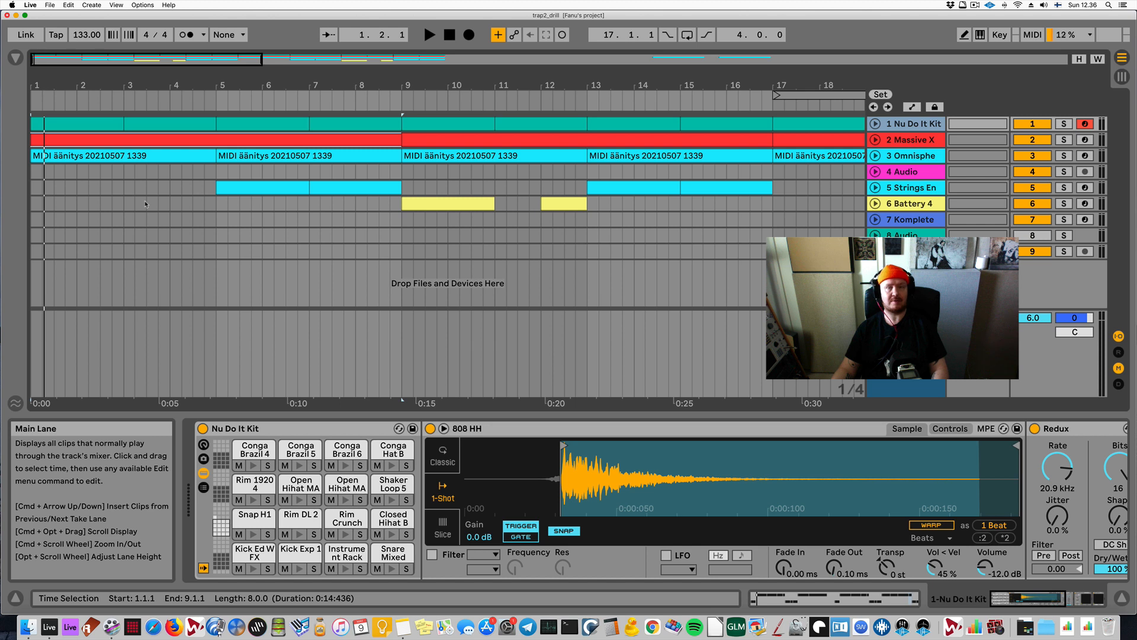
- During playback, switch to Session View, select the 808 HH chain of Nu Do It Kit and turn off its Redux device
{"action": "key", "text": "space"}
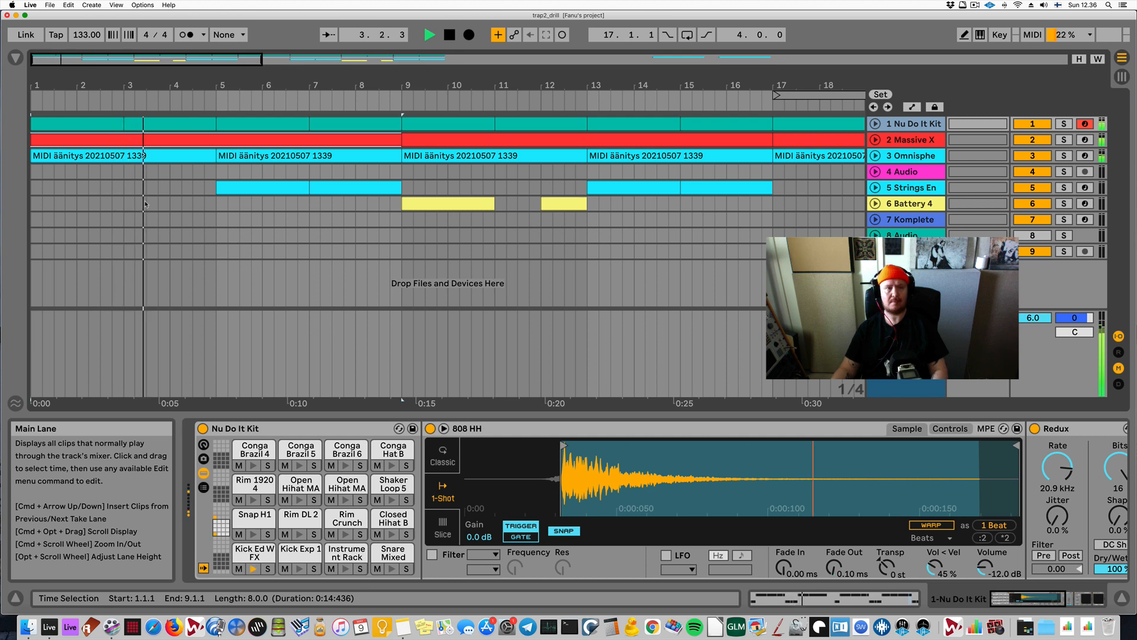
{"action": "key", "text": "Tab"}
{"action": "scroll", "coordinate": [571, 179], "scroll_direction": "right", "scroll_amount": 10}
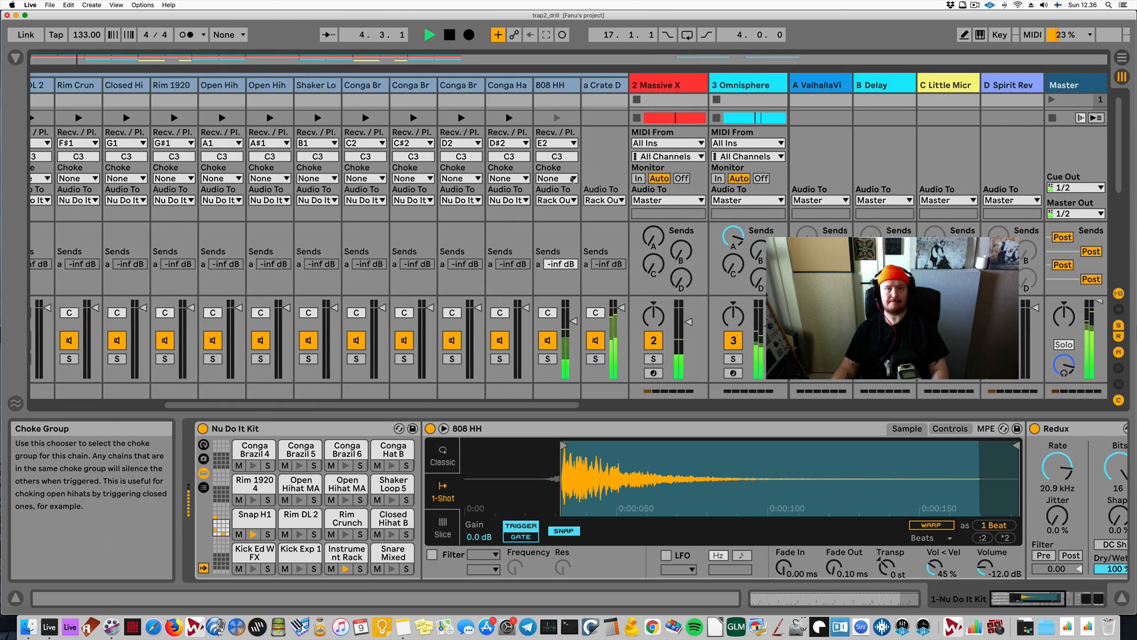
{"action": "left_click", "coordinate": [565, 229]}
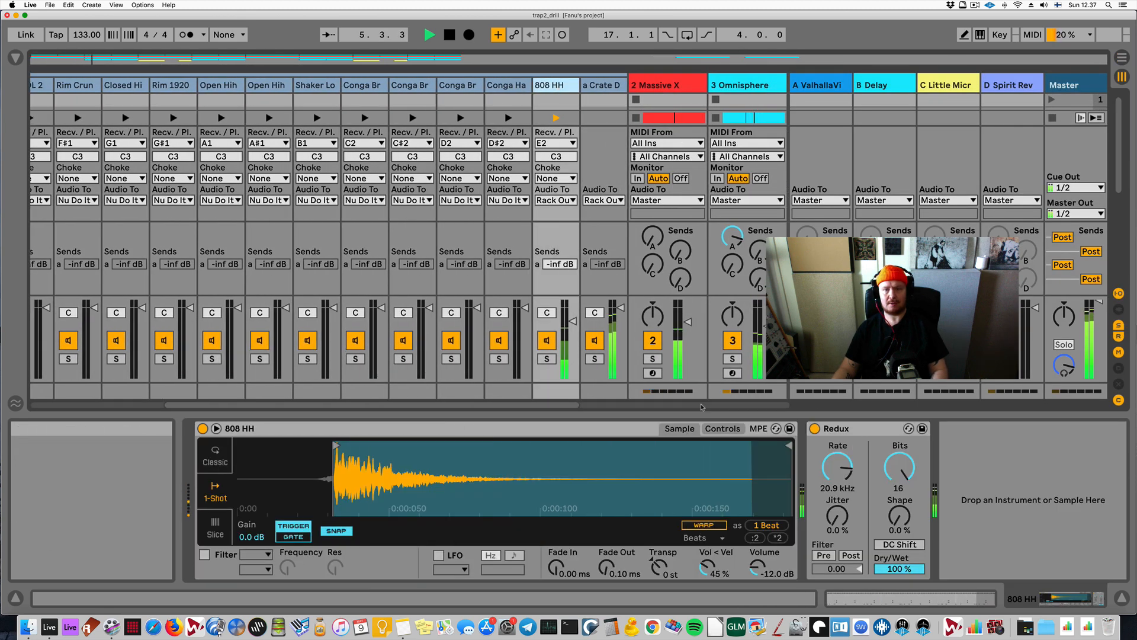
{"action": "key", "text": "space"}
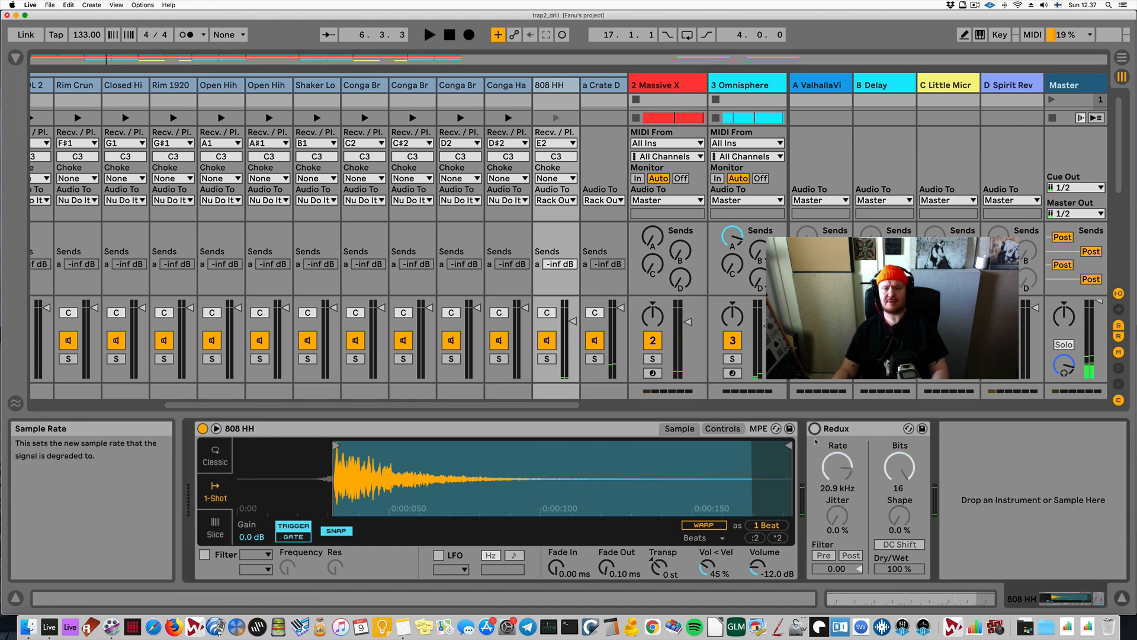
- Play the full mix from the start and compare the 808 HH hi-hat with Redux alternately on and off
{"action": "key", "text": "space"}
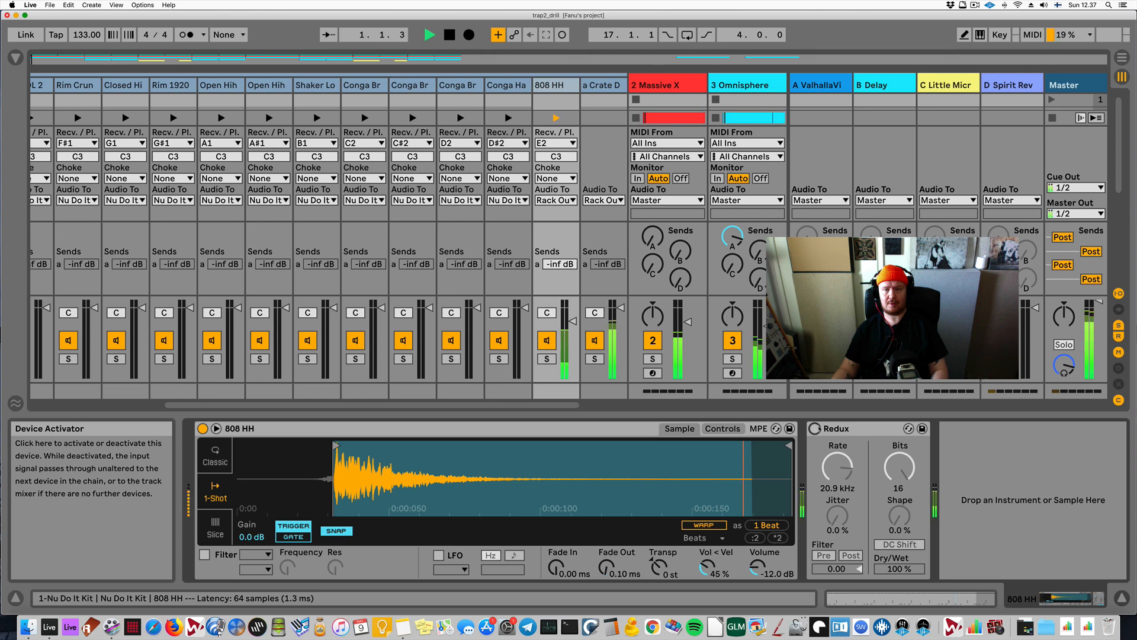
{"action": "left_click", "coordinate": [816, 429]}
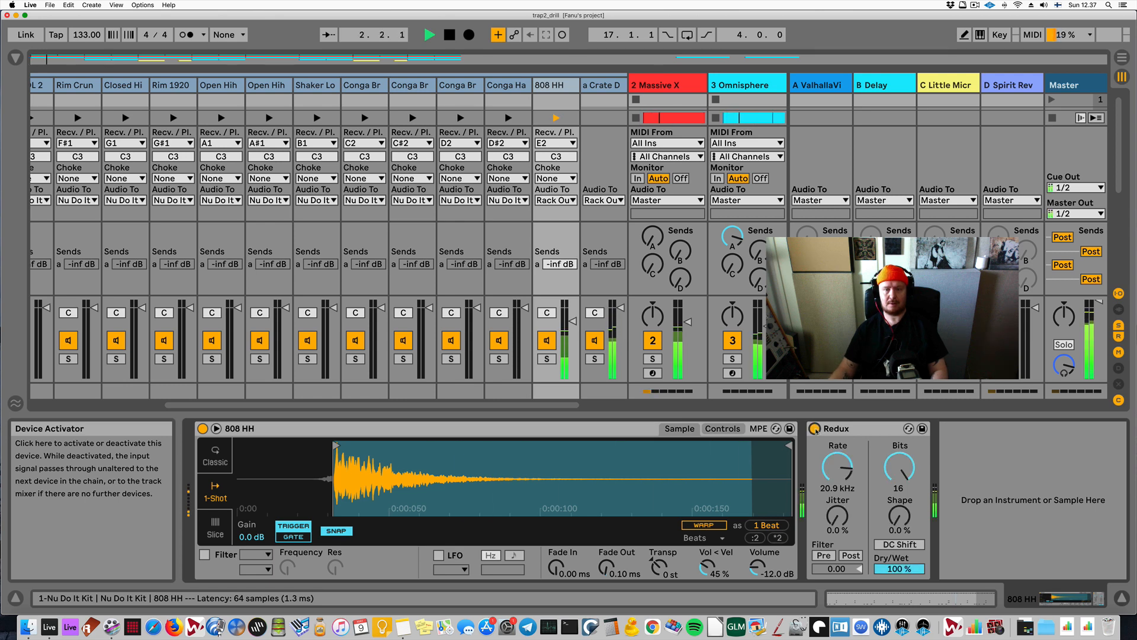
{"action": "left_click", "coordinate": [816, 429]}
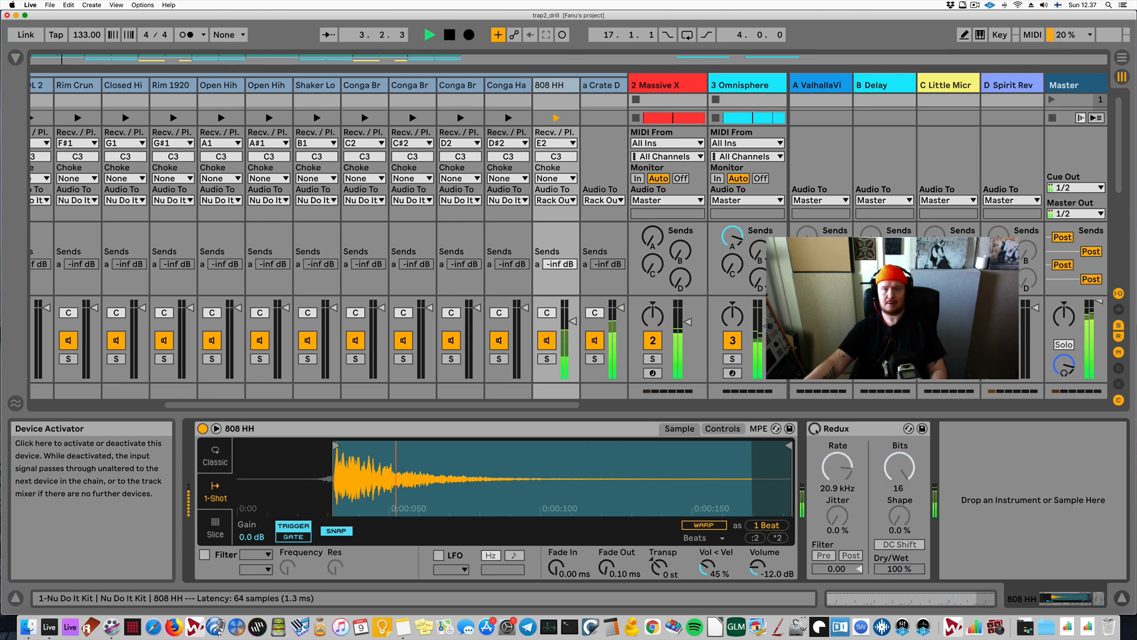
{"action": "left_click", "coordinate": [816, 429]}
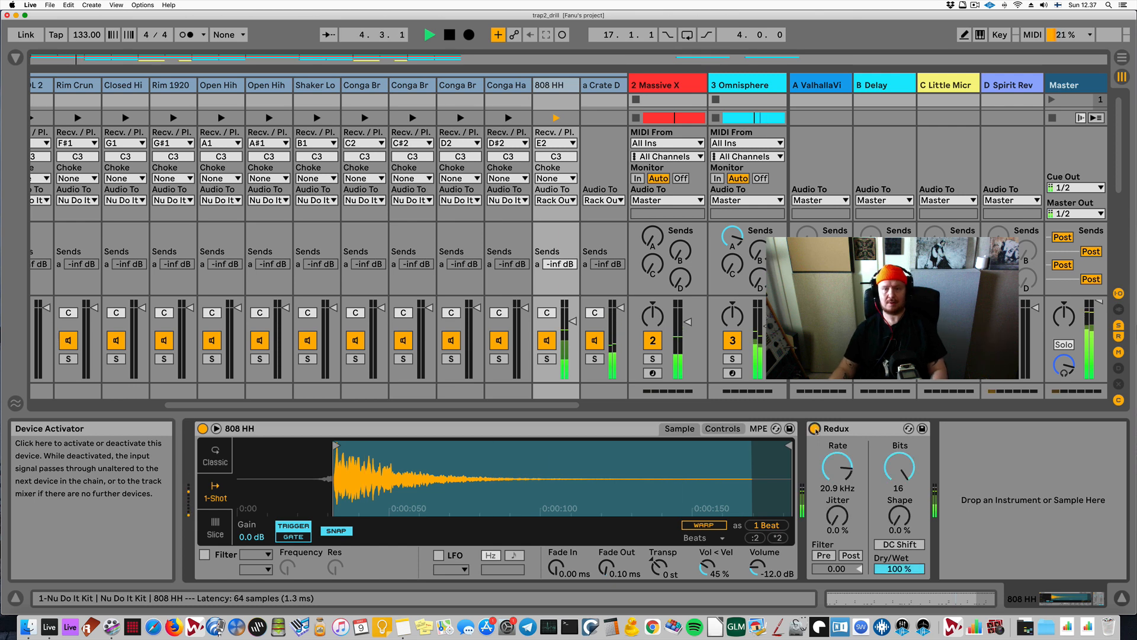
{"action": "left_click", "coordinate": [816, 429]}
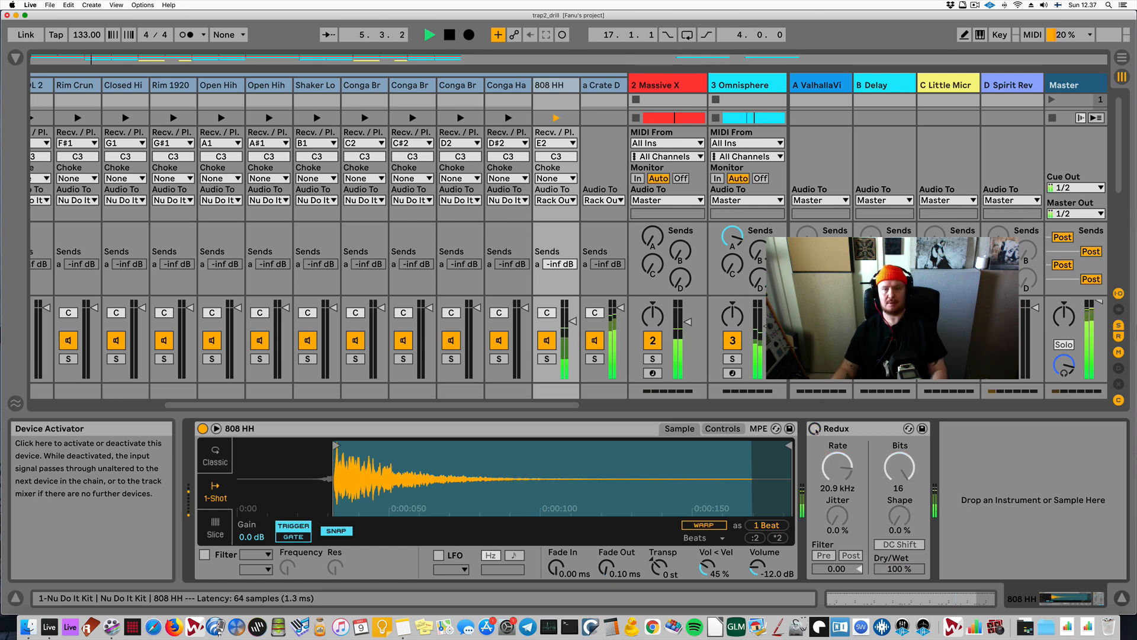
{"action": "key", "text": "space"}
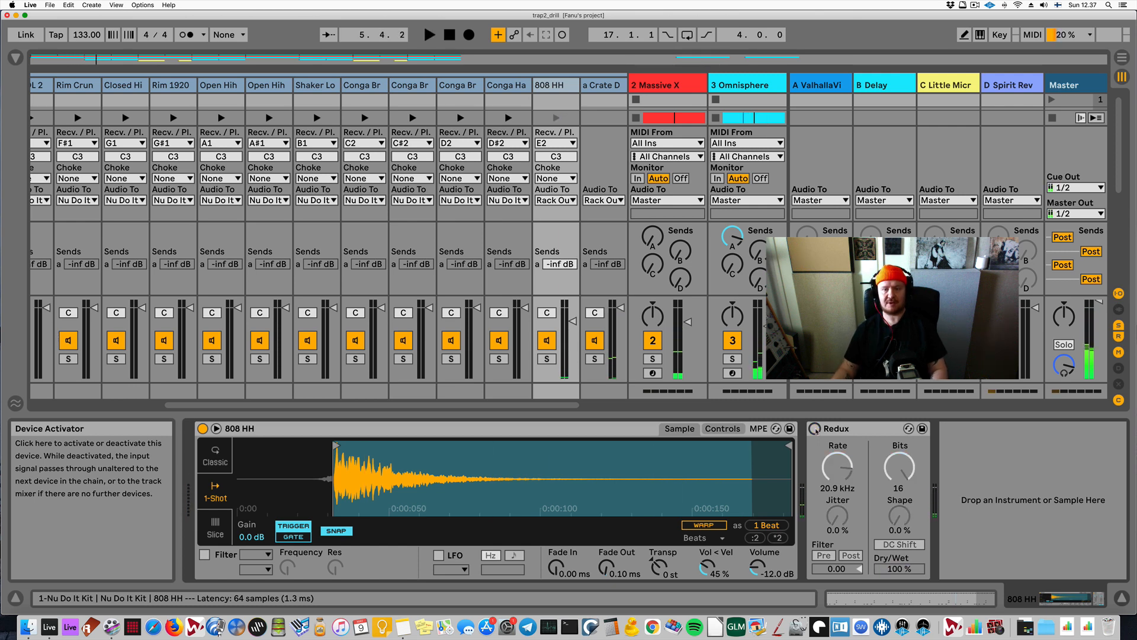
{"action": "key", "text": "space"}
{"action": "left_click", "coordinate": [816, 429]}
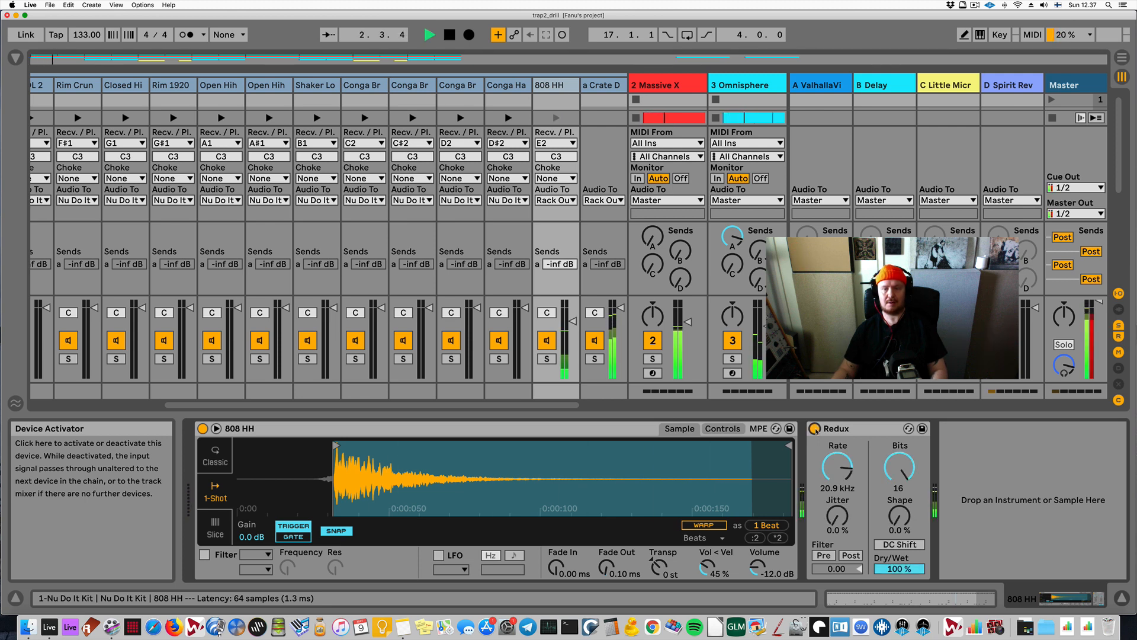
{"action": "left_click", "coordinate": [815, 429]}
{"action": "key", "text": "space"}
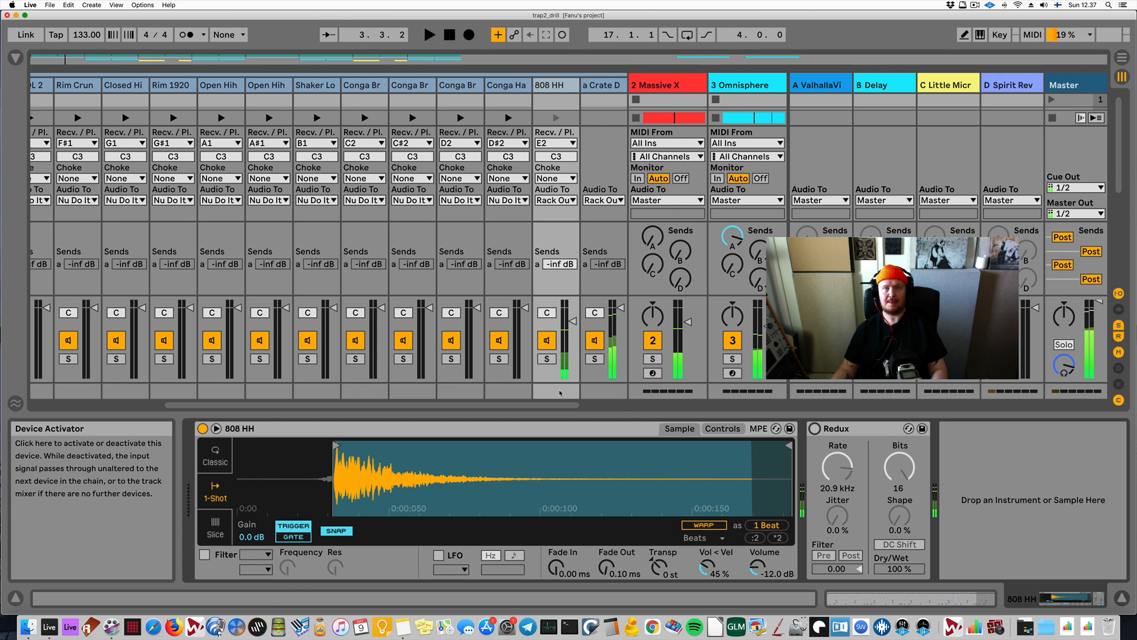
- Solo the 808 HH chain, compare its sound with Redux on and off, leave Redux on and clear the solo
{"action": "left_click", "coordinate": [547, 359]}
{"action": "key", "text": "space"}
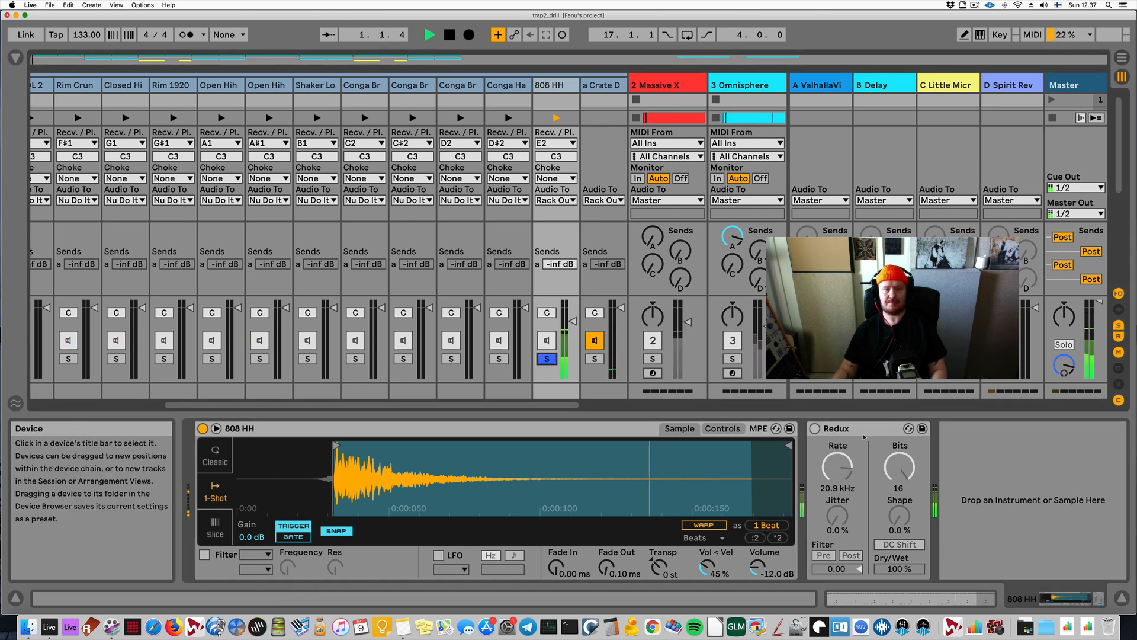
{"action": "left_click", "coordinate": [815, 429]}
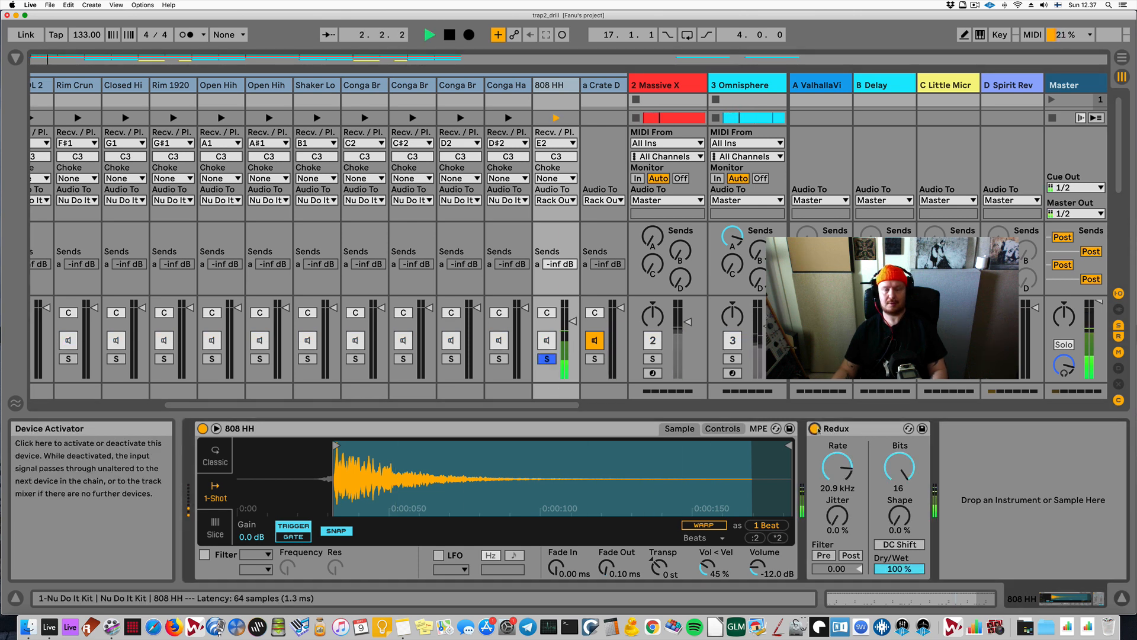
{"action": "left_click", "coordinate": [815, 429]}
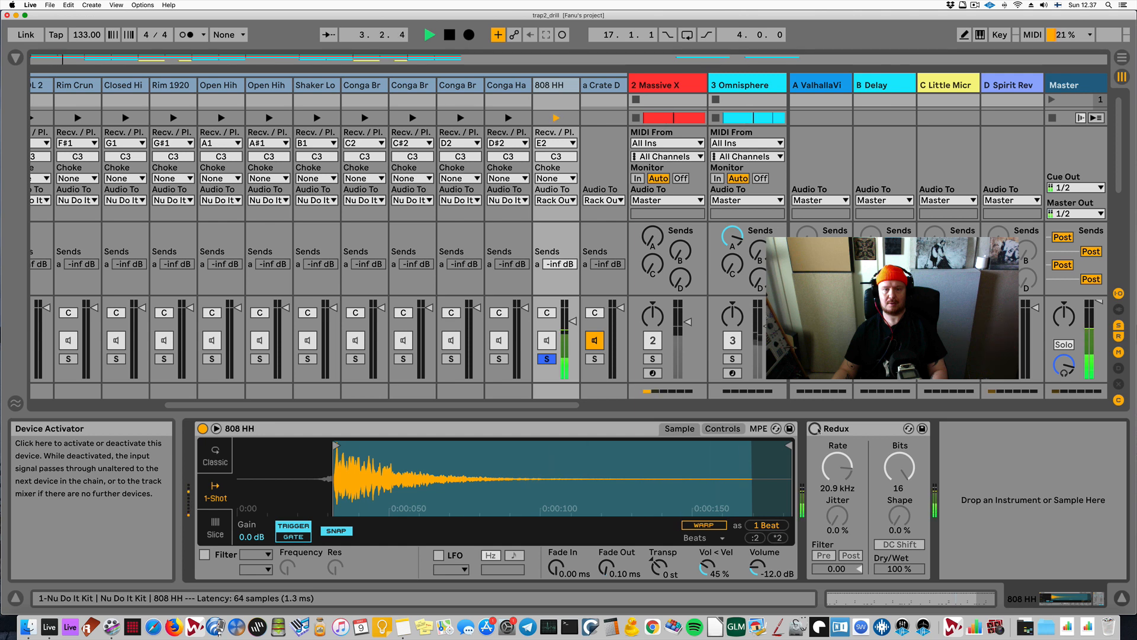
{"action": "left_click", "coordinate": [816, 429]}
{"action": "key", "text": "space"}
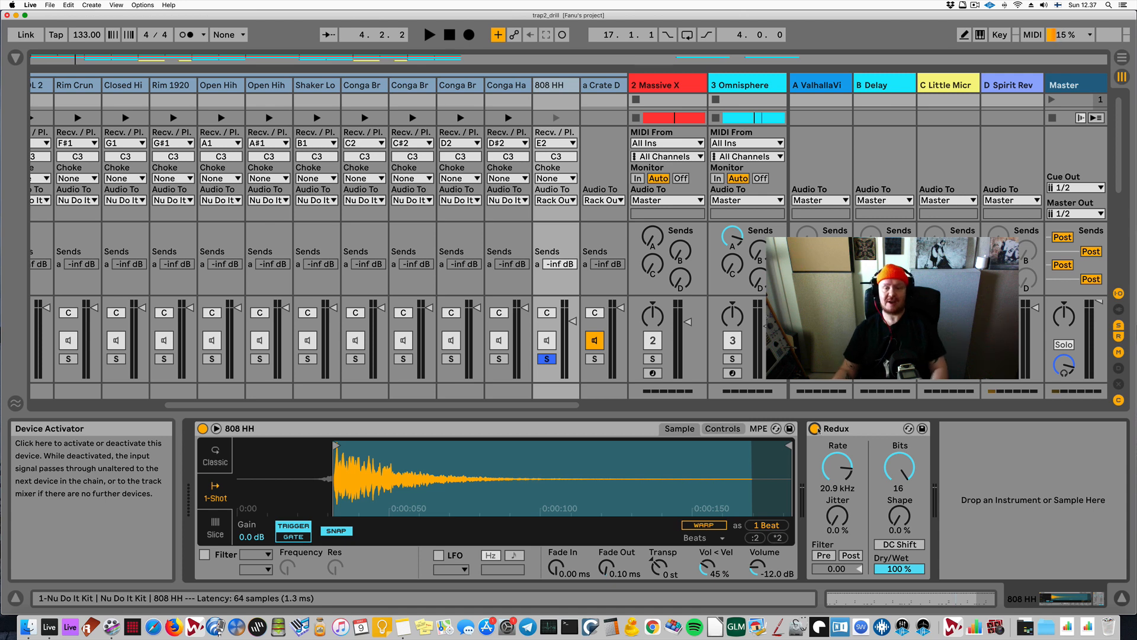
{"action": "key", "text": "space"}
{"action": "left_click", "coordinate": [816, 428]}
{"action": "left_click", "coordinate": [815, 428]}
{"action": "key", "text": "space"}
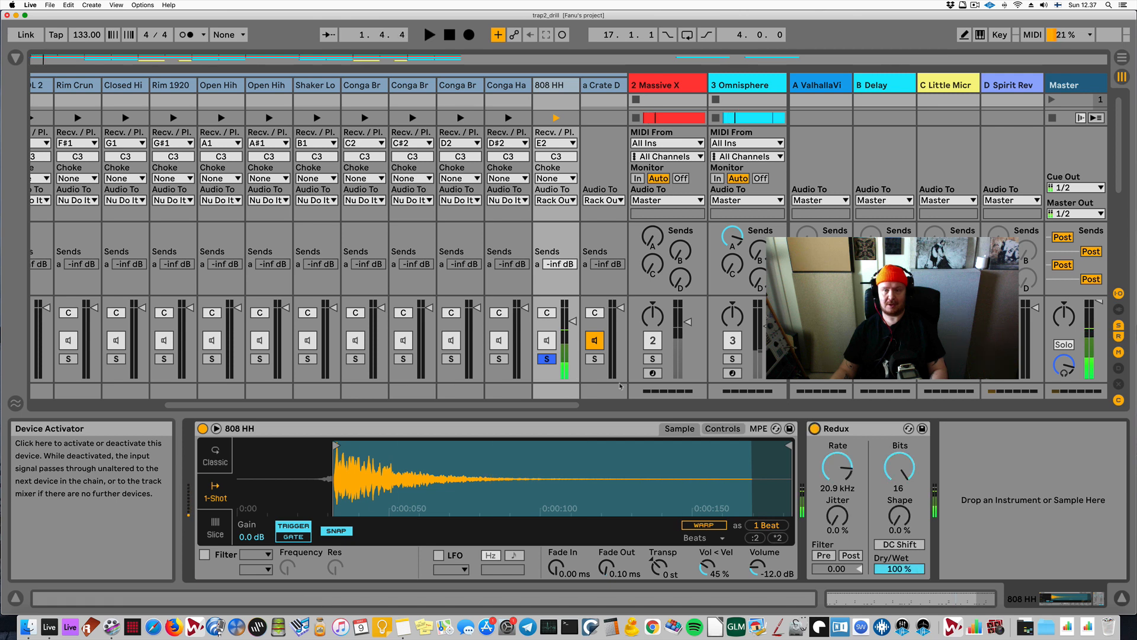
{"action": "left_click", "coordinate": [547, 359]}
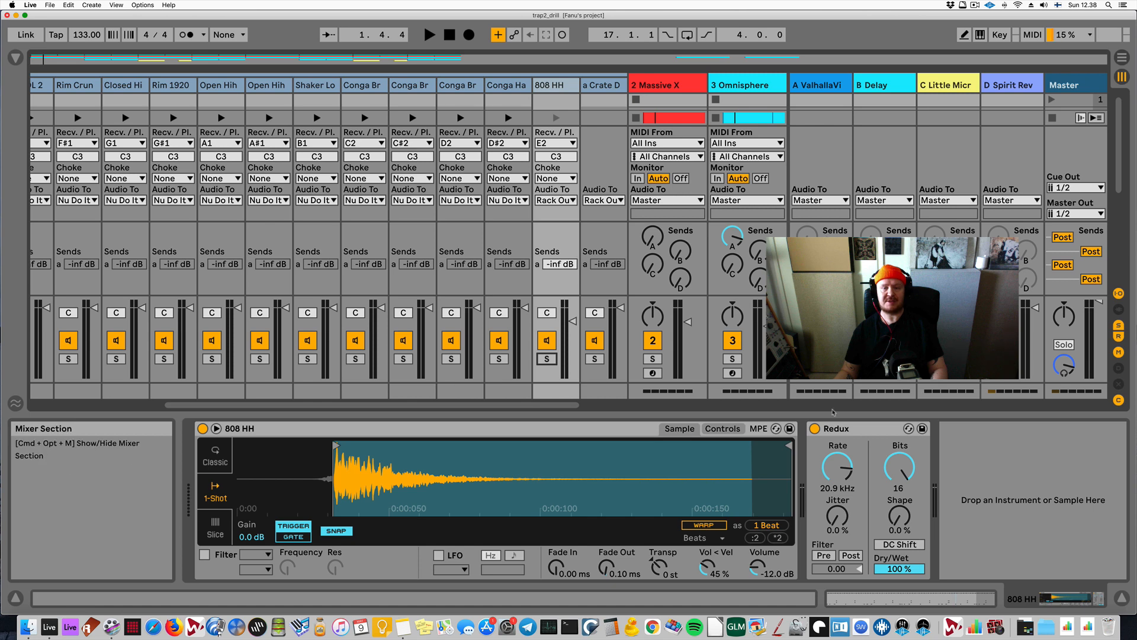
- Play the unsoloed mix with Redux off, re-enable it during playback, and stop
{"action": "left_click", "coordinate": [815, 429]}
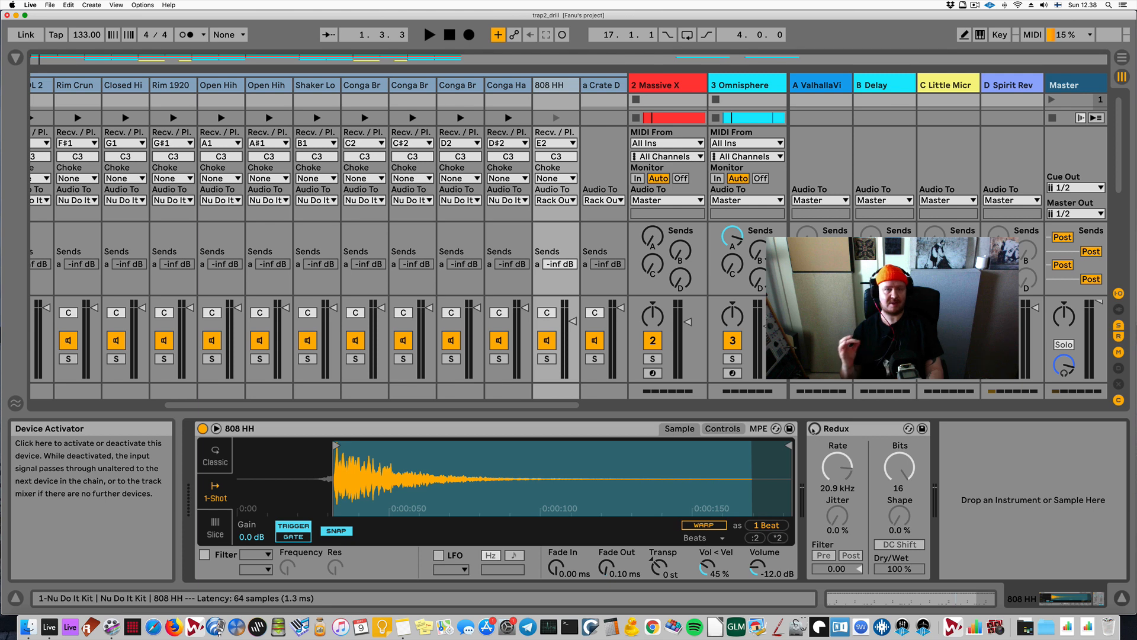
{"action": "key", "text": "space"}
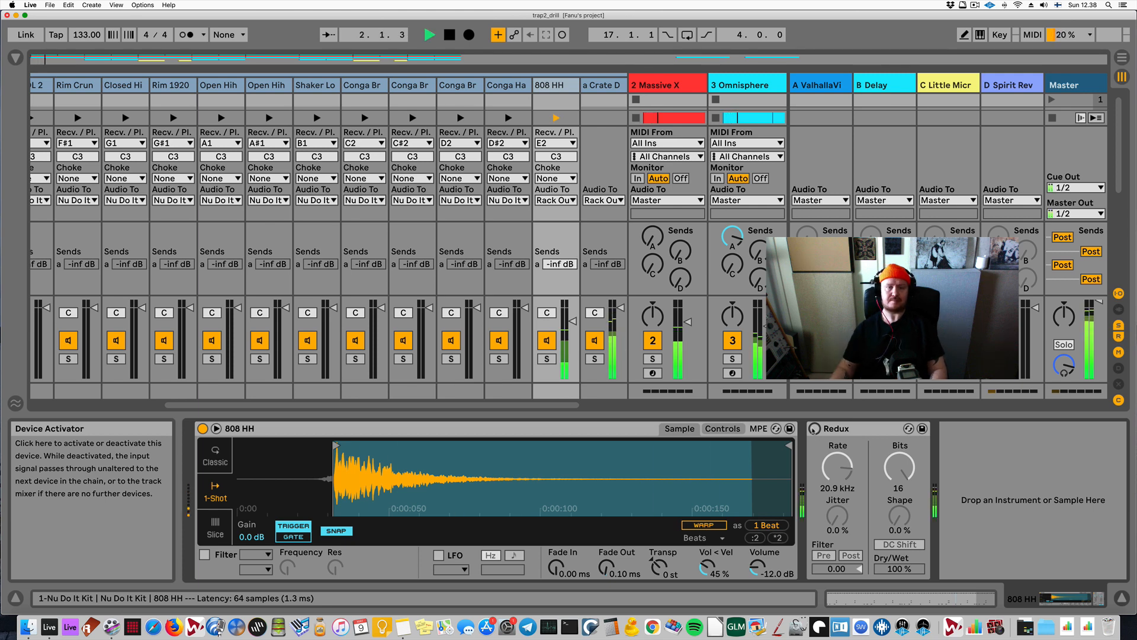
{"action": "left_click", "coordinate": [814, 428]}
{"action": "key", "text": "space"}
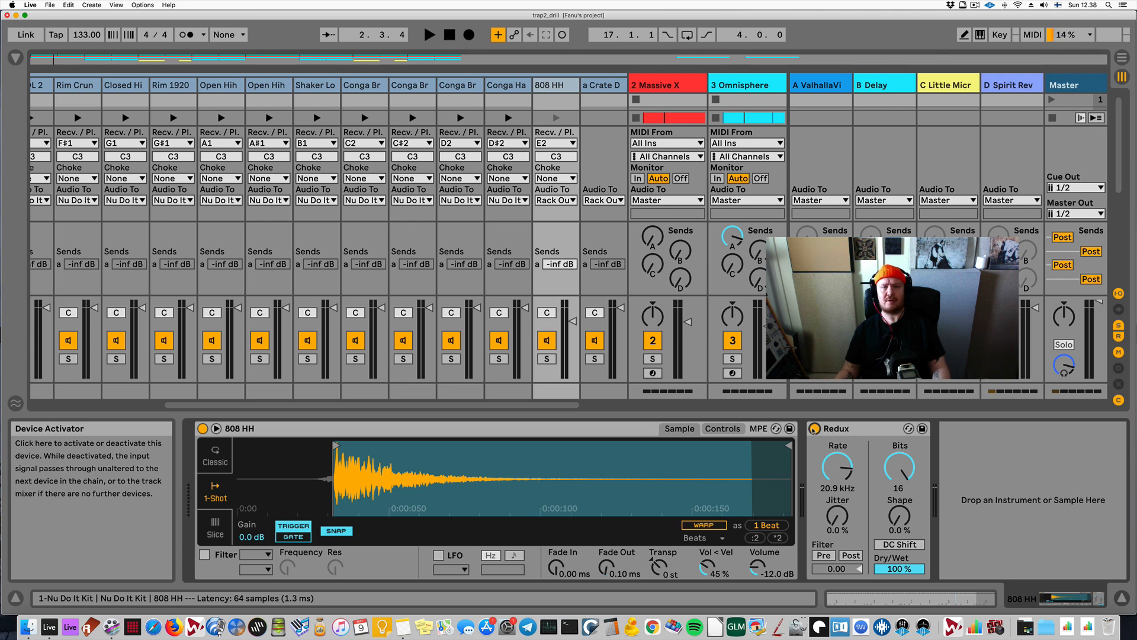
- Solo the 808 HH chain again and audition it with Redux toggled, leaving Redux off
{"action": "left_click", "coordinate": [548, 359]}
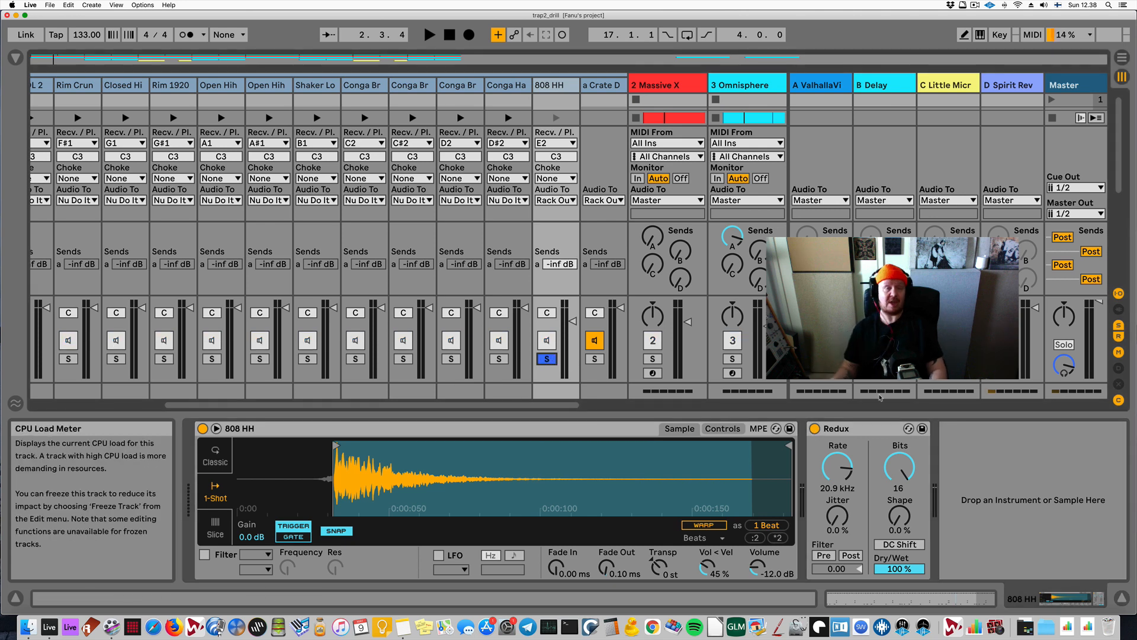
{"action": "left_click", "coordinate": [816, 430]}
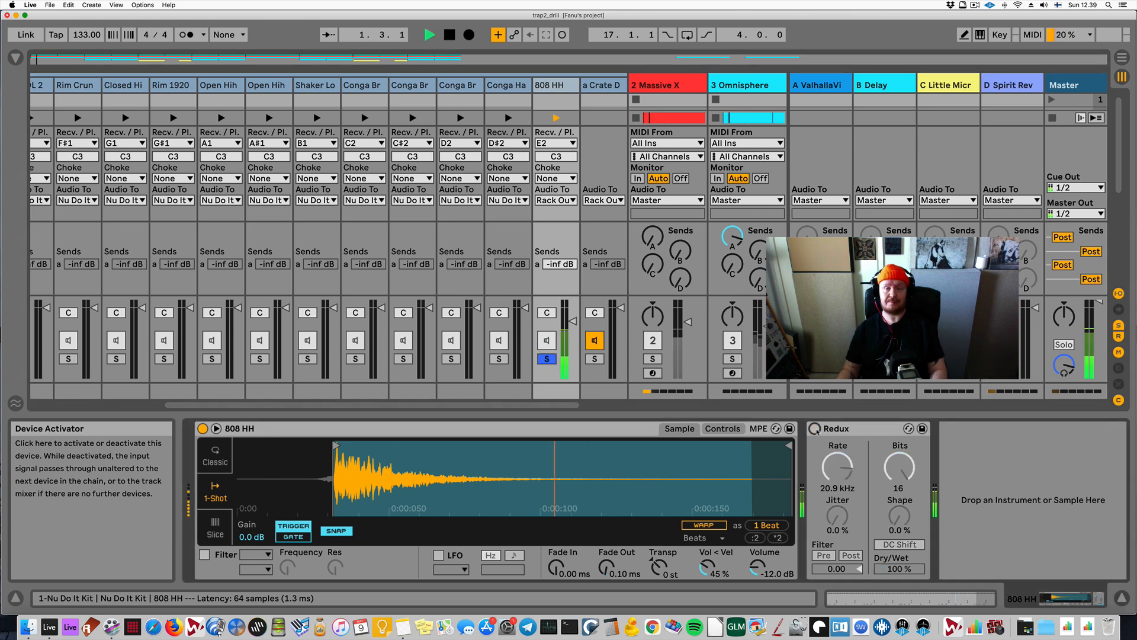
{"action": "left_click", "coordinate": [817, 430]}
{"action": "key", "text": "space"}
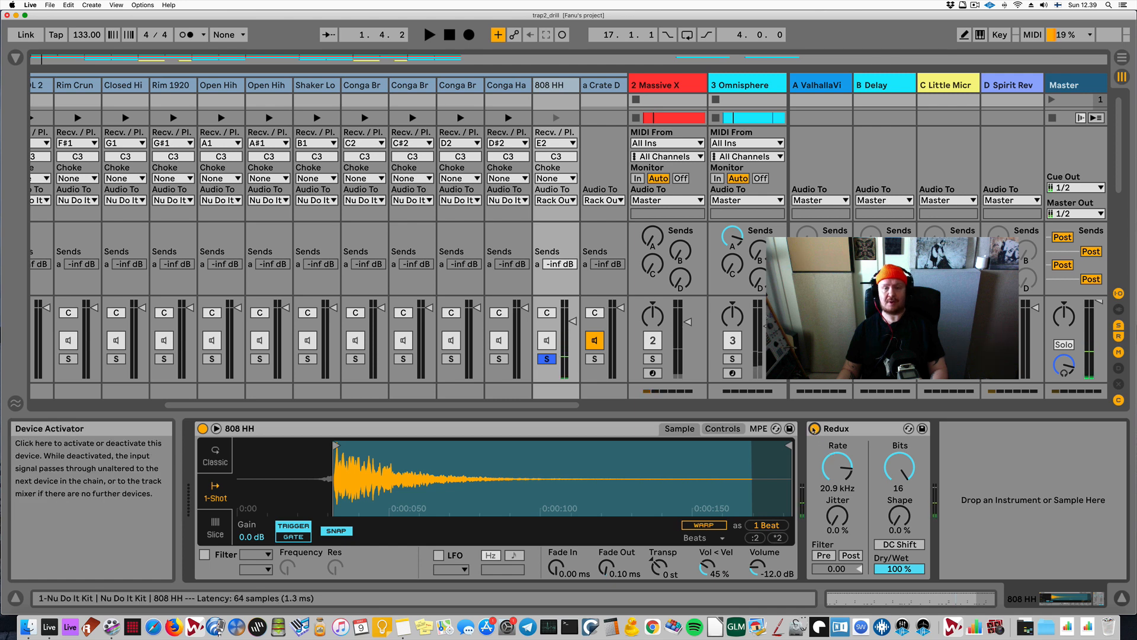
{"action": "left_click", "coordinate": [816, 428]}
{"action": "key", "text": "space"}
{"action": "key", "text": "space"}
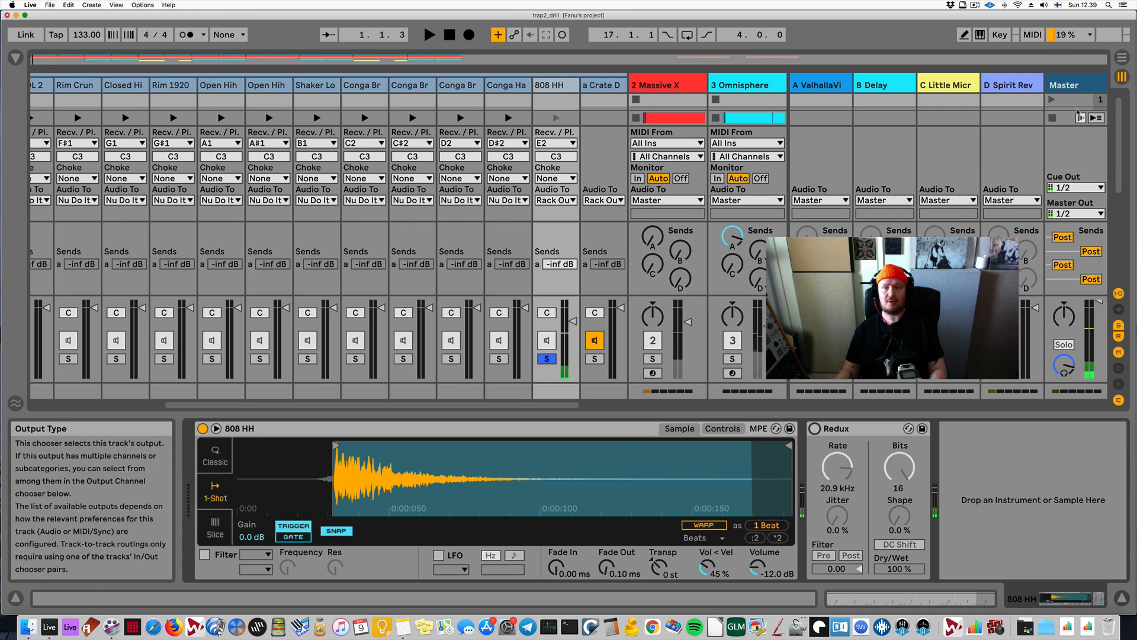
- Activate the SPAN analyzer on the Master track and open its plug-in window
{"action": "left_click", "coordinate": [1065, 86]}
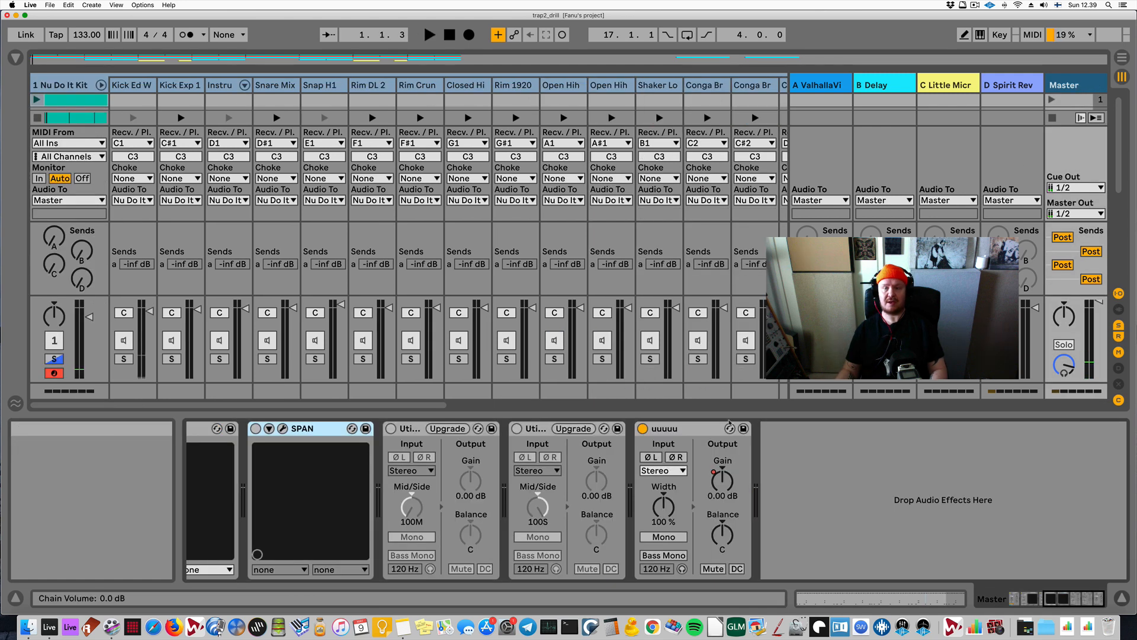
{"action": "left_click", "coordinate": [255, 428]}
{"action": "left_click", "coordinate": [282, 428]}
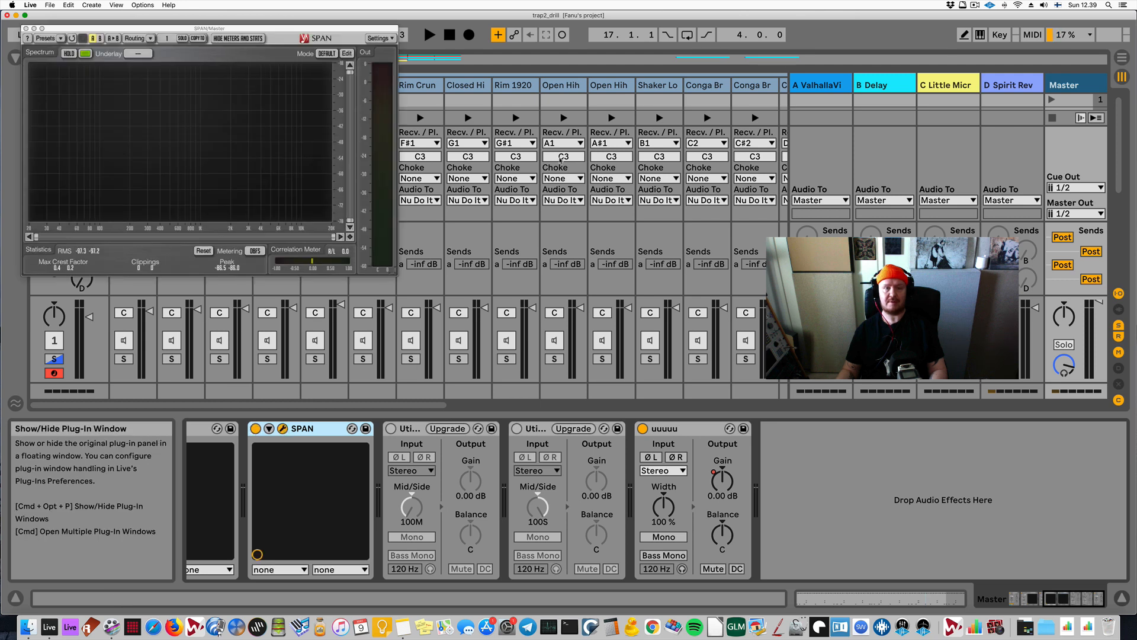
- Play the soloed 808 HH chain and compare its spectrum in SPAN with Redux on and off, showing both side by side
{"action": "key", "text": "space"}
{"action": "scroll", "coordinate": [704, 143], "scroll_direction": "right", "scroll_amount": 10}
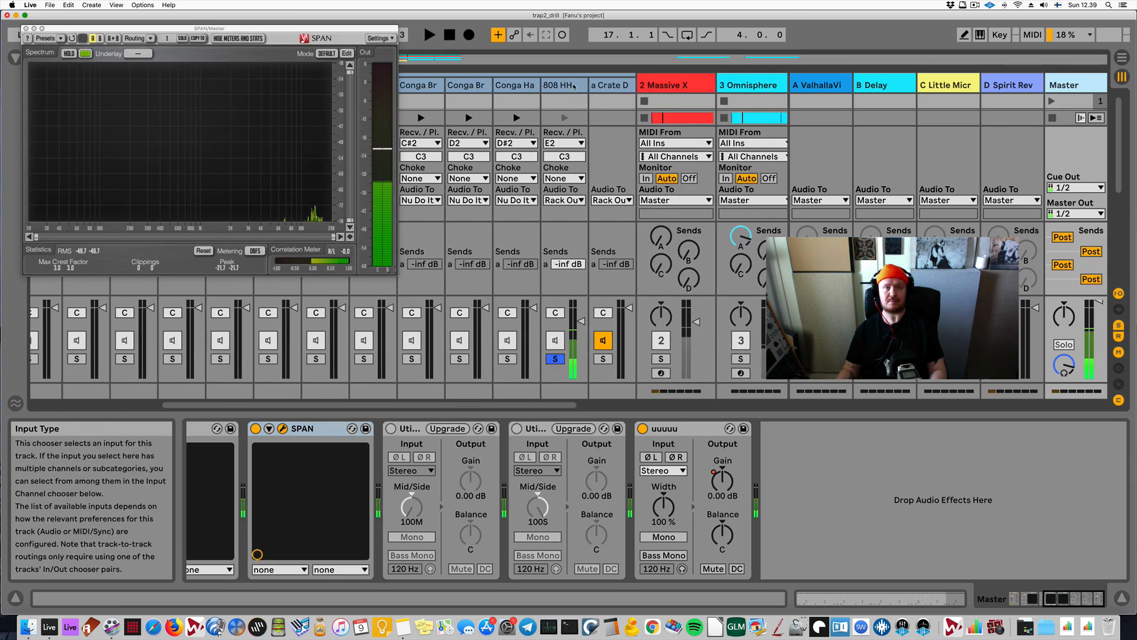
{"action": "left_click", "coordinate": [558, 85]}
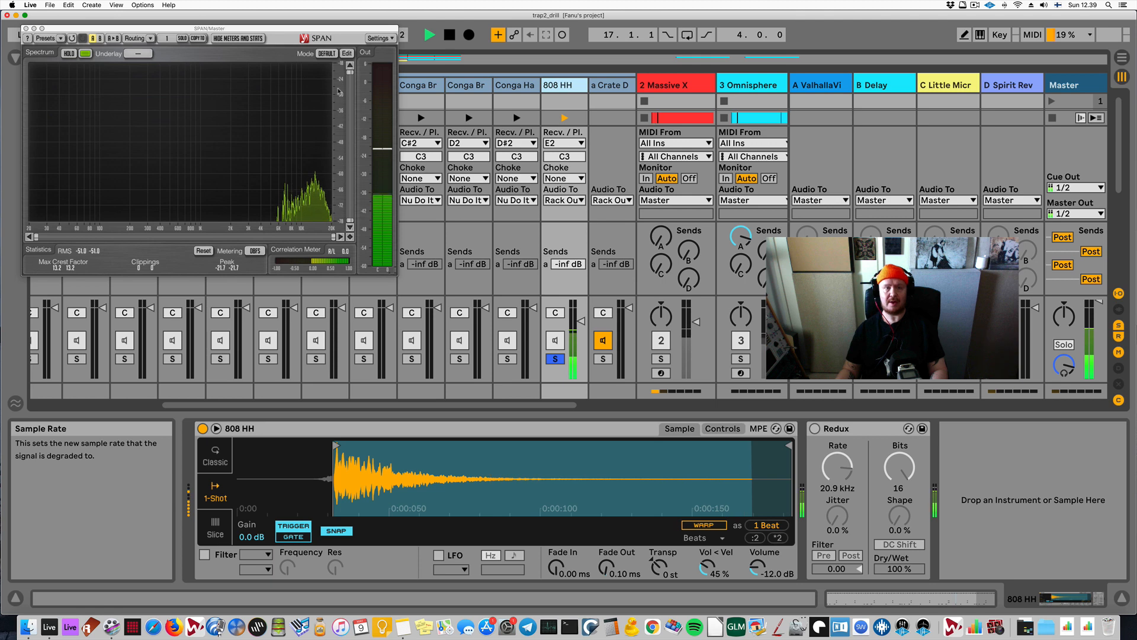
{"action": "left_click_drag", "start_coordinate": [328, 29], "coordinate": [461, 145]}
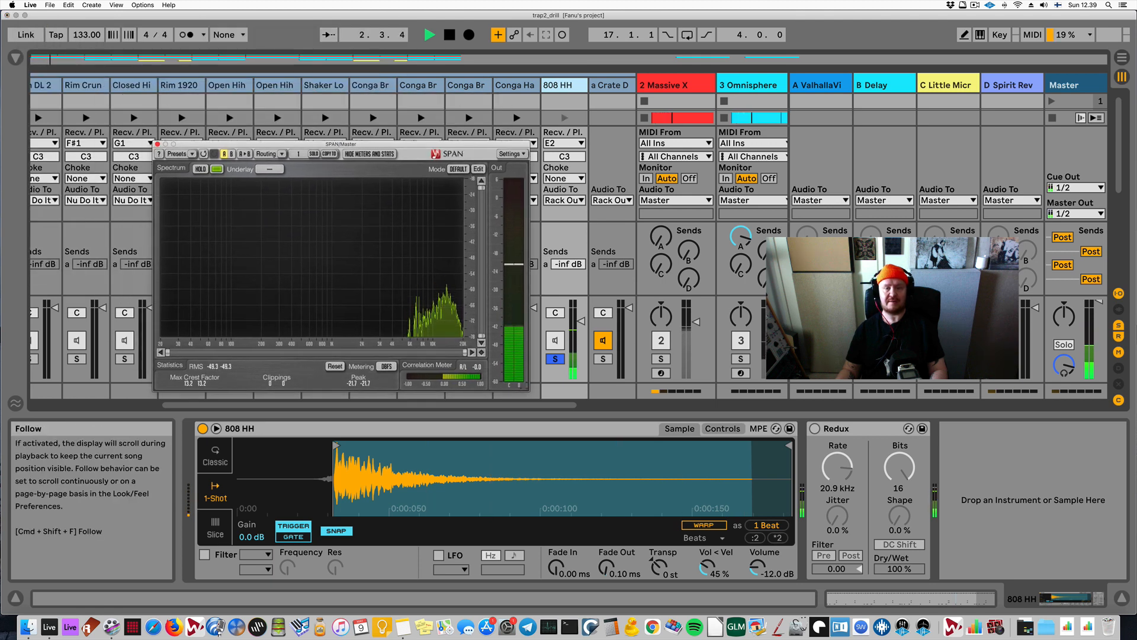
{"action": "left_click", "coordinate": [815, 428]}
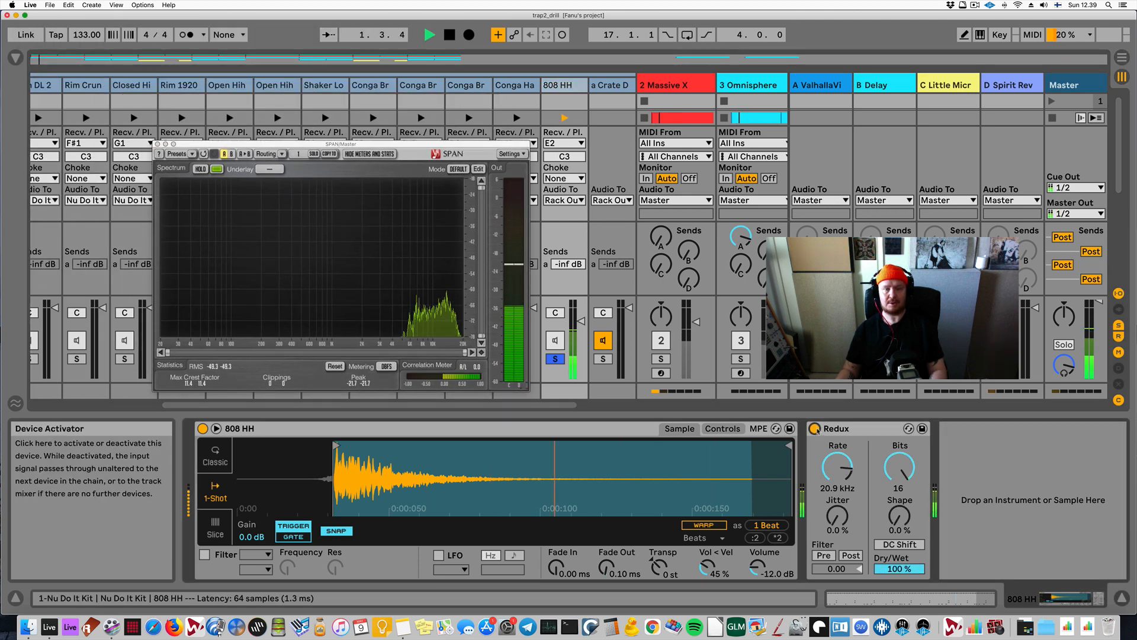
{"action": "left_click", "coordinate": [815, 428]}
{"action": "key", "text": "space"}
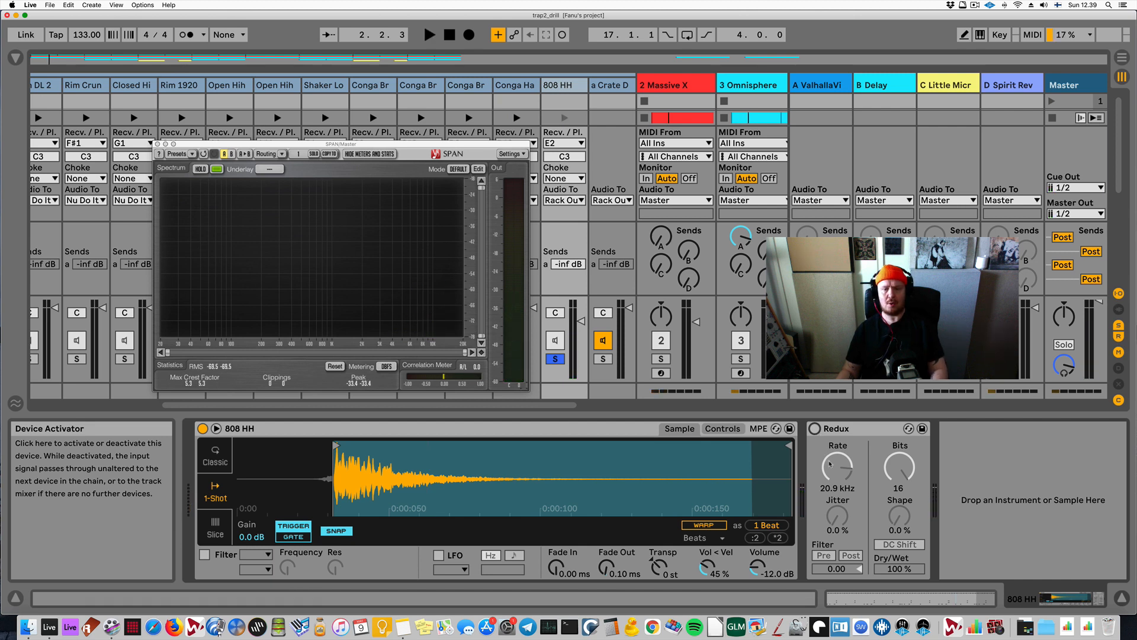
- Duplicate the Redux device on the 808 HH chain and reset the copy's Rate to its default of 40.0 kHz
{"action": "left_click", "coordinate": [848, 430]}
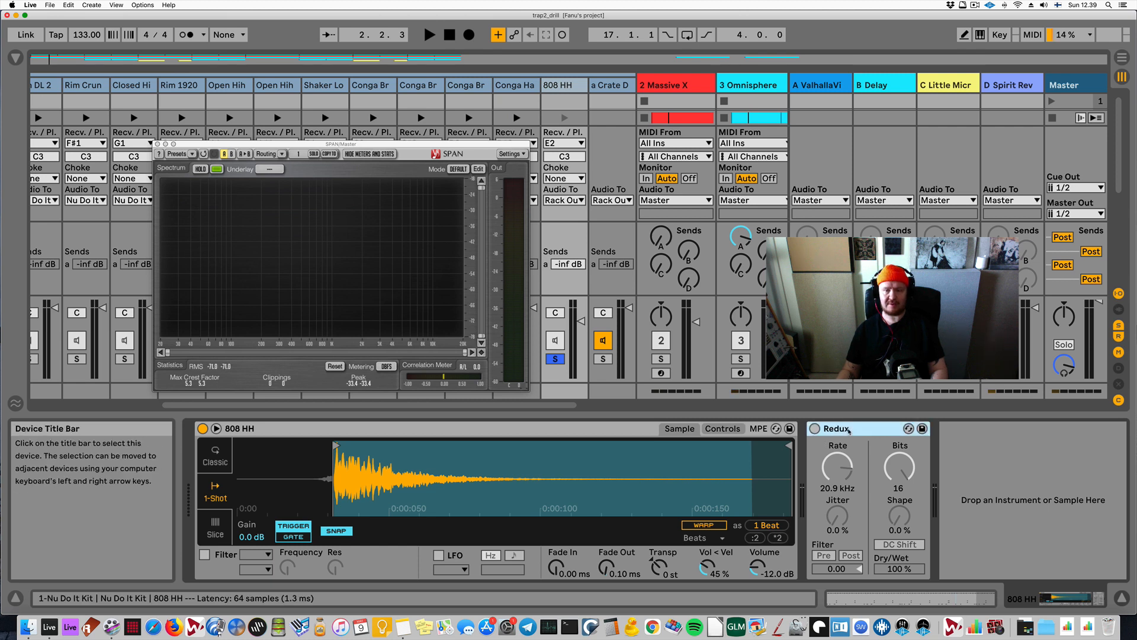
{"action": "key", "text": "super+d"}
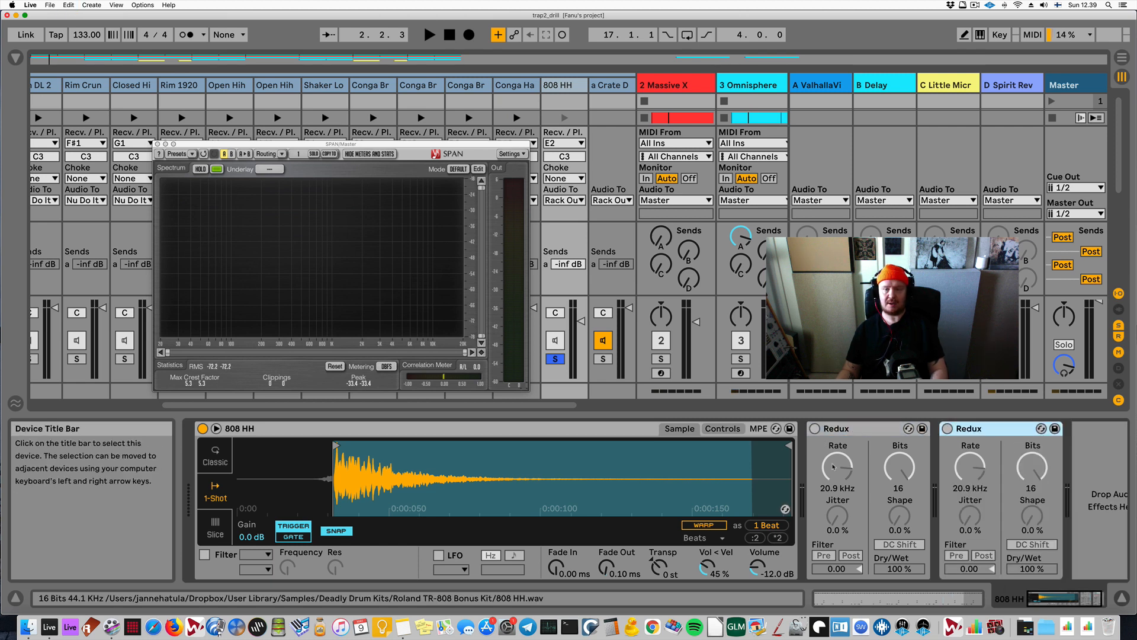
{"action": "double_click", "coordinate": [975, 472]}
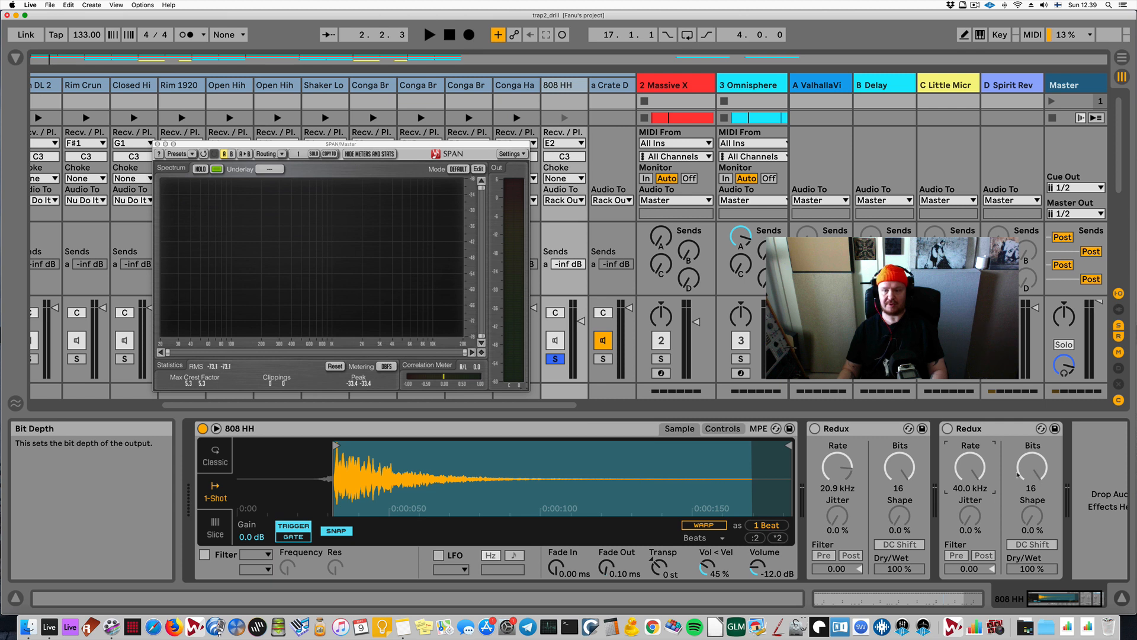
- Turn on the second Redux on the 808 HH chain and audition the hi-hat at a Rate of 40.0 kHz
{"action": "left_click", "coordinate": [947, 429]}
{"action": "key", "text": "space"}
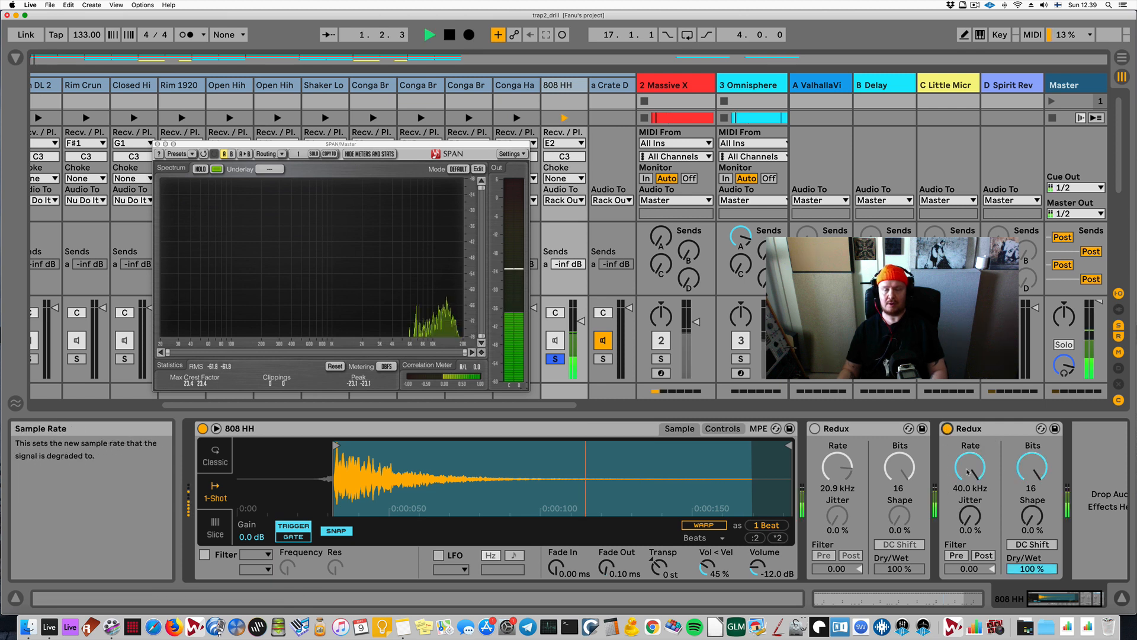
{"action": "scroll", "coordinate": [968, 472], "scroll_direction": "right", "scroll_amount": 2}
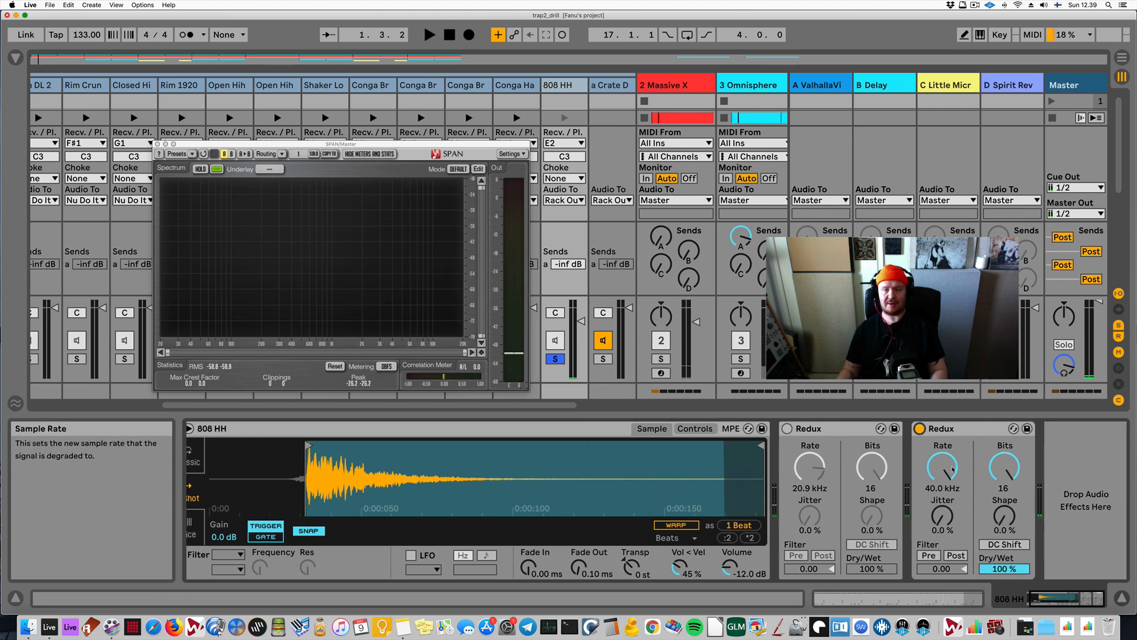
- Move the SPAN window aside, check the audio In/Out Sample Rate in the preferences, close them and bring SPAN back towards the 808 HH chain
{"action": "left_click_drag", "start_coordinate": [448, 147], "coordinate": [494, 138]}
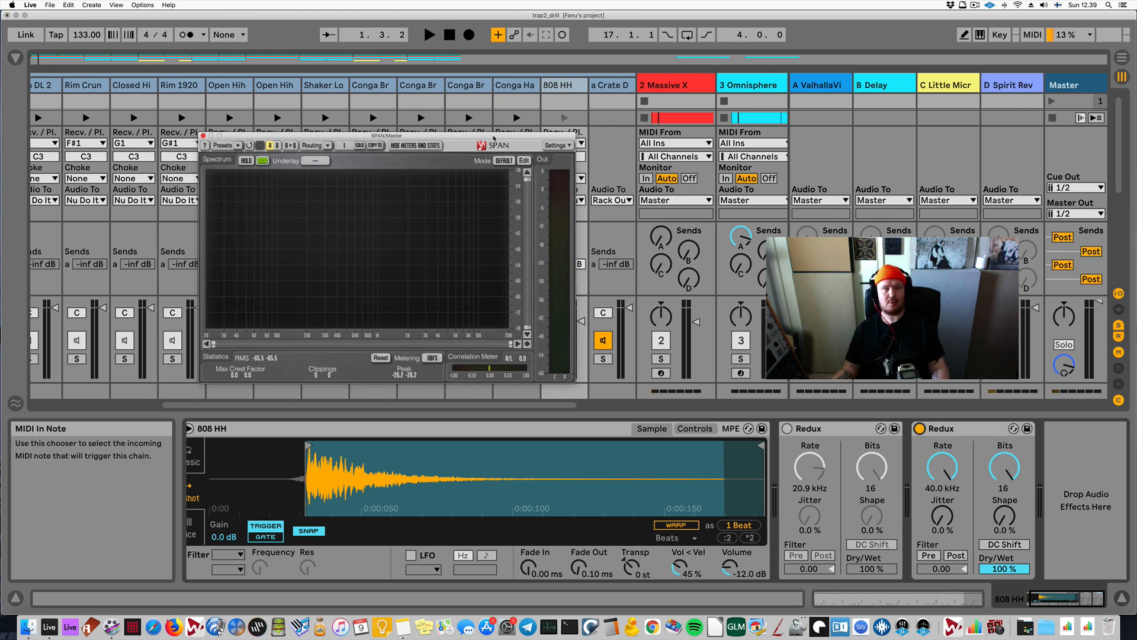
{"action": "left_click_drag", "start_coordinate": [494, 138], "coordinate": [329, 123]}
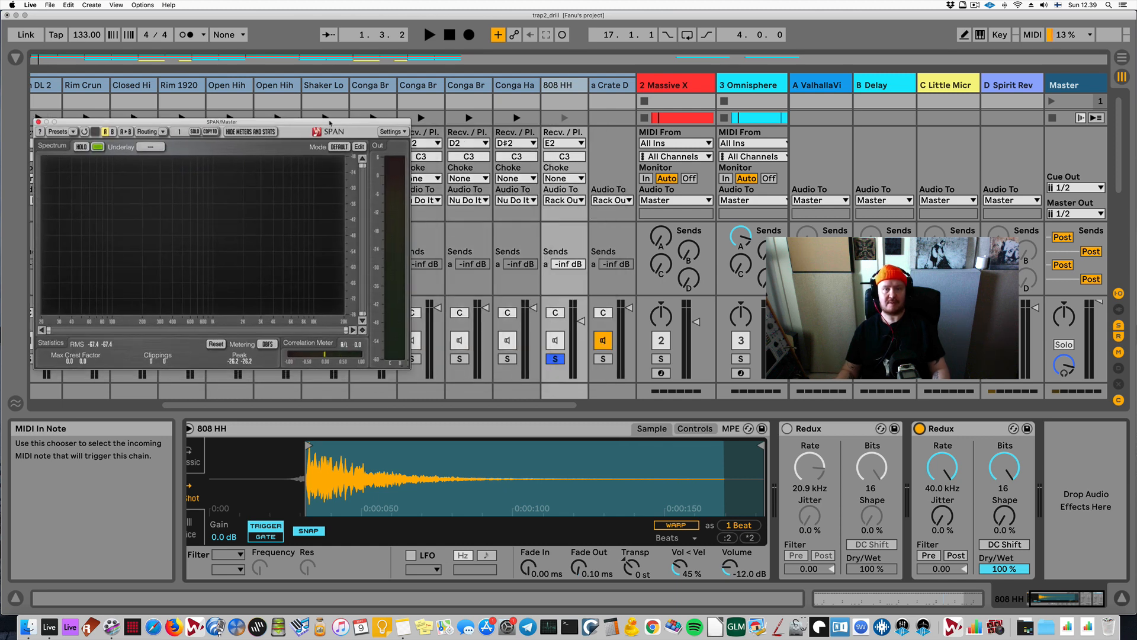
{"action": "key", "text": "super+comma"}
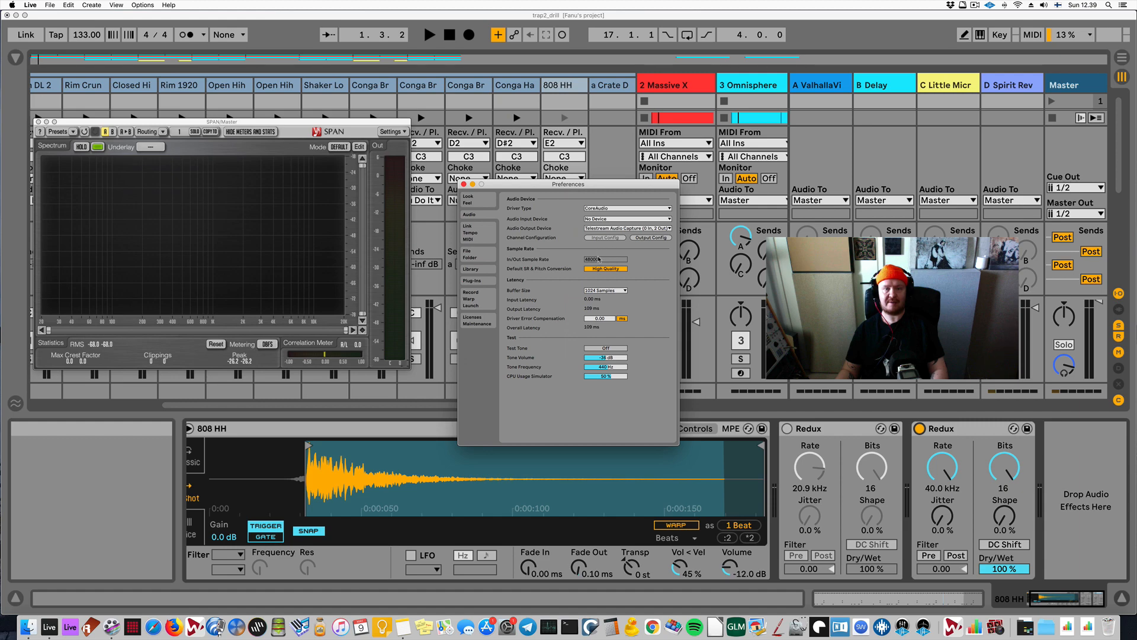
{"action": "mouse_move", "coordinate": [602, 262]}
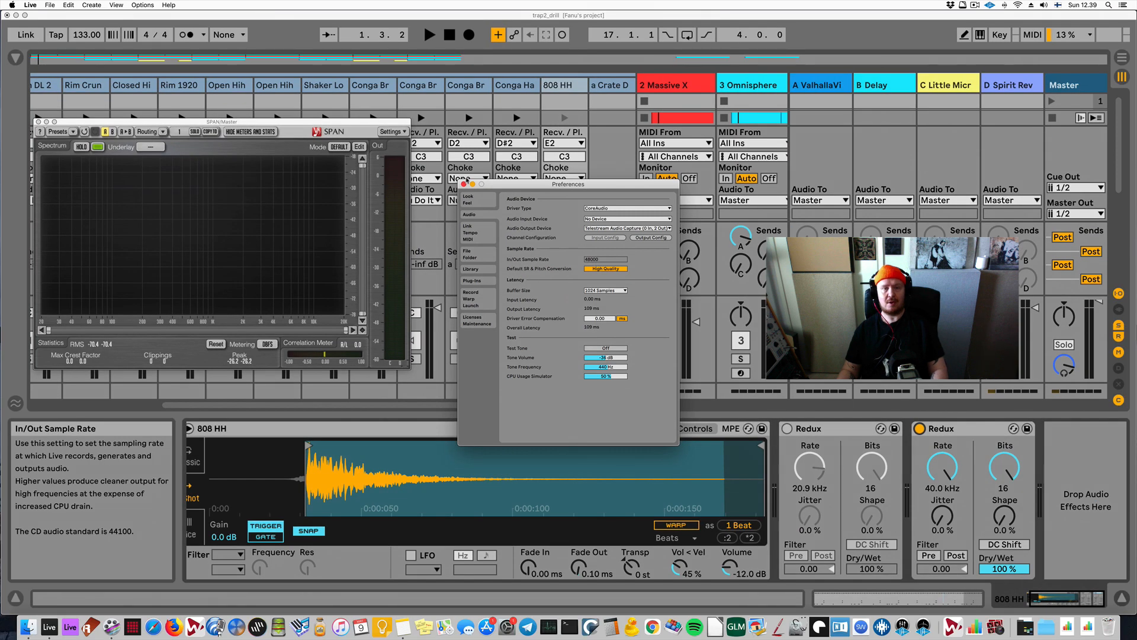
{"action": "left_click", "coordinate": [464, 185]}
{"action": "left_click_drag", "start_coordinate": [357, 125], "coordinate": [573, 112]}
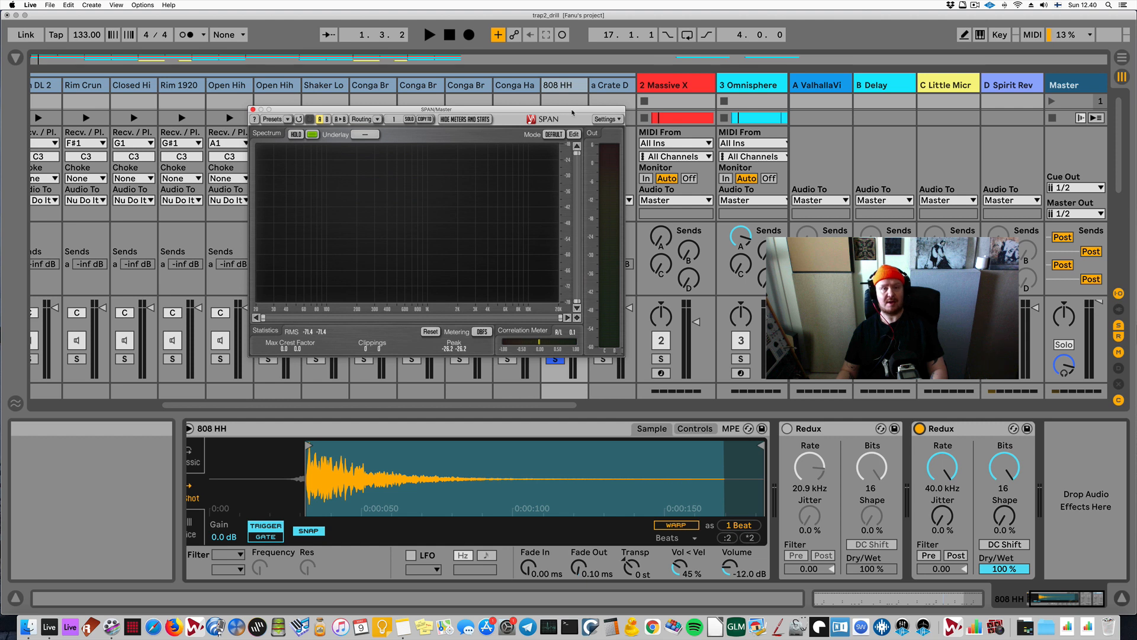
{"action": "left_click_drag", "start_coordinate": [572, 113], "coordinate": [585, 111]}
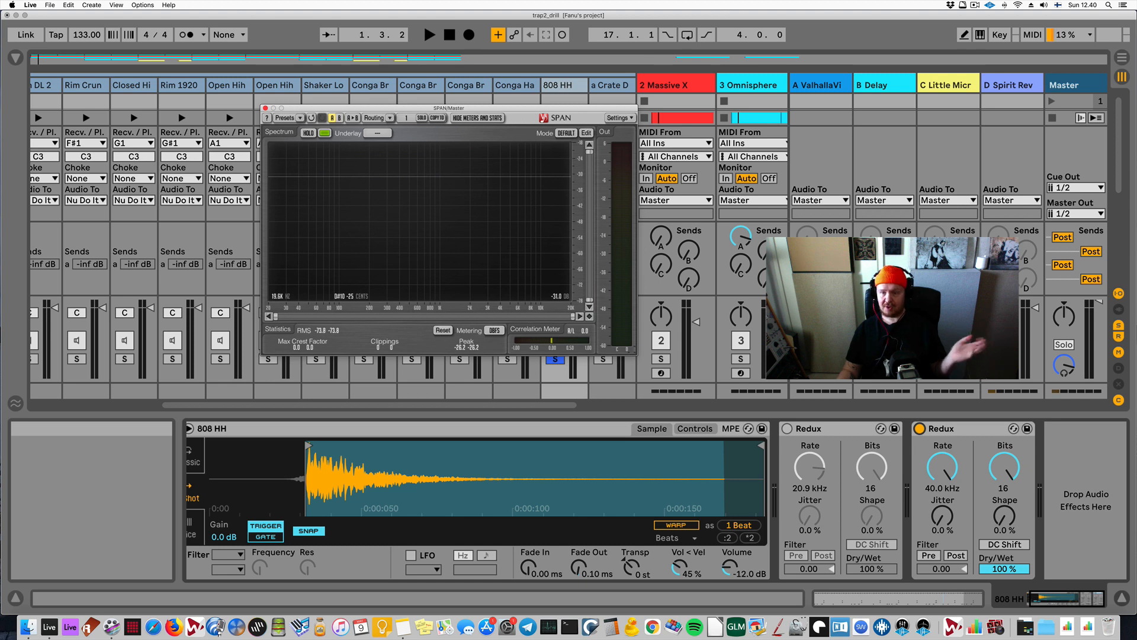
- Try a Rate of 23.2 kHz on the second Redux, restore 40.0 kHz and move the SPAN window over the Massive X and Omnisphere tracks
{"action": "left_click", "coordinate": [951, 462]}
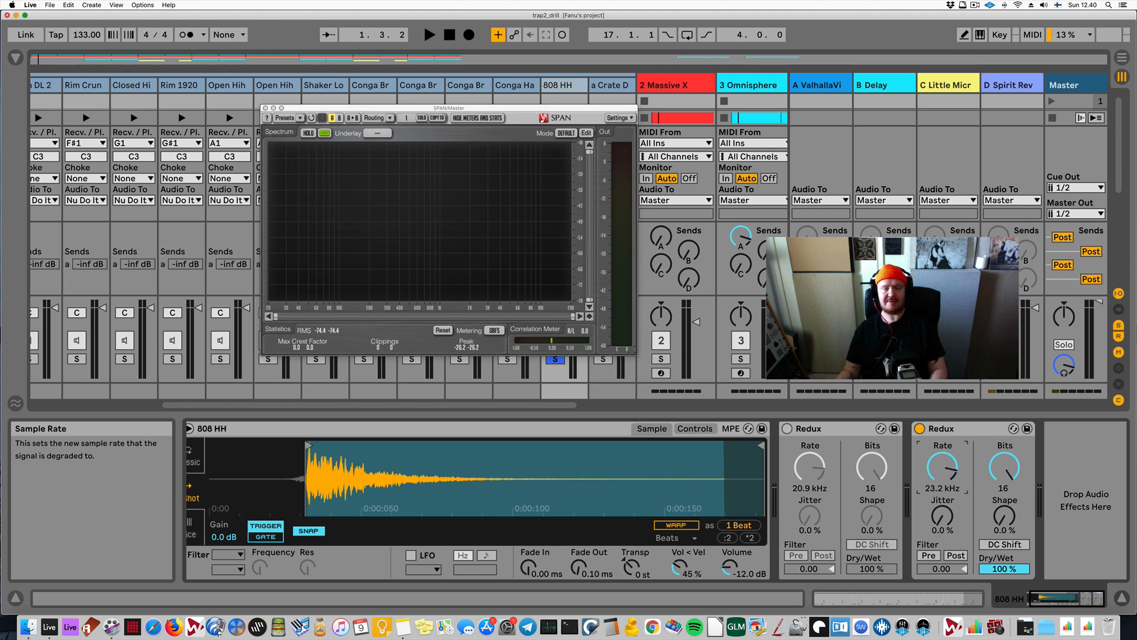
{"action": "left_click_drag", "start_coordinate": [951, 462], "coordinate": [952, 450]}
{"action": "left_click_drag", "start_coordinate": [541, 110], "coordinate": [732, 144]}
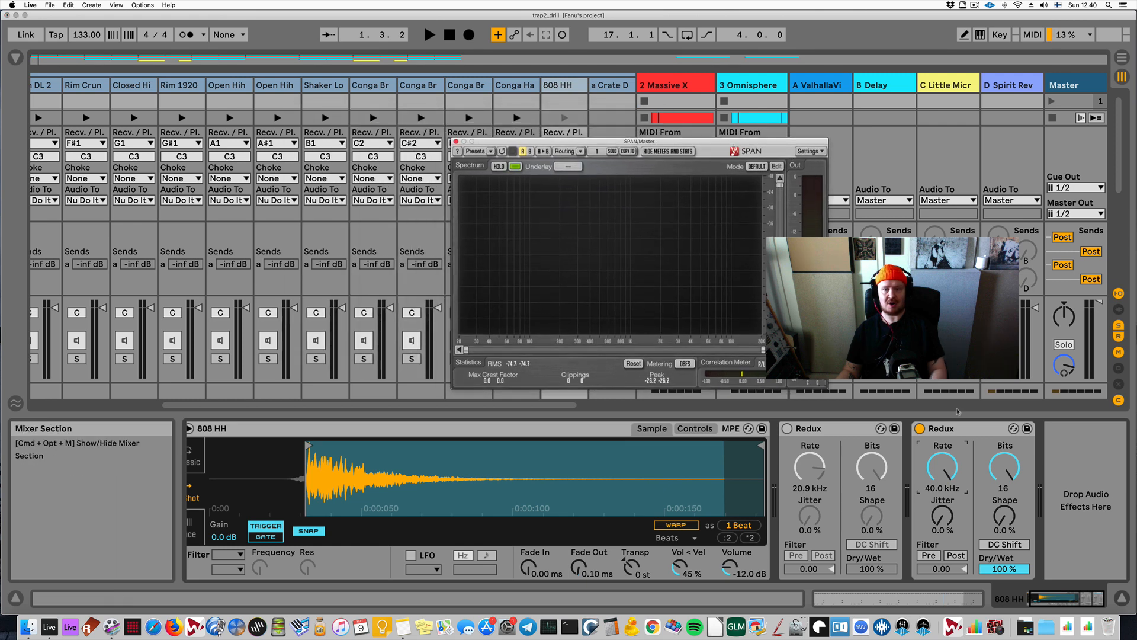
- Audition the 808 HH in SPAN while lowering the second Redux's Rate from 40.0 kHz through 19.8 kHz to 13.5 kHz
{"action": "left_click_drag", "start_coordinate": [943, 471], "coordinate": [943, 503]}
{"action": "key", "text": "space"}
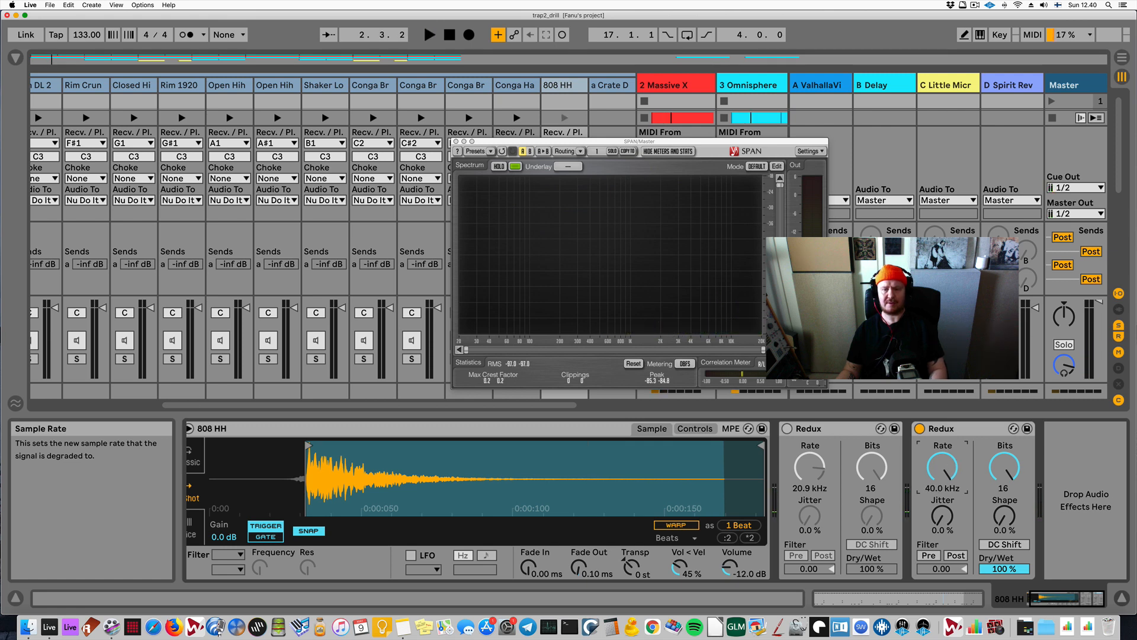
{"action": "key", "text": "space"}
{"action": "left_click_drag", "start_coordinate": [943, 471], "coordinate": [943, 488]}
{"action": "key", "text": "space"}
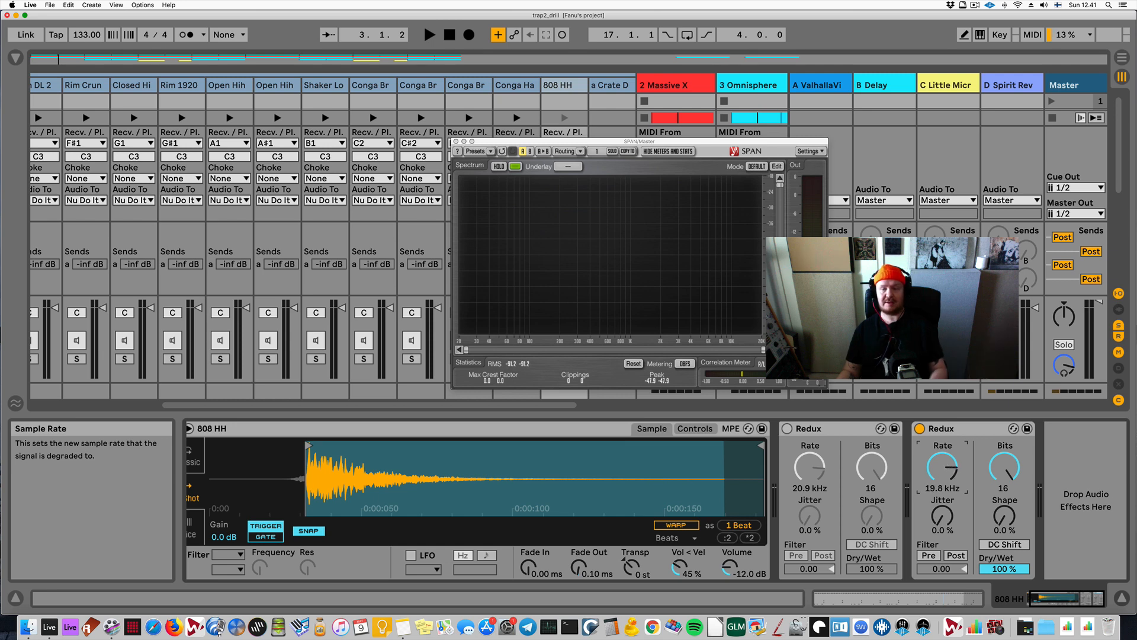
{"action": "left_click_drag", "start_coordinate": [942, 468], "coordinate": [943, 478]}
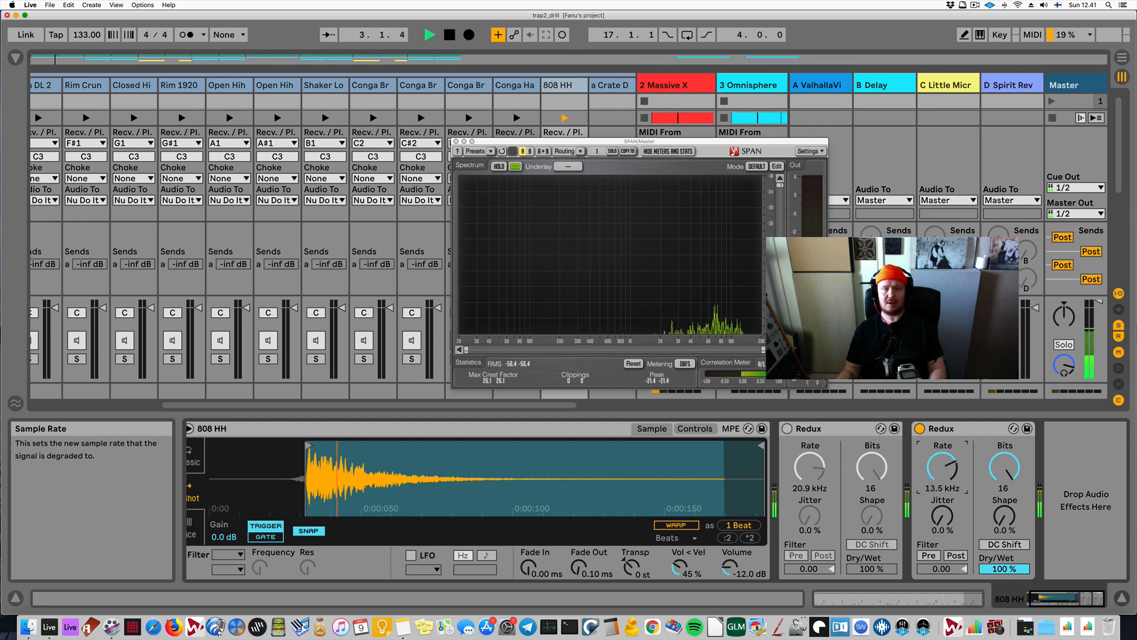
{"action": "key", "text": "space"}
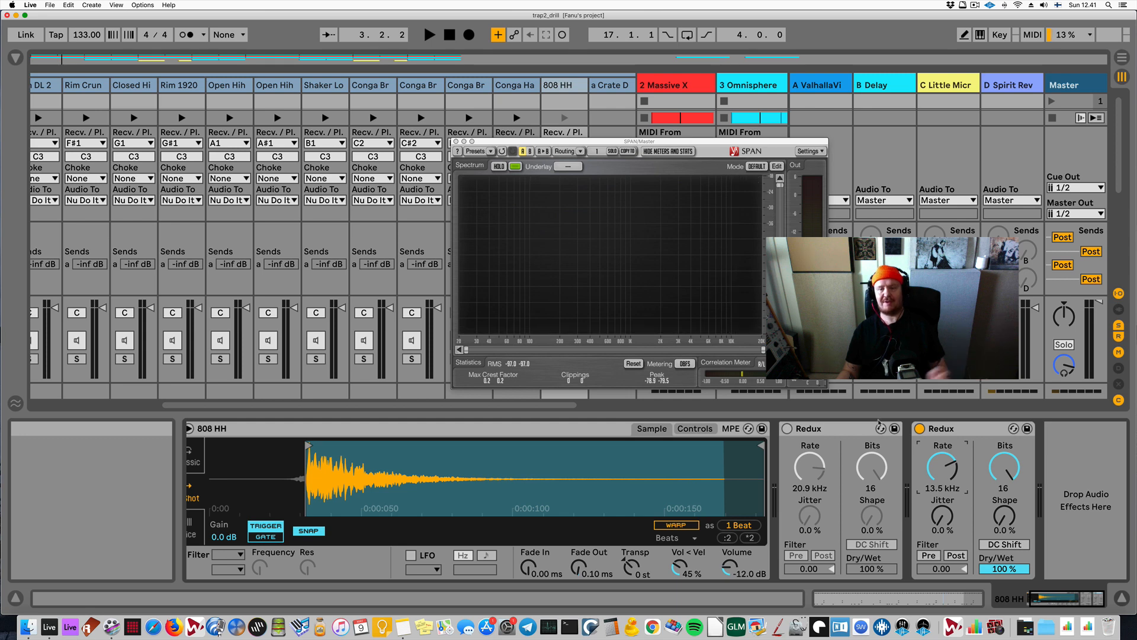
- Copy the second Redux from the 808 HH chain and fold the Nu Do It Kit chains in the mixer
{"action": "left_click", "coordinate": [977, 434]}
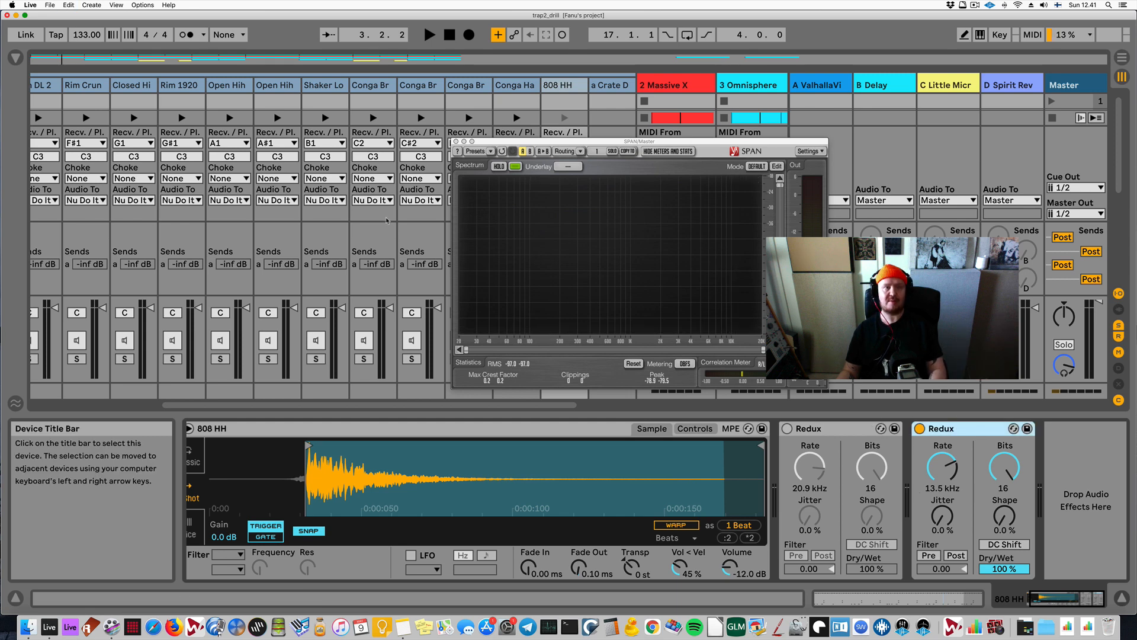
{"action": "scroll", "coordinate": [122, 93], "scroll_direction": "left", "scroll_amount": 10}
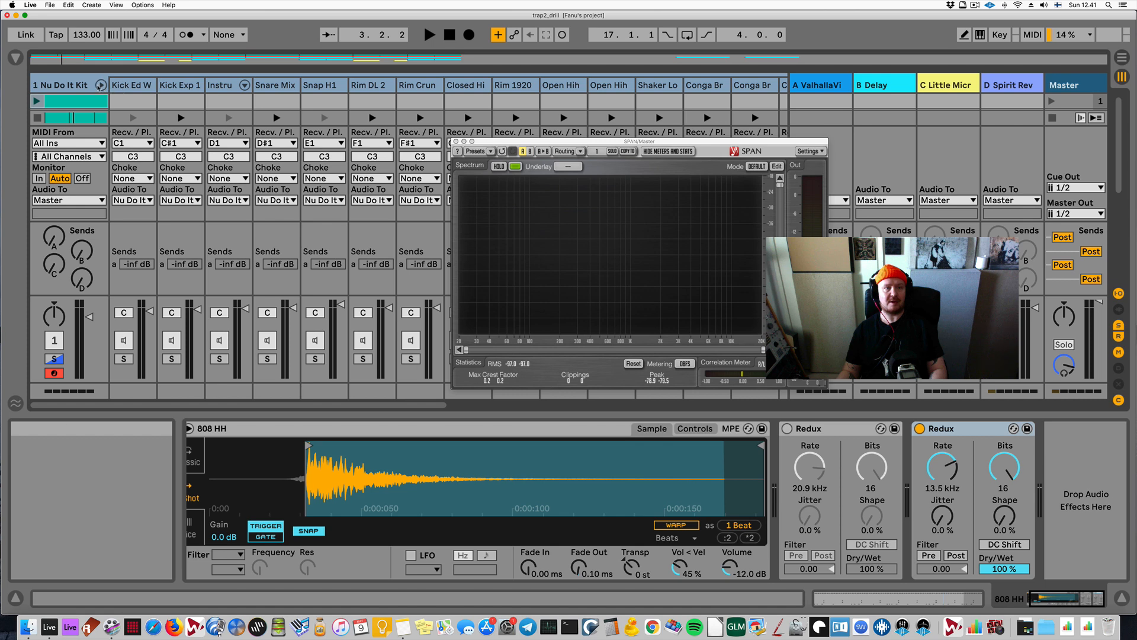
{"action": "left_click", "coordinate": [100, 85]}
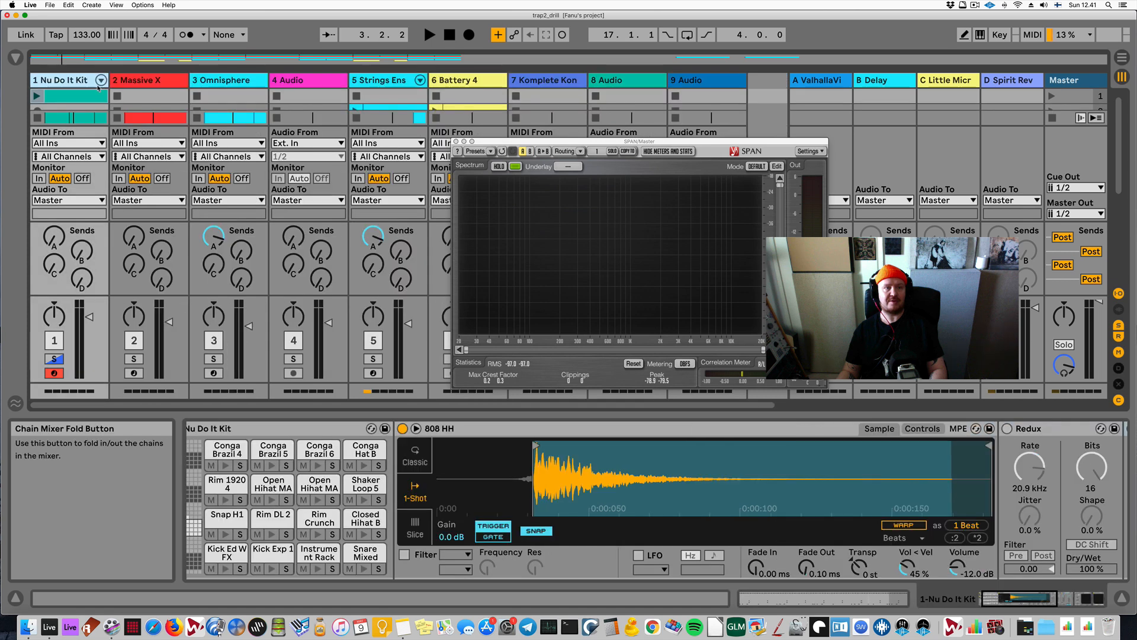
- Solo the Omnisphere track and play it briefly to view its spectrum in SPAN
{"action": "left_click", "coordinate": [213, 359]}
{"action": "key", "text": "space"}
{"action": "key", "text": "space"}
- Paste the copied Redux at the end of the Omnisphere track's device chain, after the last Compressor
{"action": "left_click", "coordinate": [222, 80]}
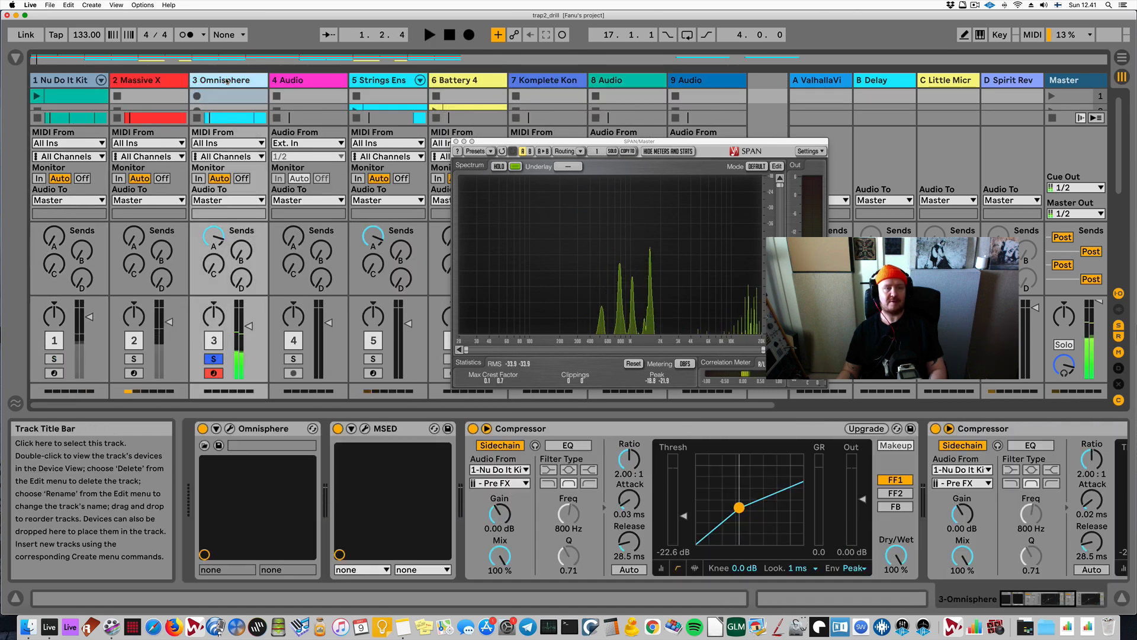
{"action": "scroll", "coordinate": [755, 510], "scroll_direction": "right", "scroll_amount": 6}
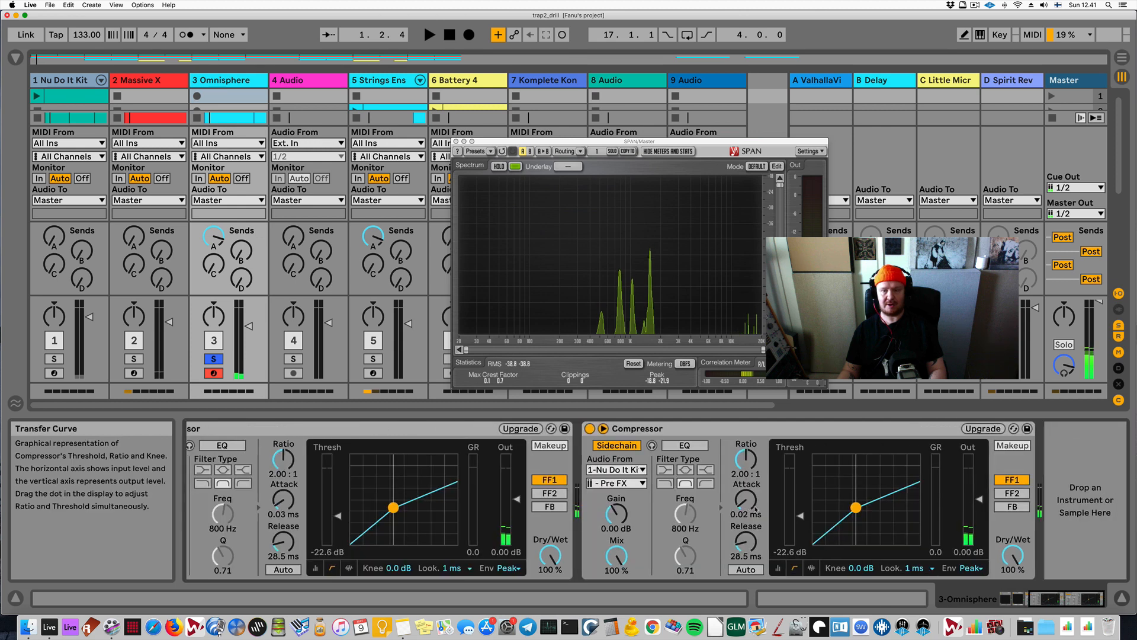
{"action": "left_click", "coordinate": [1087, 477]}
{"action": "key", "text": "super+v"}
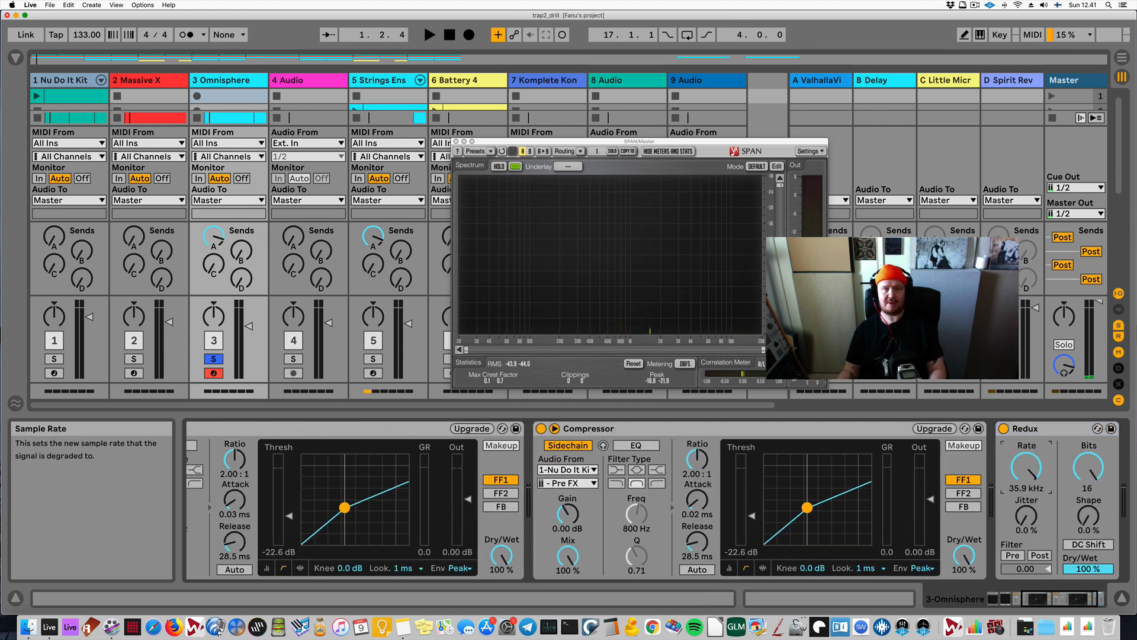
- Audition Omnisphere in short bursts while lowering its Redux Rate in stages to 17.9 kHz, comparing the highs in SPAN
{"action": "key", "text": "space"}
{"action": "mouse_move", "coordinate": [1027, 466]}
{"action": "left_mouse_down"}
{"action": "mouse_move", "coordinate": [1027, 496]}
{"action": "mouse_move", "coordinate": [1031, 472]}
{"action": "left_mouse_up"}
{"action": "key", "text": "space"}
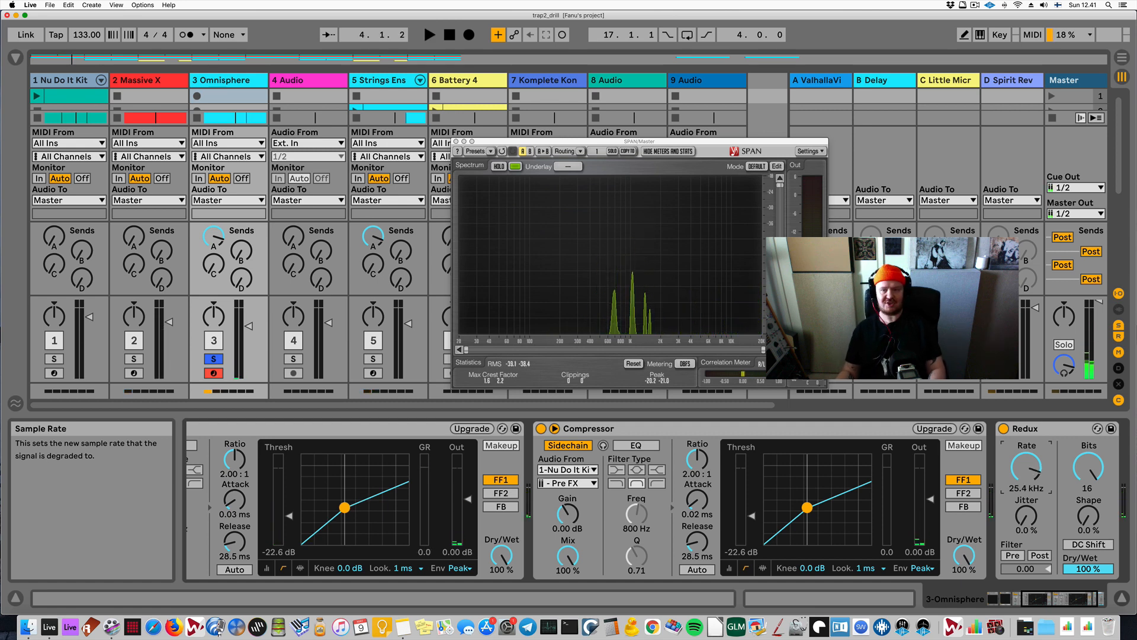
{"action": "key", "text": "space"}
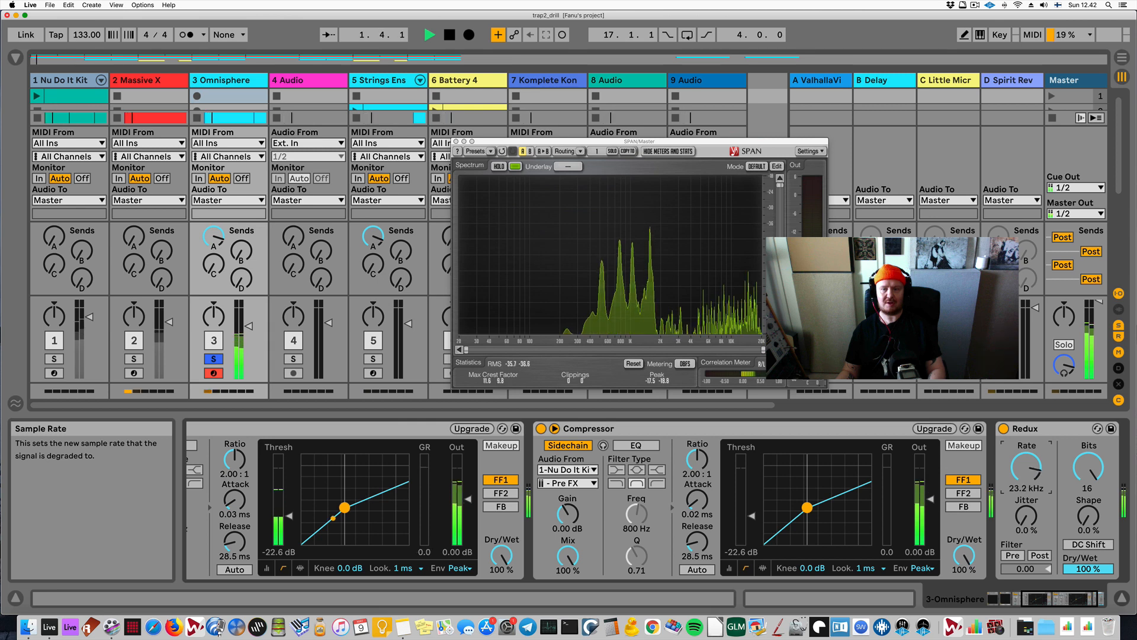
{"action": "key", "text": "space"}
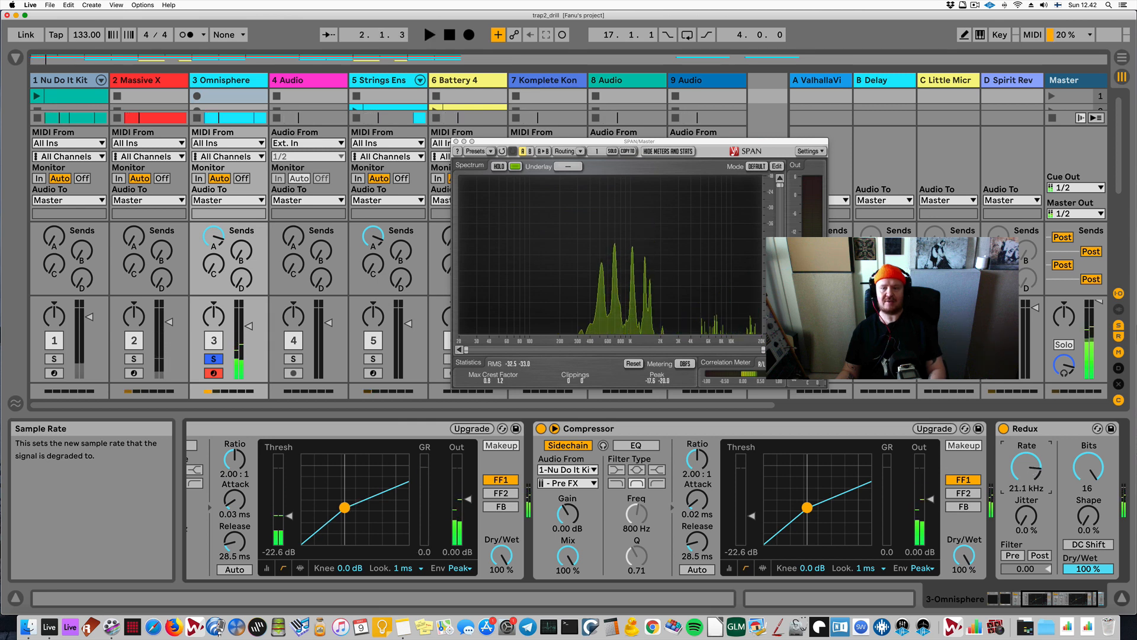
{"action": "left_click_drag", "start_coordinate": [1026, 467], "coordinate": [1026, 470]}
{"action": "key", "text": "space"}
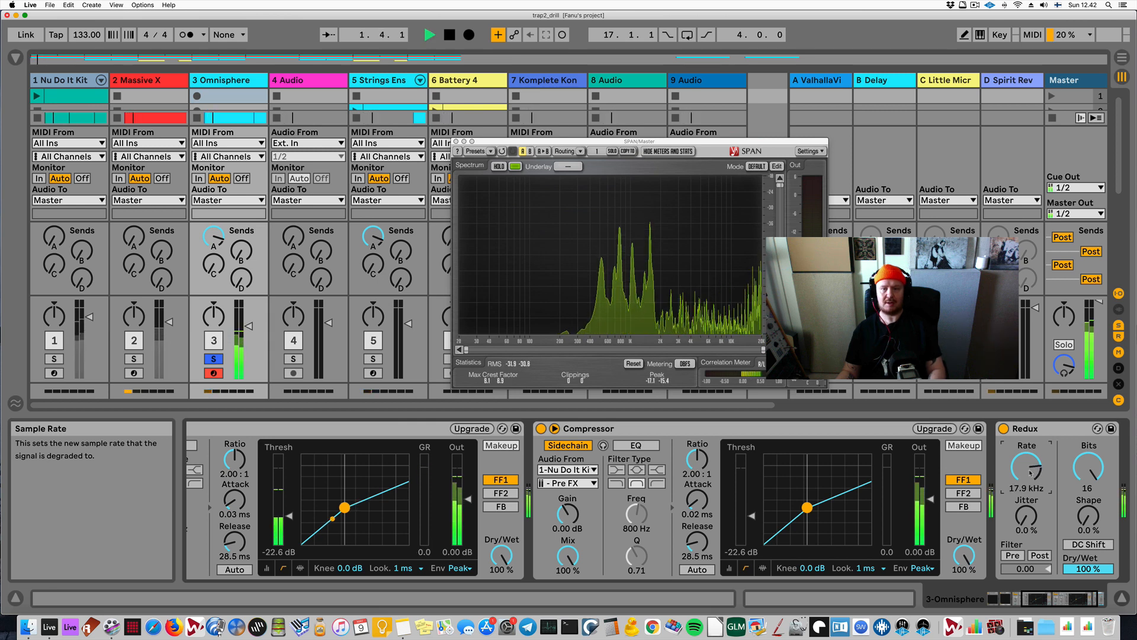
{"action": "key", "text": "space"}
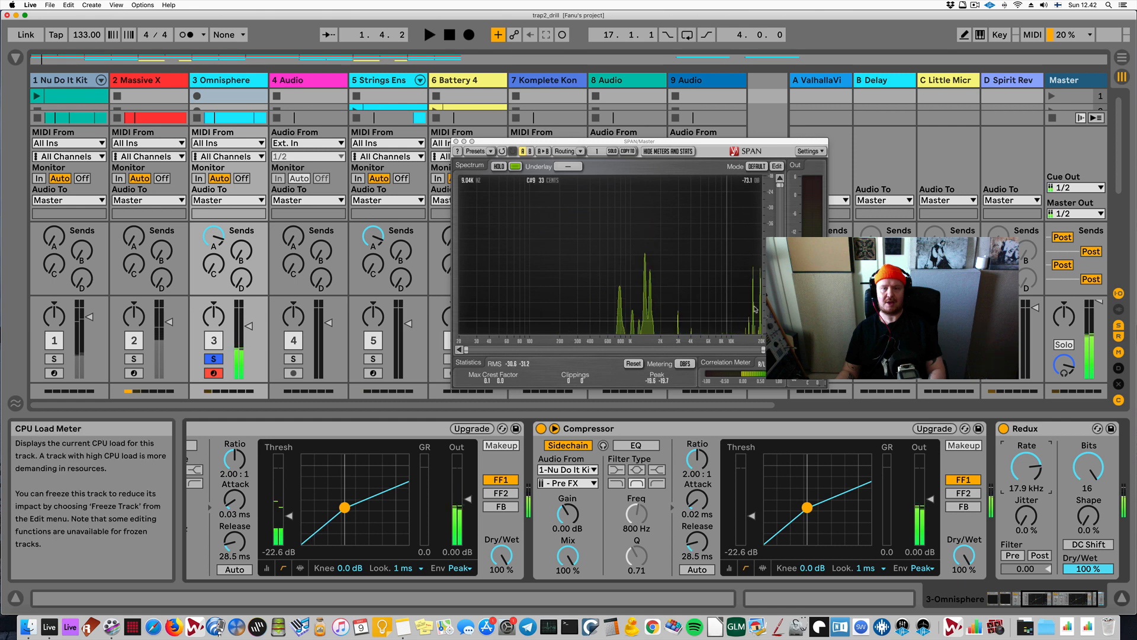
- Reset the Omnisphere Redux's Rate to 40.0 kHz and sweep it down to 10.8 kHz during playback, watching SPAN
{"action": "double_click", "coordinate": [1025, 470]}
{"action": "key", "text": "space"}
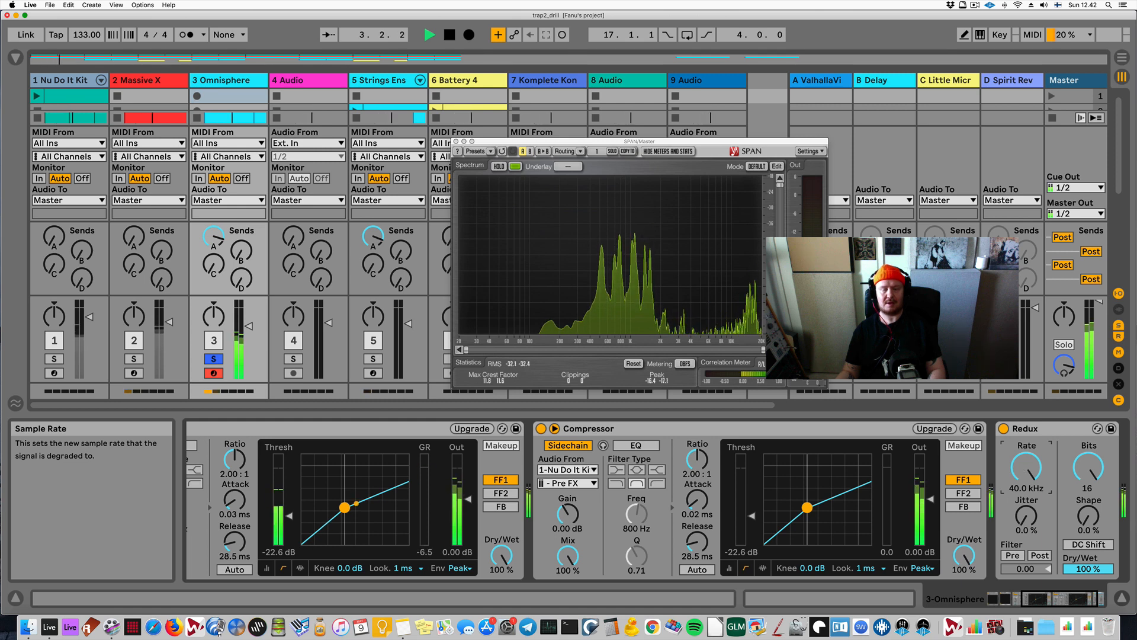
{"action": "left_click_drag", "start_coordinate": [1024, 470], "coordinate": [1024, 517]}
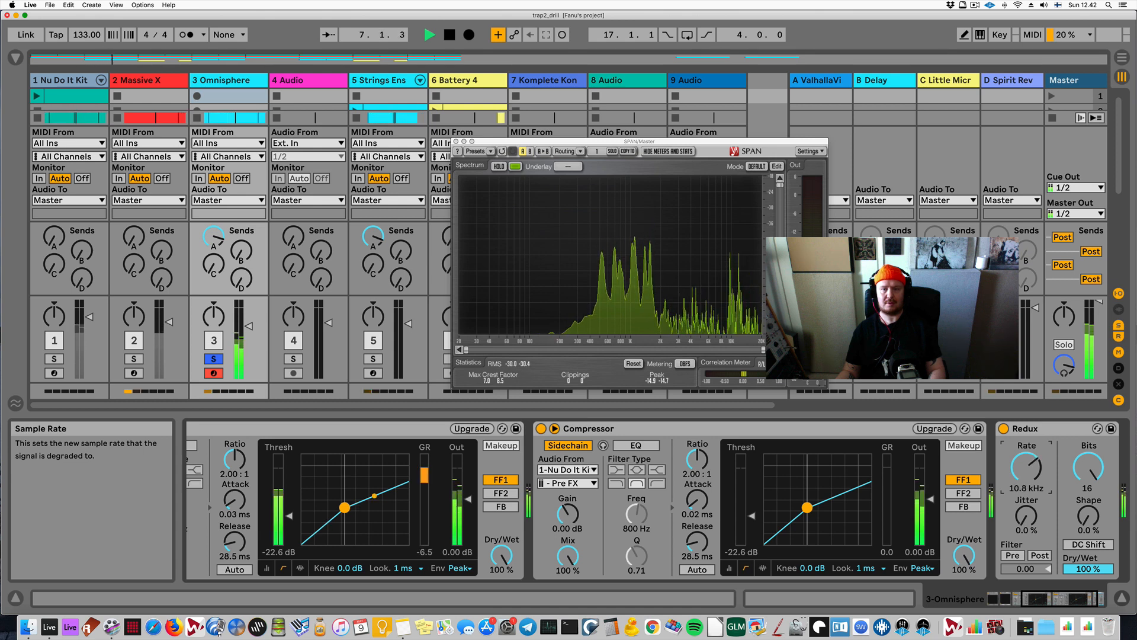
{"action": "key", "text": "space"}
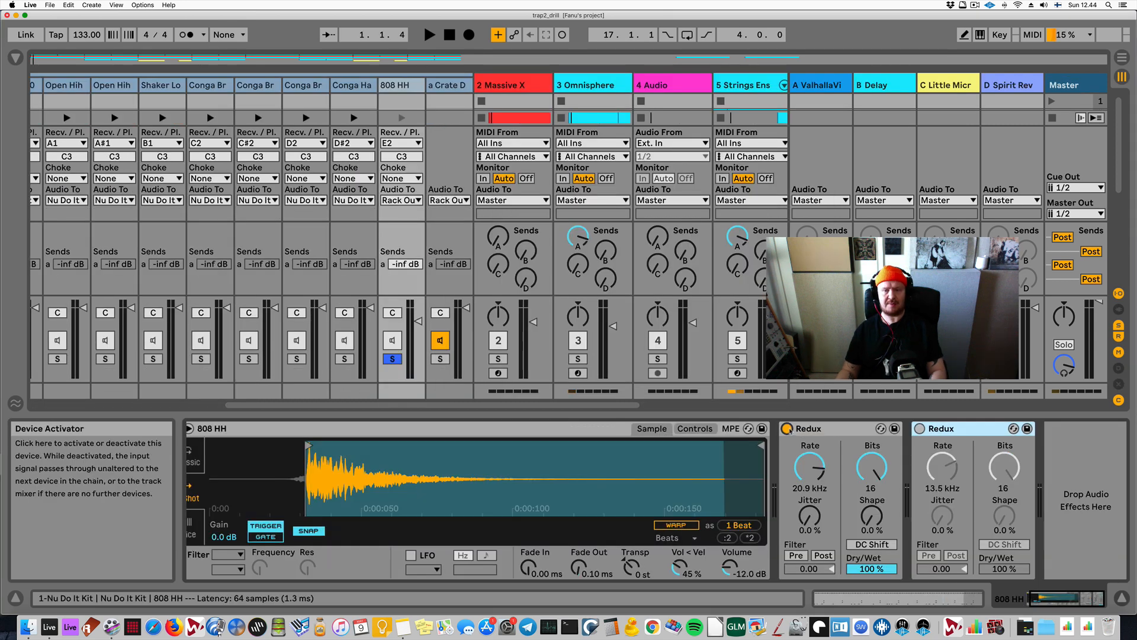
- Toggle the first Redux on the 808 HH chain off and on, and audition the hi-hat at its 20.9 kHz Rate
{"action": "left_click", "coordinate": [787, 428]}
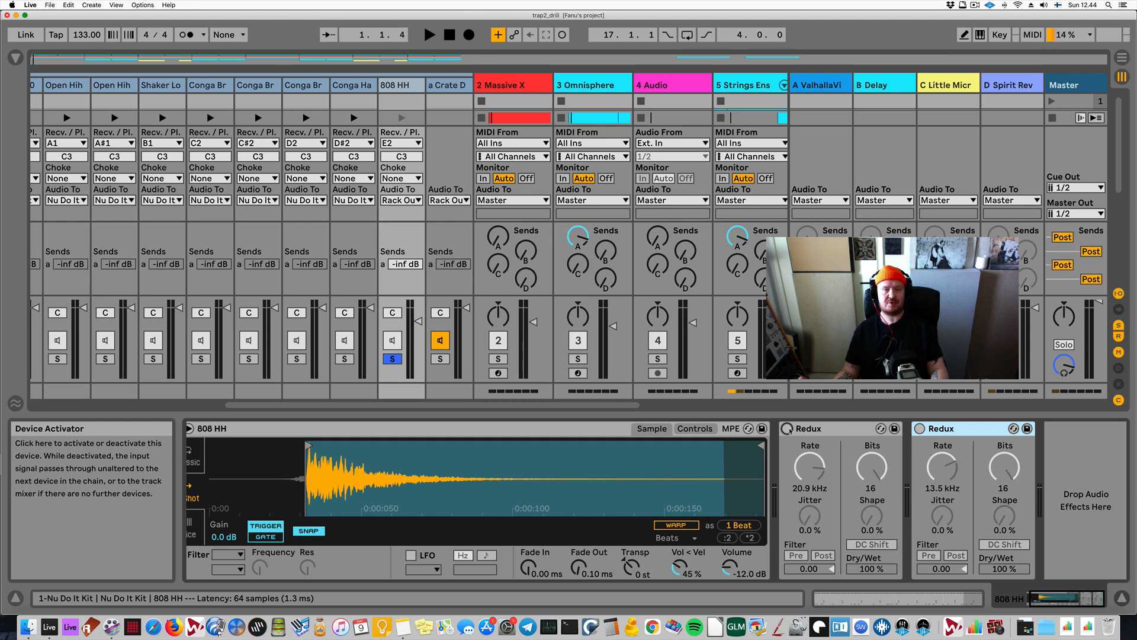
{"action": "left_click", "coordinate": [787, 428]}
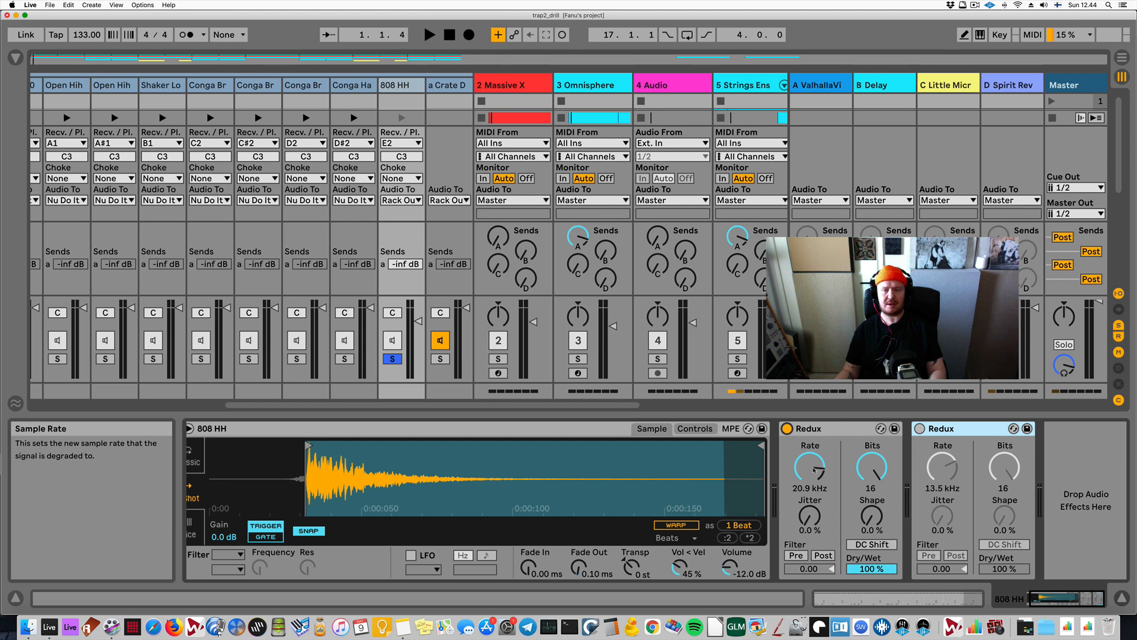
{"action": "mouse_move", "coordinate": [818, 471]}
{"action": "left_mouse_down"}
{"action": "mouse_move", "coordinate": [818, 456]}
{"action": "mouse_move", "coordinate": [810, 481]}
{"action": "left_mouse_up"}
{"action": "key", "text": "space"}
{"action": "key", "text": "space"}
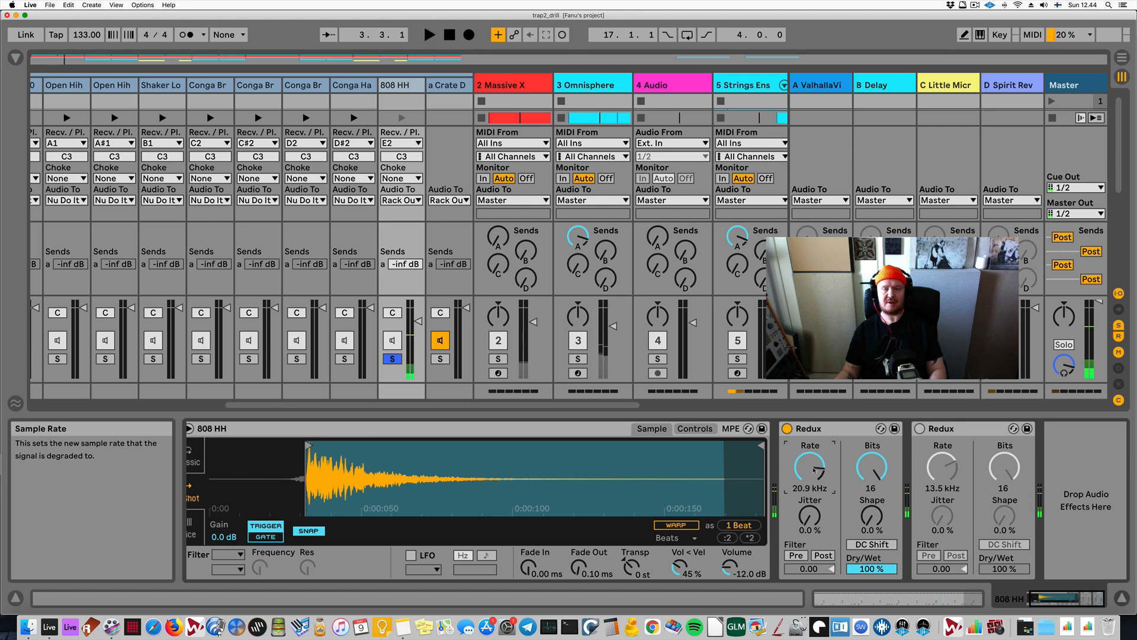
{"action": "key", "text": "space"}
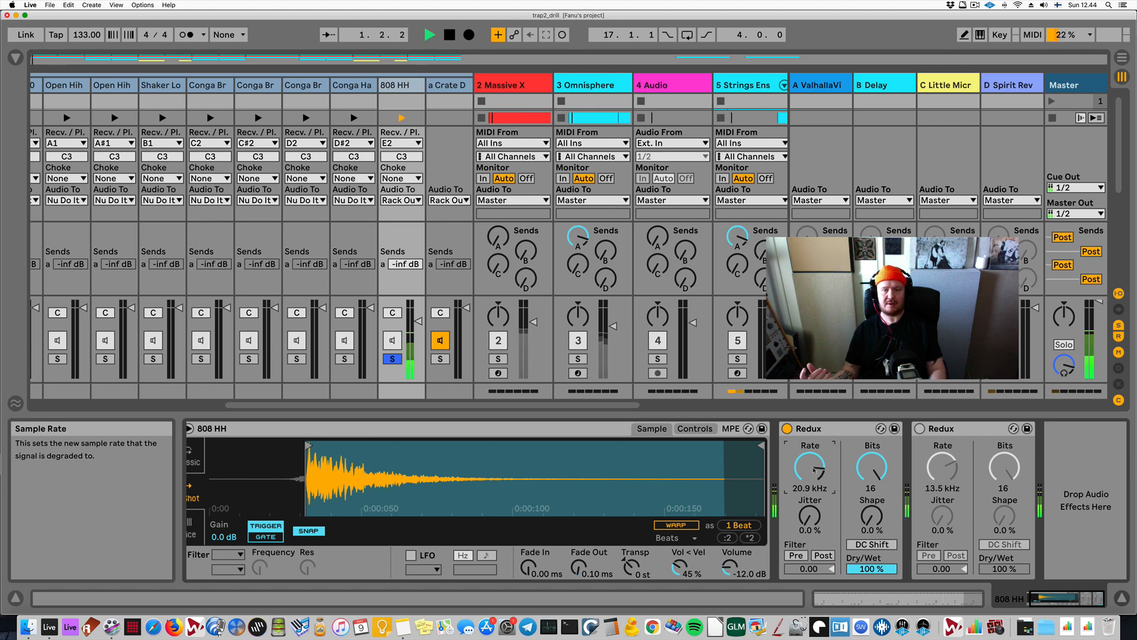
- Audition the 808 HH with the first Redux's Rate lowered to 14.5 kHz, restore 20.9 kHz and play it again
{"action": "left_click_drag", "start_coordinate": [813, 470], "coordinate": [813, 486]}
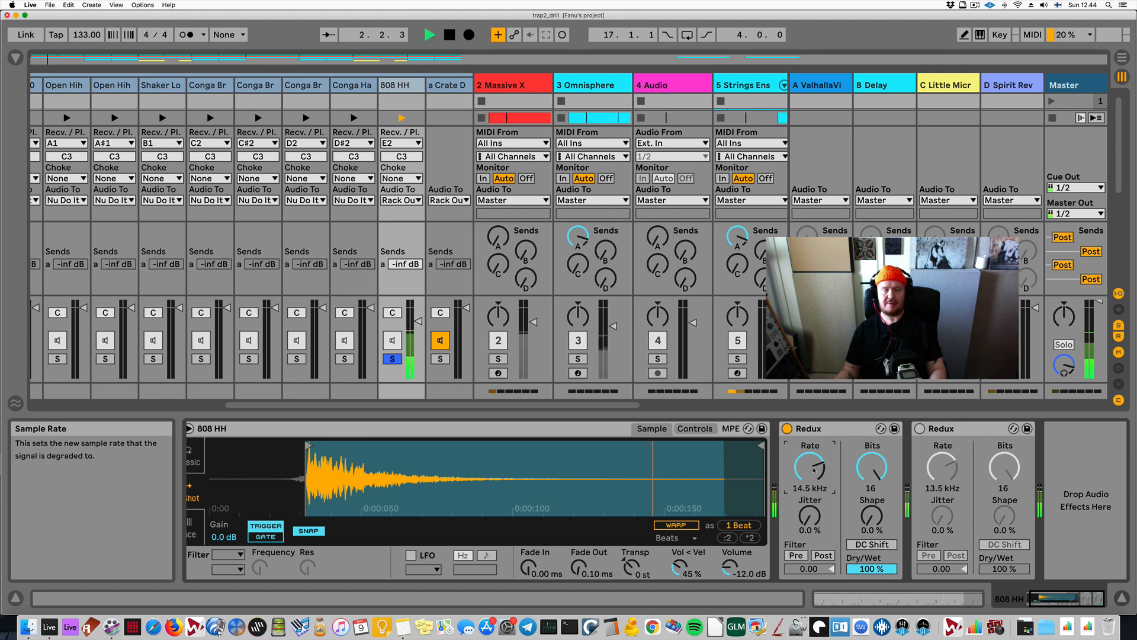
{"action": "key", "text": "space"}
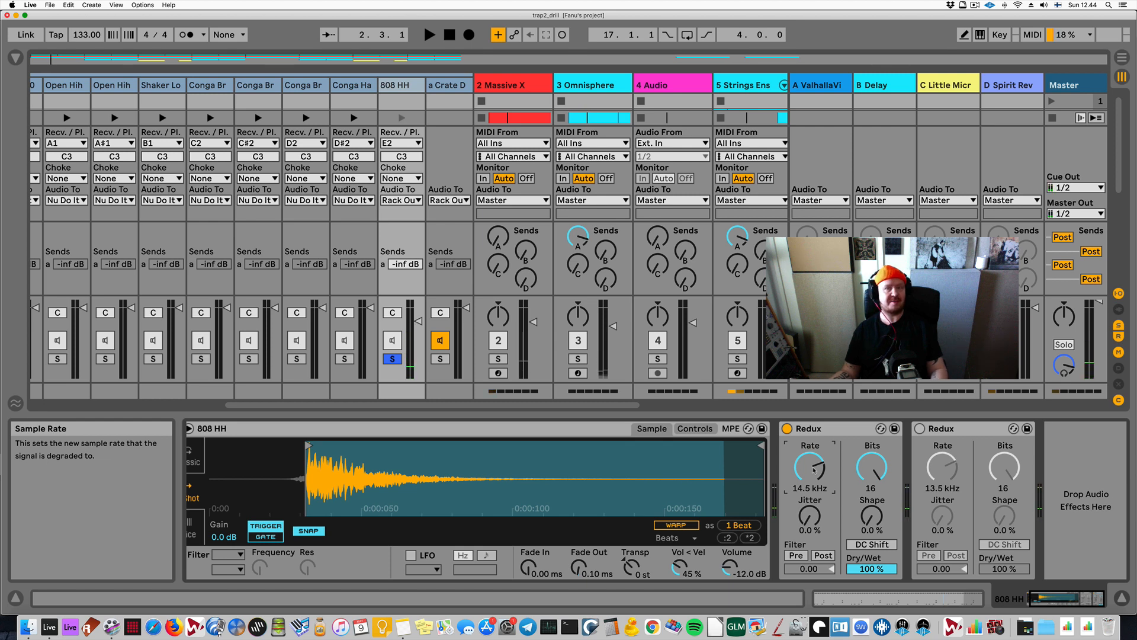
{"action": "key", "text": "space"}
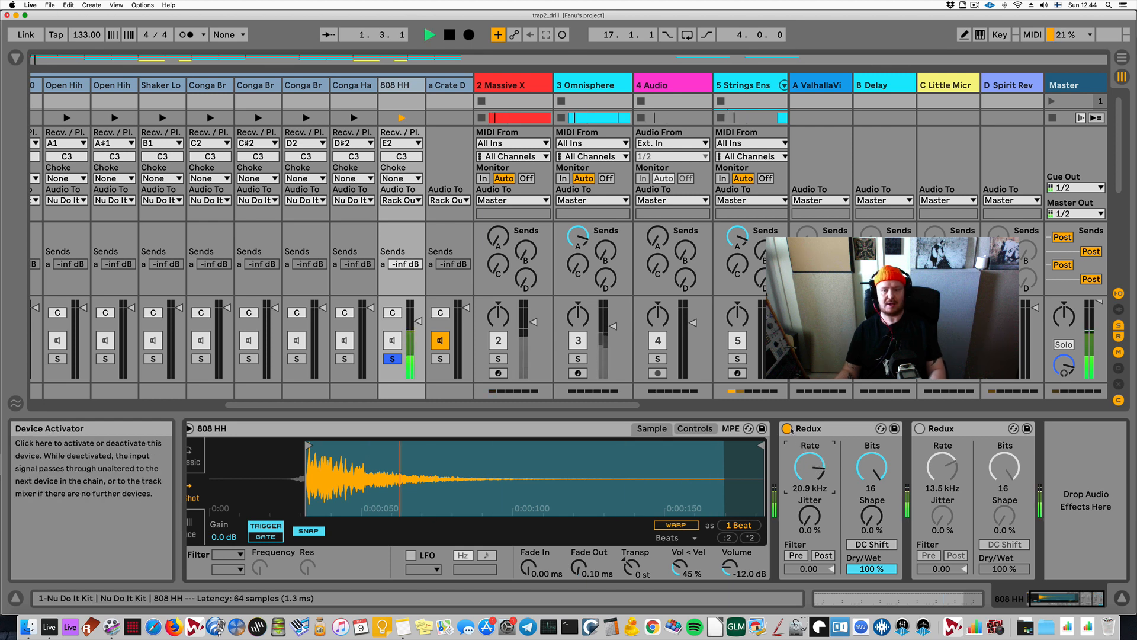
- Unsolo the 808 HH chain and play the full mix while toggling its first Redux off and on
{"action": "left_click", "coordinate": [786, 429]}
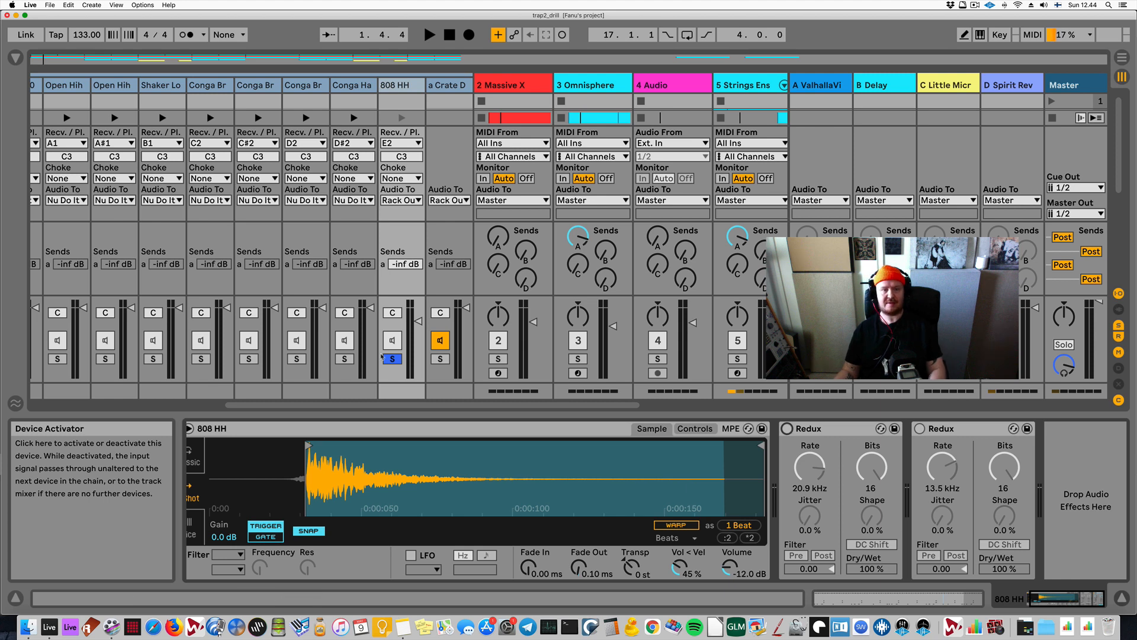
{"action": "left_click", "coordinate": [392, 359]}
{"action": "key", "text": "space"}
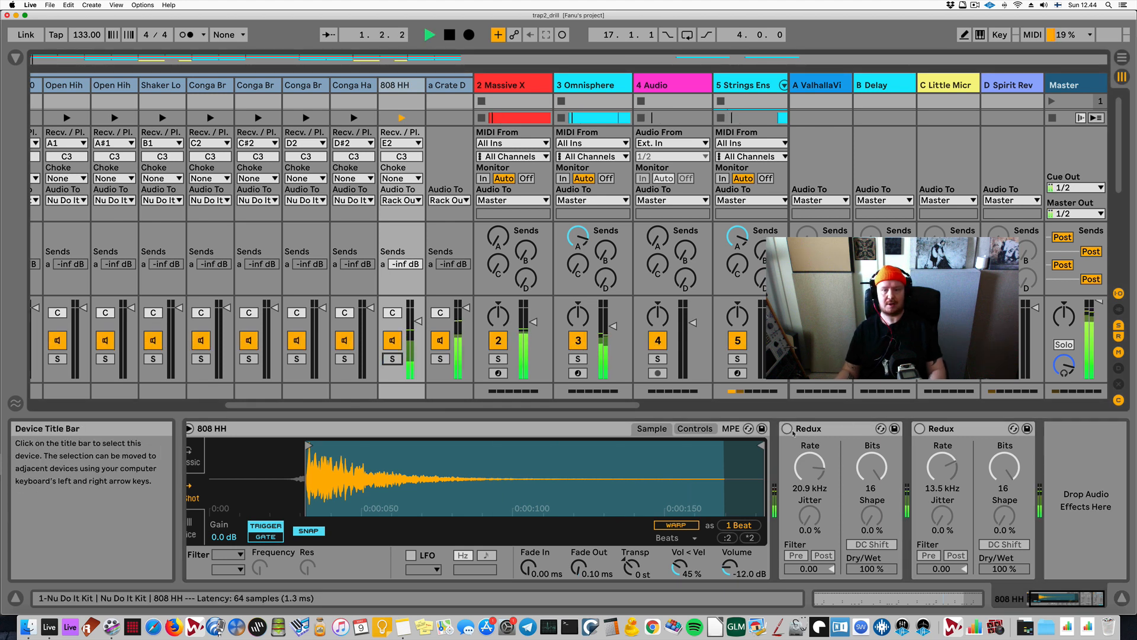
{"action": "key", "text": "space"}
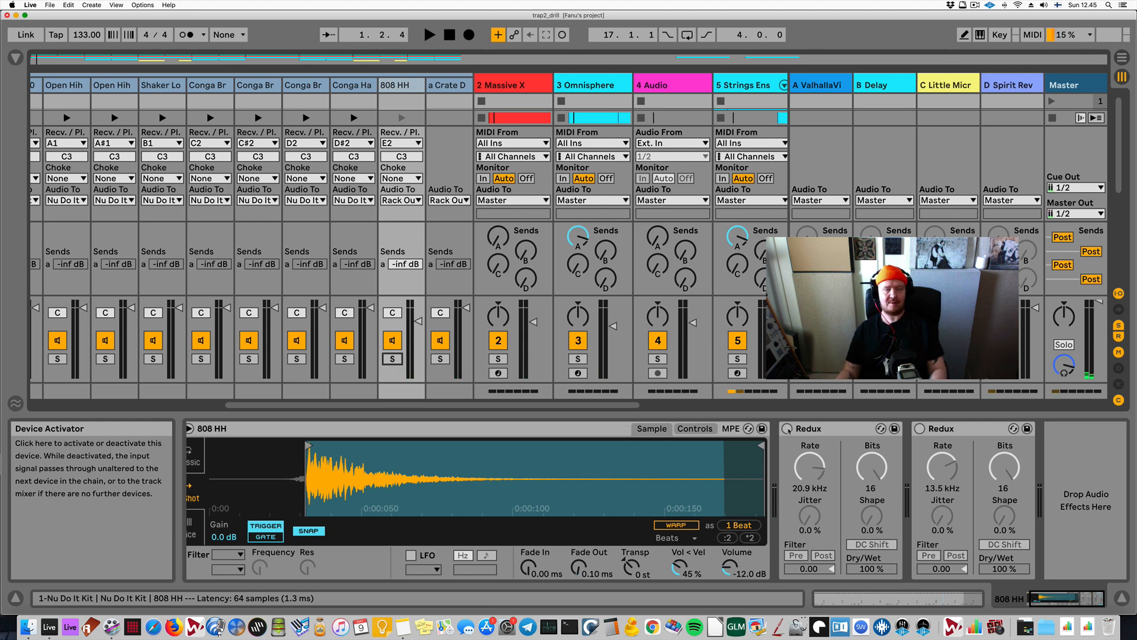
{"action": "key", "text": "space"}
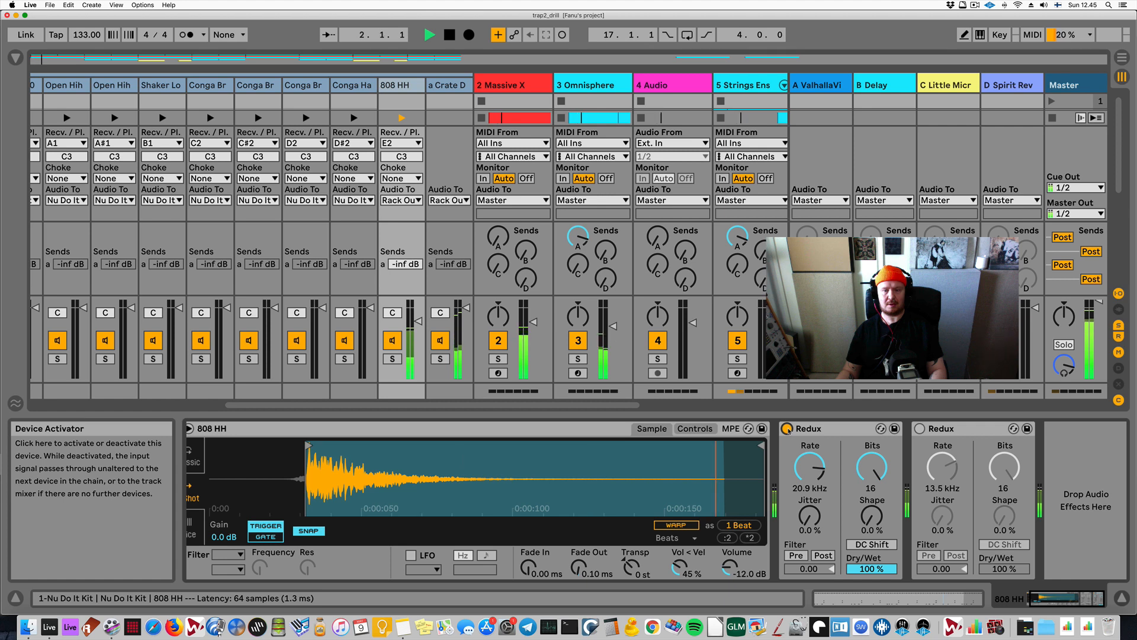
{"action": "left_click", "coordinate": [786, 428]}
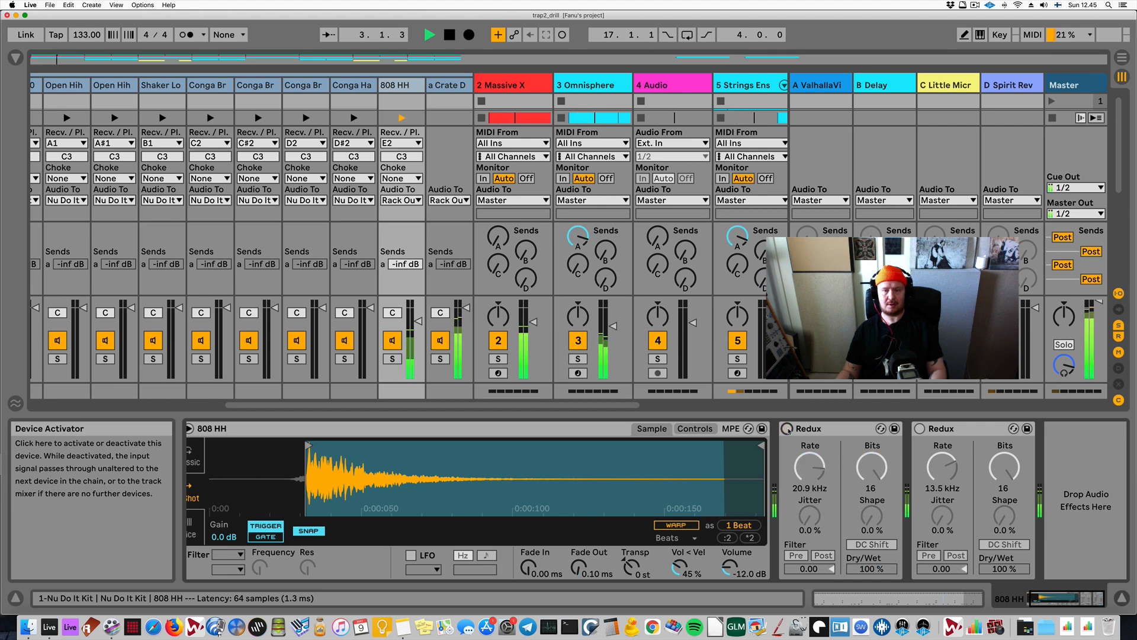
{"action": "left_click", "coordinate": [786, 428]}
{"action": "key", "text": "space"}
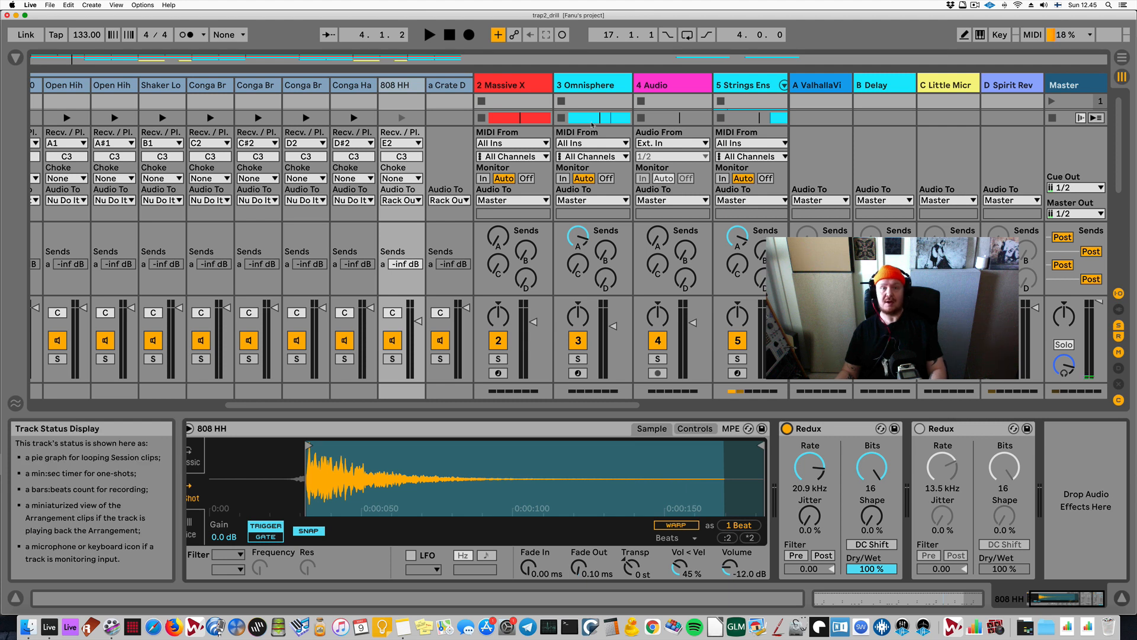
- Solo the Massive X track and audition the bass on its own
{"action": "left_click", "coordinate": [526, 90]}
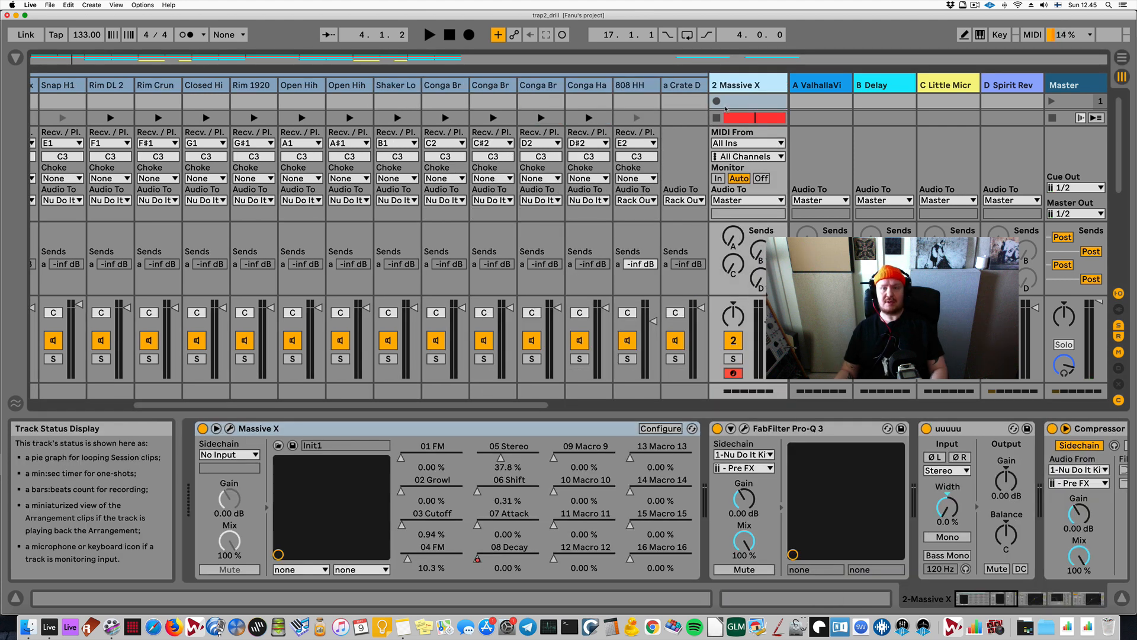
{"action": "left_click", "coordinate": [738, 360]}
{"action": "key", "text": "space"}
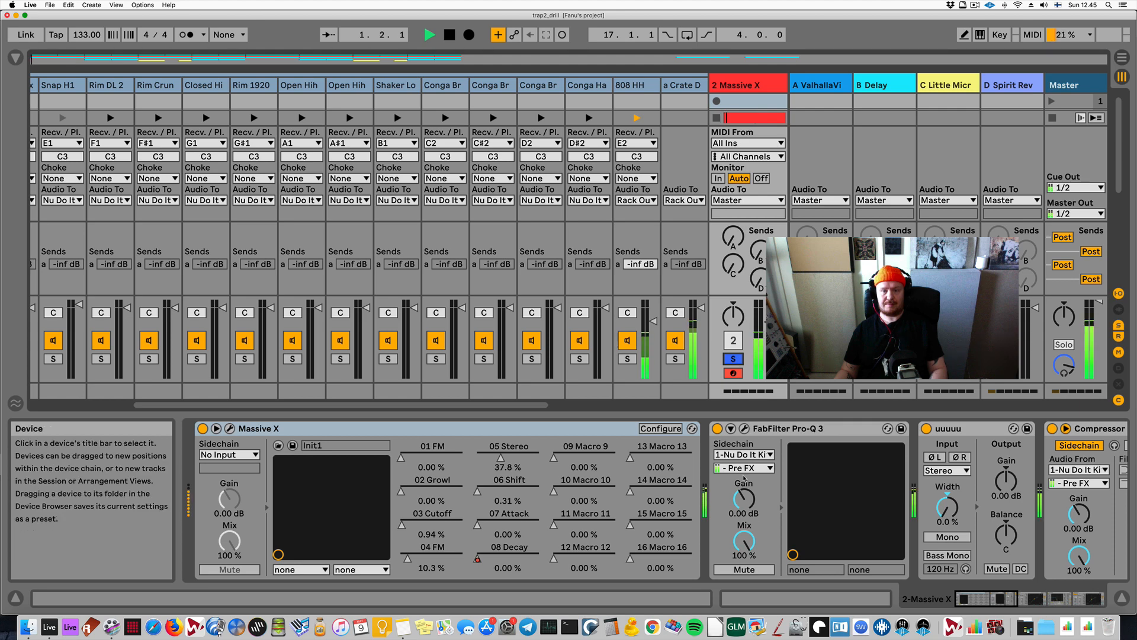
- Search the browser for "redux" and add a Redux after the last Compressor in the Massive X device chain
{"action": "scroll", "coordinate": [744, 468], "scroll_direction": "right", "scroll_amount": 15}
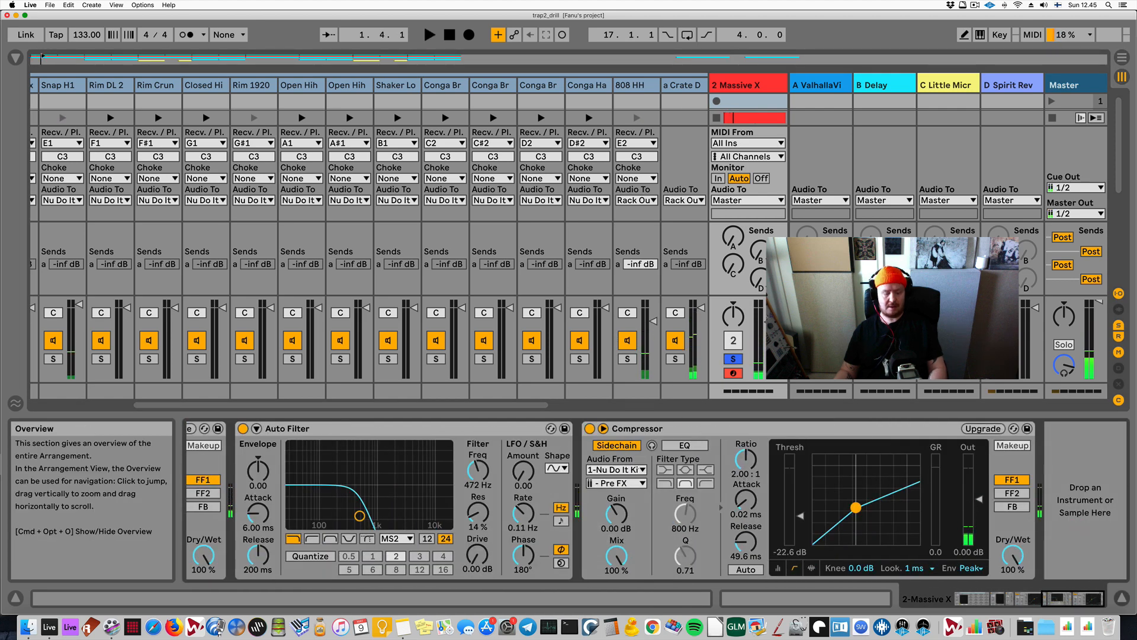
{"action": "key", "text": "super+f"}
{"action": "type", "text": "redux"}
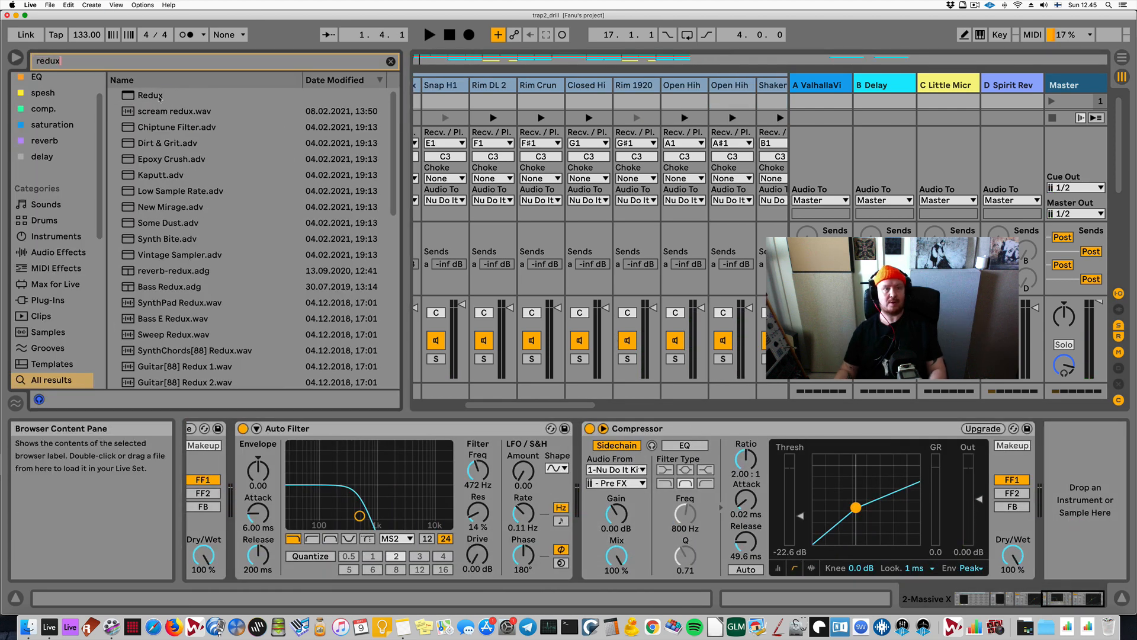
{"action": "key", "text": "Down"}
{"action": "key", "text": "Return"}
{"action": "left_click", "coordinate": [21, 59]}
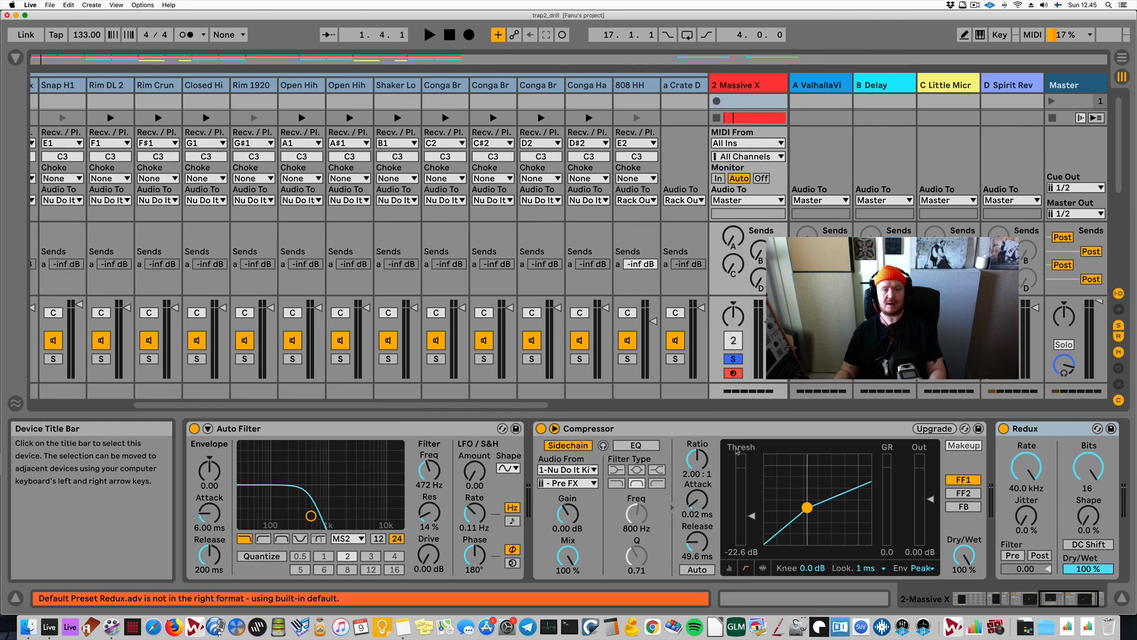
{"action": "scroll", "coordinate": [830, 498], "scroll_direction": "right", "scroll_amount": 3}
- Open the Master track's SPAN analyzer, return to the Massive X devices and move SPAN over the drum chains during playback
{"action": "key", "text": "space"}
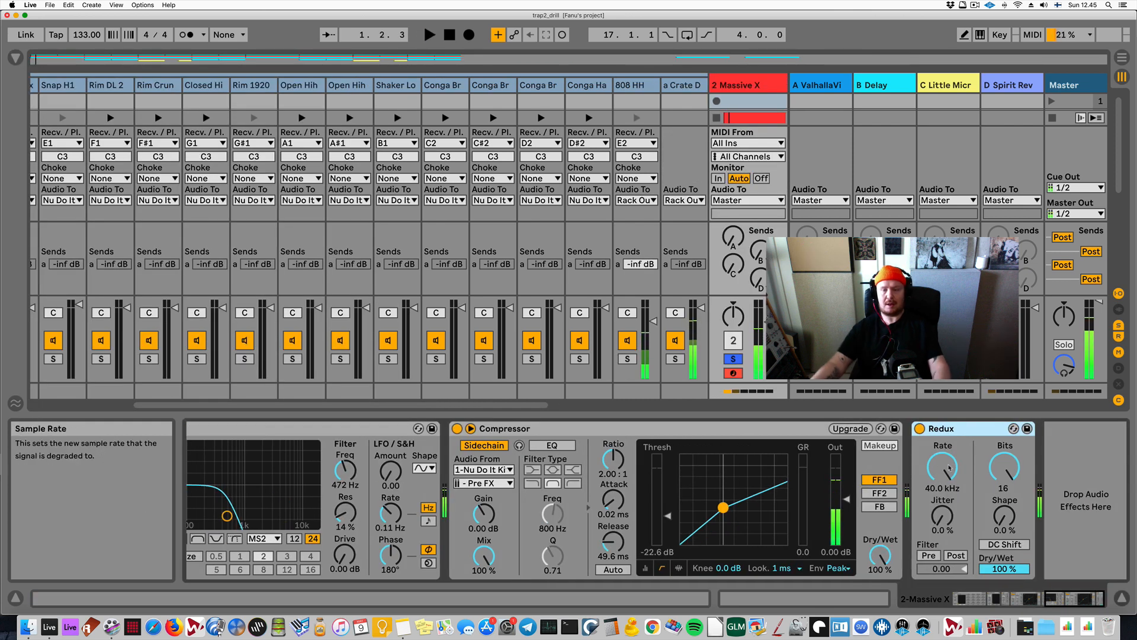
{"action": "left_click", "coordinate": [1088, 93]}
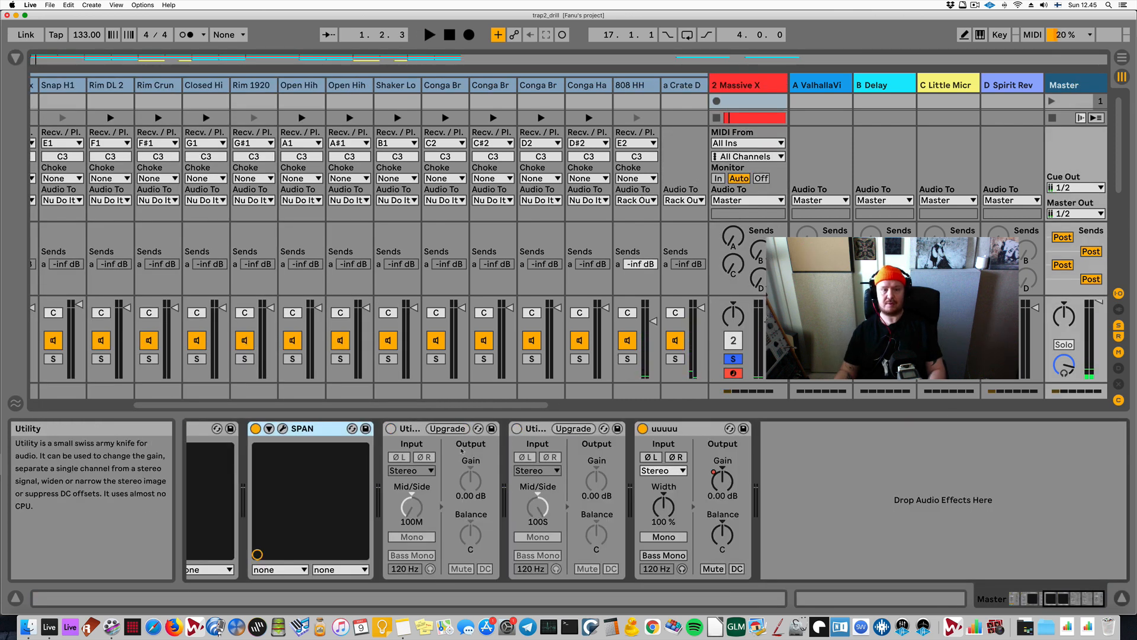
{"action": "left_click", "coordinate": [283, 429]}
{"action": "left_click", "coordinate": [736, 86]}
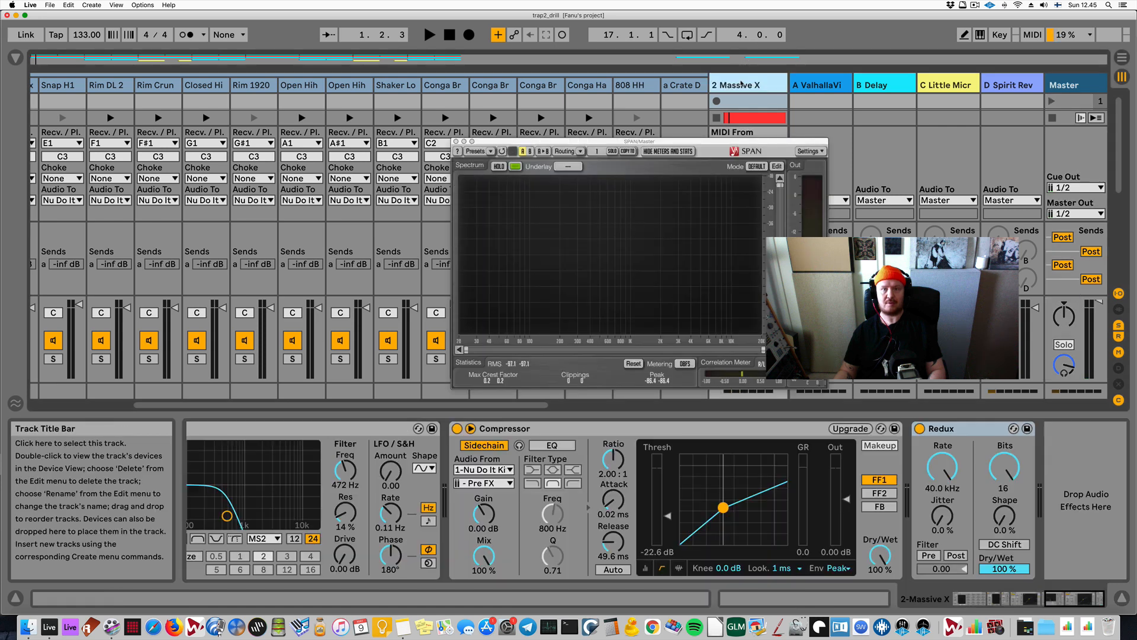
{"action": "key", "text": "space"}
{"action": "left_click_drag", "start_coordinate": [675, 144], "coordinate": [478, 81]}
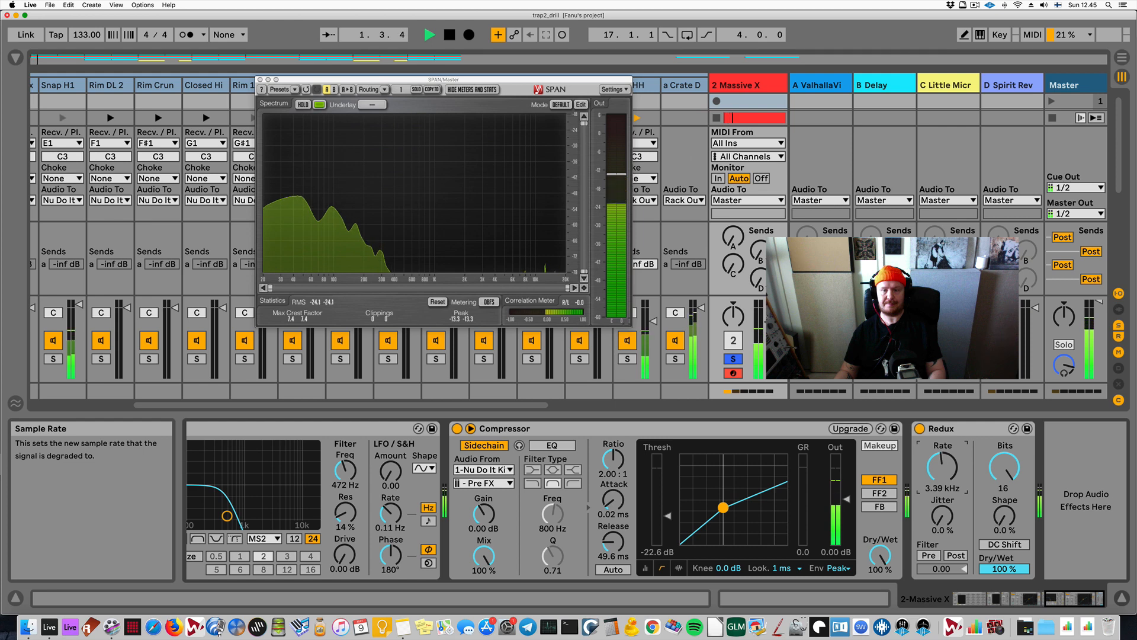
- Lower the Massive X Redux's Rate to 3.03 kHz, nudge it to 3.21 kHz and audition it in short bursts with SPAN
{"action": "mouse_move", "coordinate": [942, 467]}
{"action": "left_mouse_down"}
{"action": "mouse_move", "coordinate": [942, 504]}
{"action": "mouse_move", "coordinate": [941, 469]}
{"action": "left_mouse_up"}
{"action": "key", "text": "space"}
{"action": "key", "text": "space"}
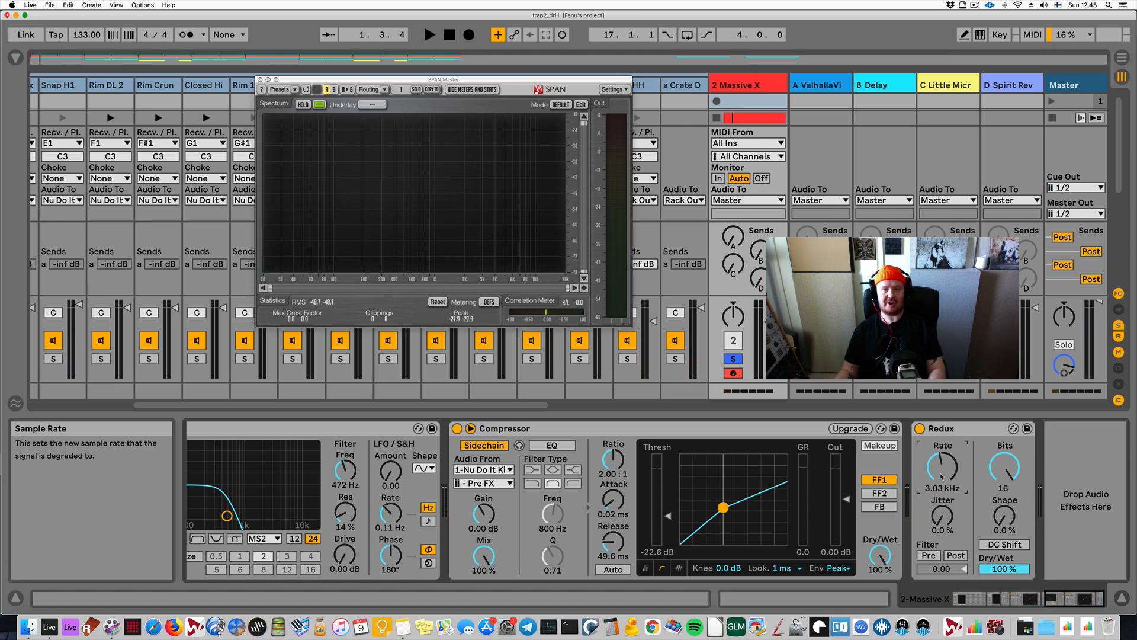
{"action": "key", "text": "space"}
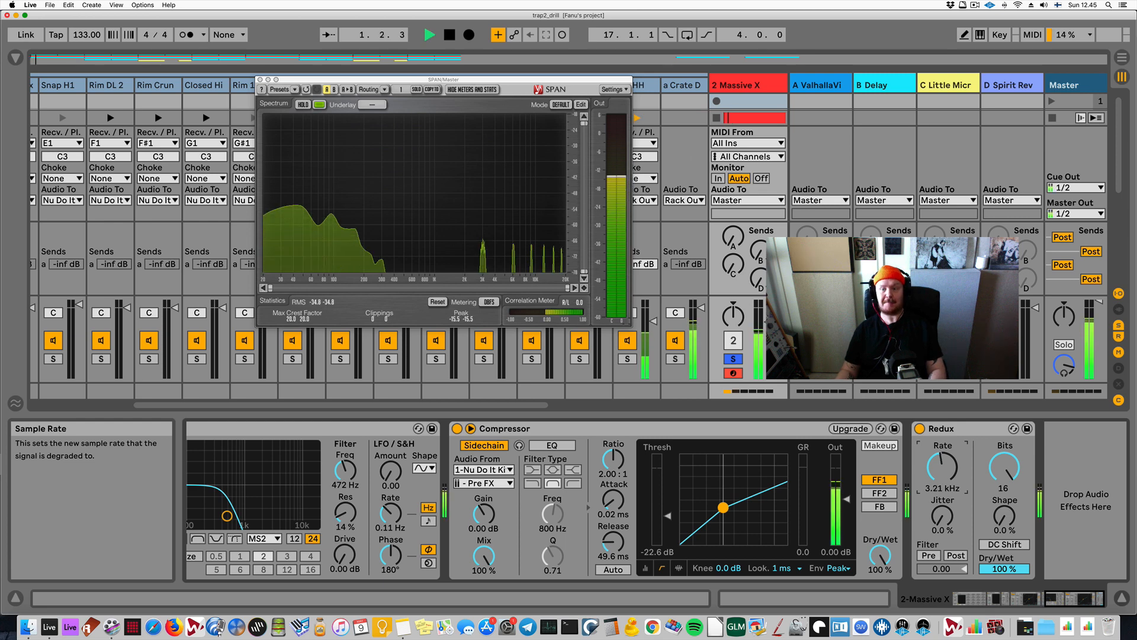
{"action": "key", "text": "space"}
- Raise the Massive X Redux's Rate through 3.78 kHz to 4.20 kHz and audition the bass
{"action": "left_click_drag", "start_coordinate": [942, 476], "coordinate": [942, 469]}
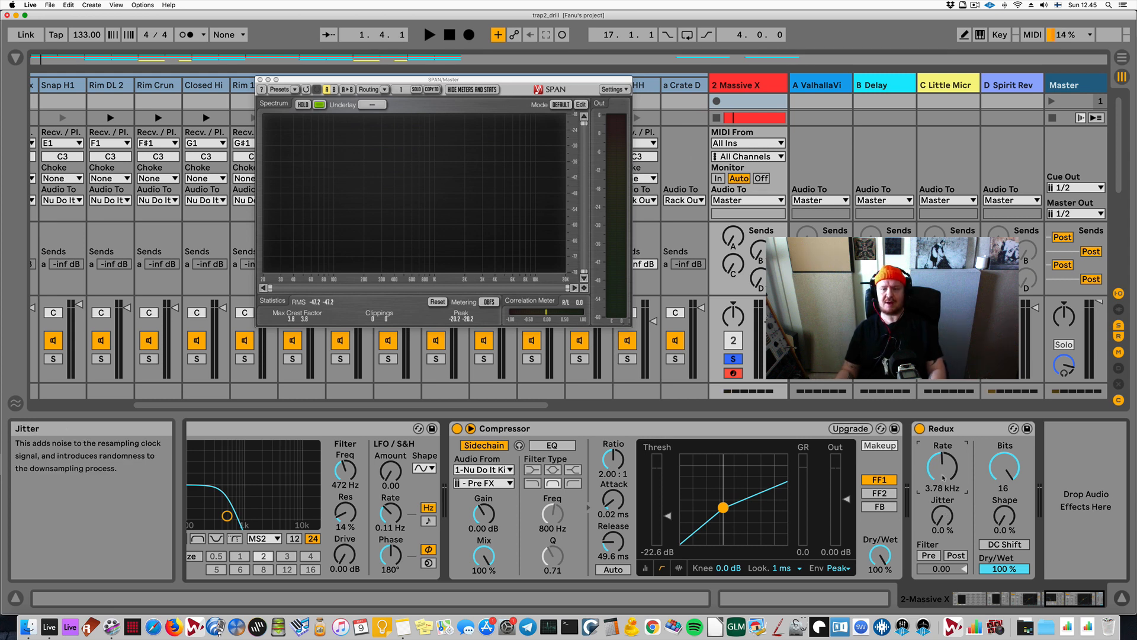
{"action": "left_click_drag", "start_coordinate": [943, 477], "coordinate": [943, 475]}
{"action": "key", "text": "space"}
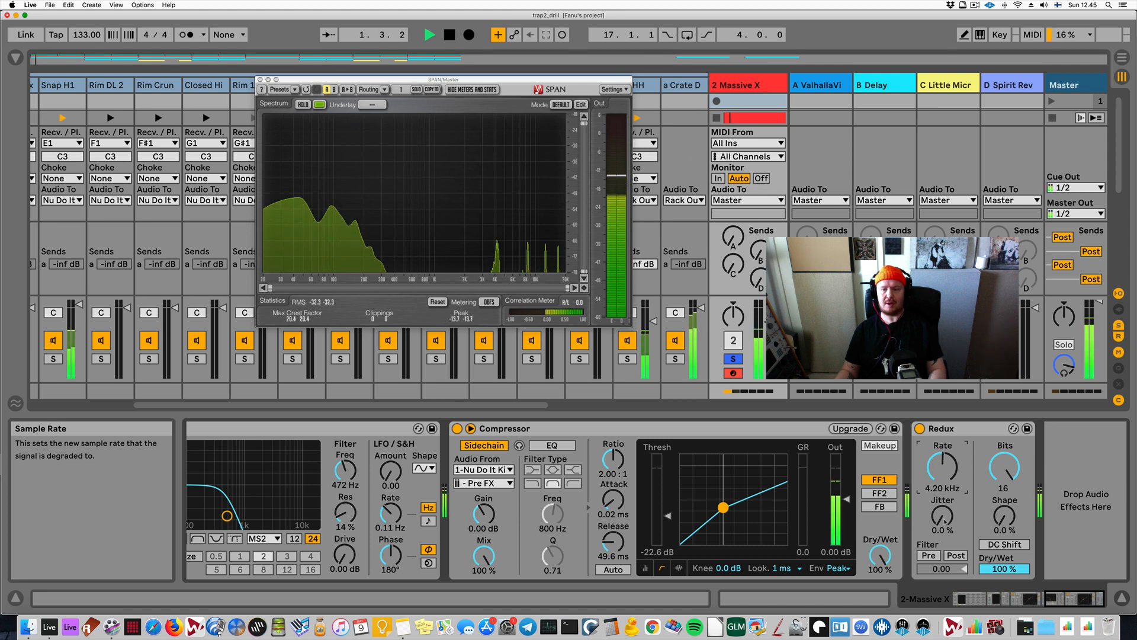
{"action": "key", "text": "space"}
- Raise the Redux's Jitter to 16 % and on to 39 % while auditioning Massive X and watching SPAN
{"action": "left_click_drag", "start_coordinate": [945, 522], "coordinate": [945, 510]}
{"action": "key", "text": "space"}
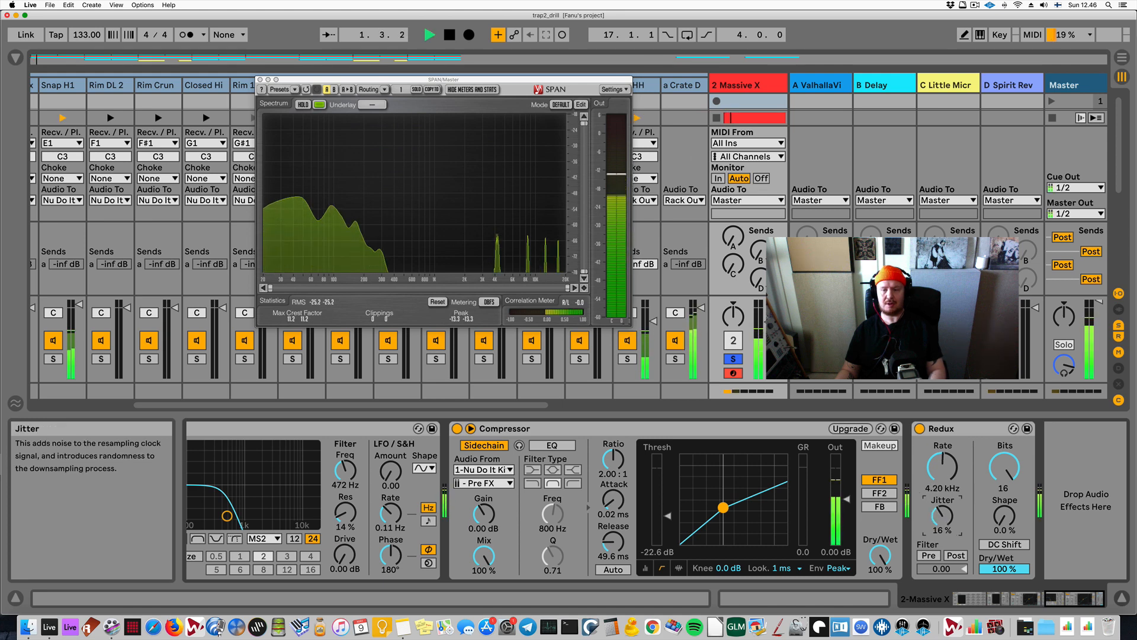
{"action": "key", "text": "space"}
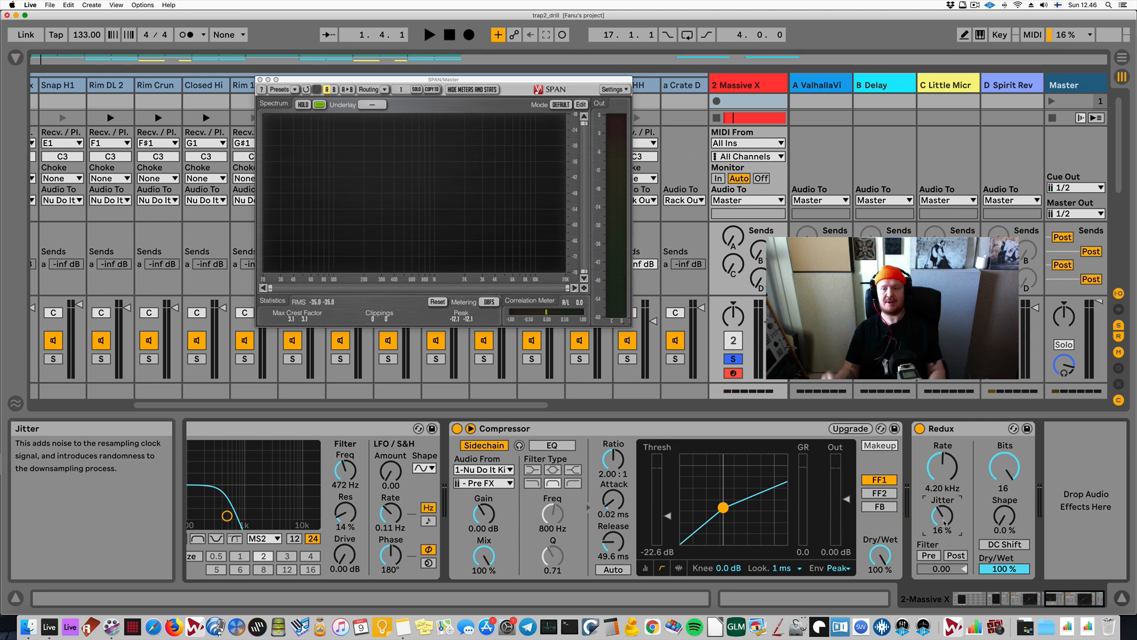
{"action": "key", "text": "space"}
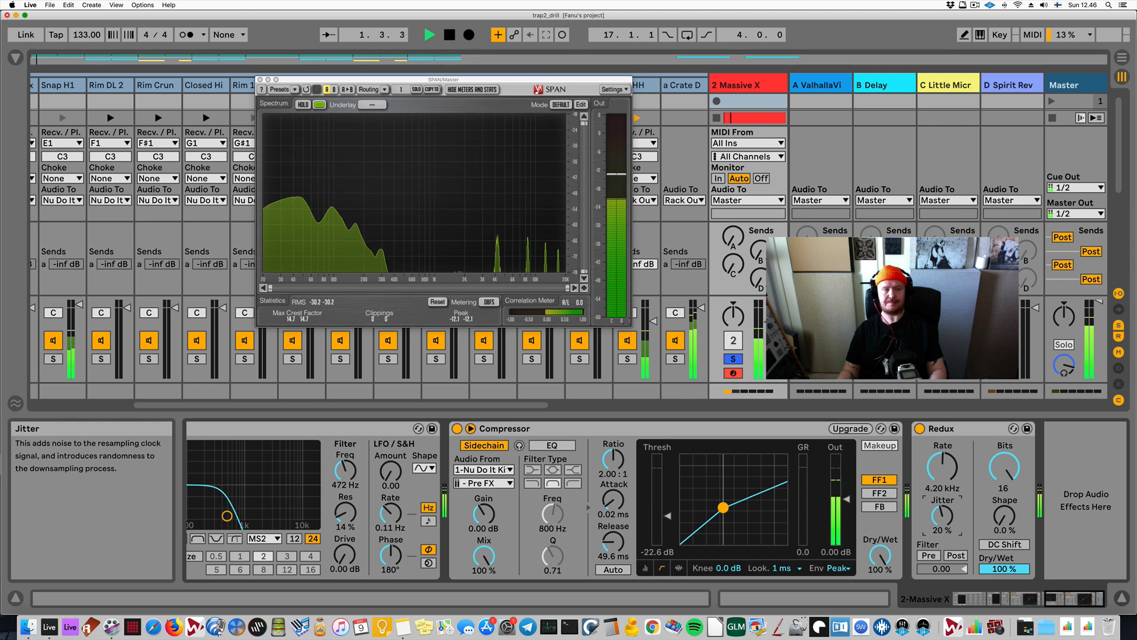
{"action": "left_click_drag", "start_coordinate": [944, 523], "coordinate": [944, 506]}
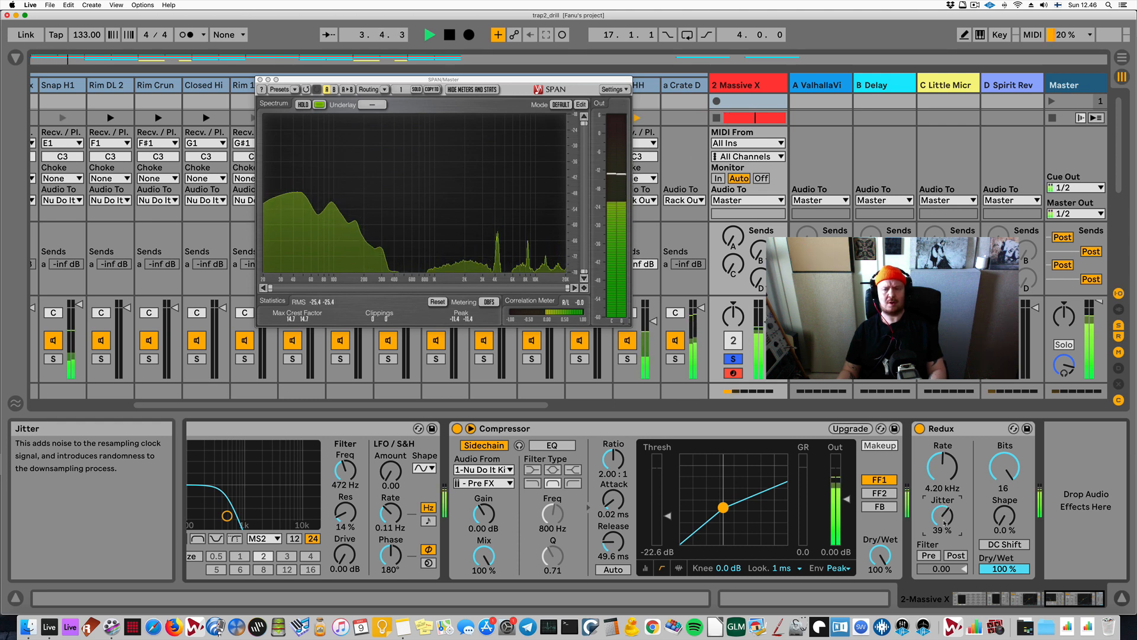
{"action": "key", "text": "space"}
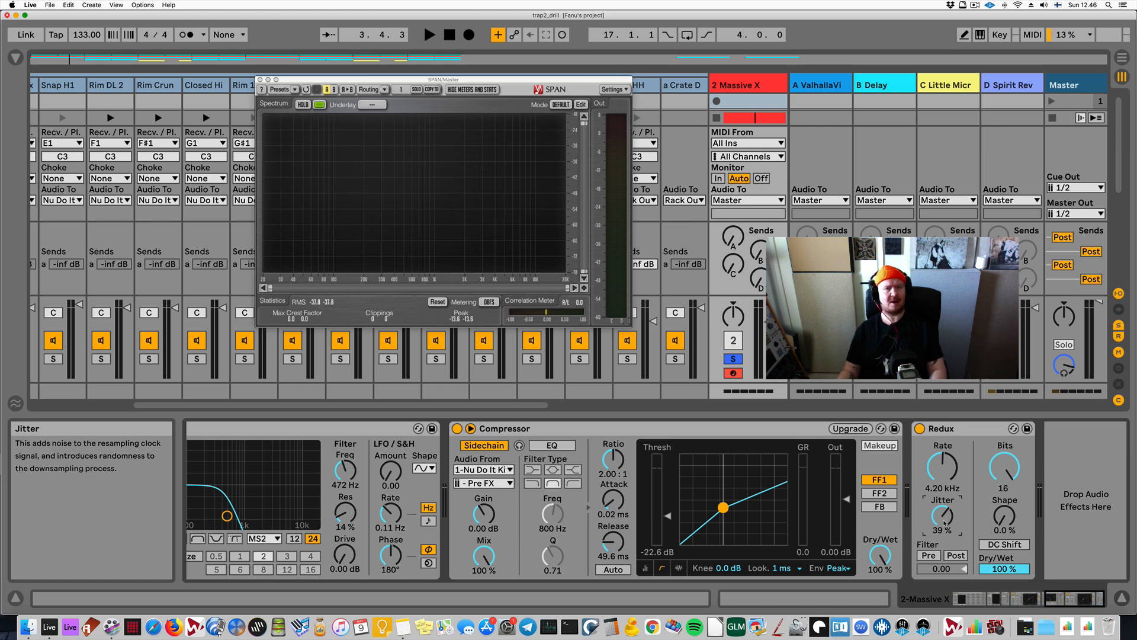
- Play Massive X while toggling Redux off and on to compare the bass with and without the jittered downsampling
{"action": "key", "text": "space"}
{"action": "left_click", "coordinate": [920, 428]}
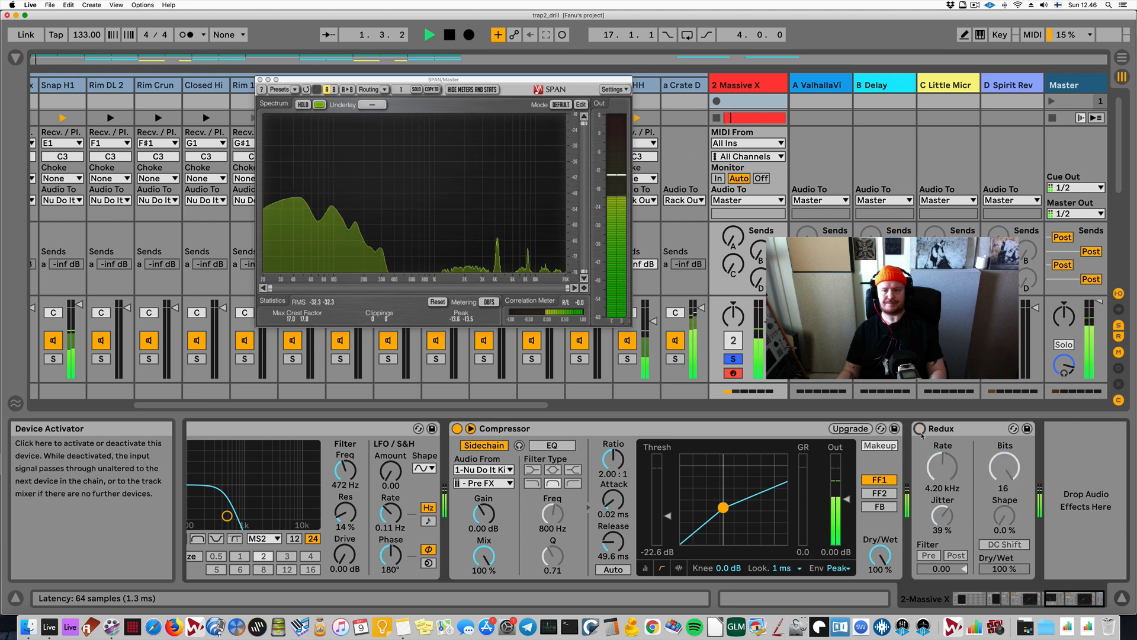
{"action": "left_click", "coordinate": [920, 428]}
{"action": "key", "text": "space"}
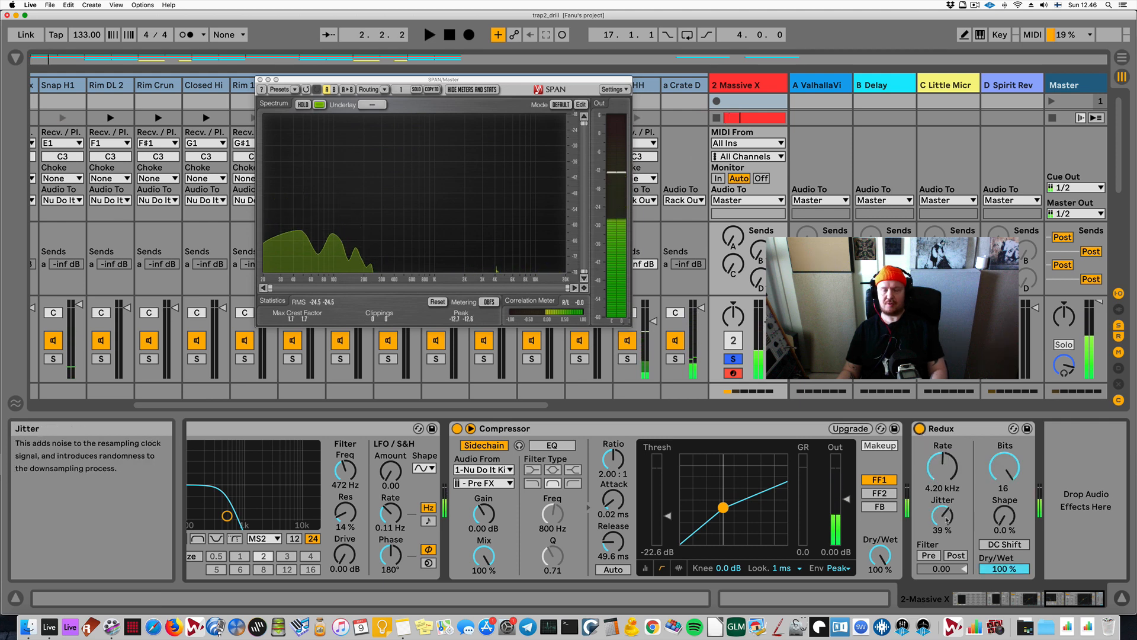
- Lower the Redux's Rate to 2.70 kHz, raise it to 3.03 kHz, and examine the high-frequency peaks in SPAN during playback
{"action": "key", "text": "space"}
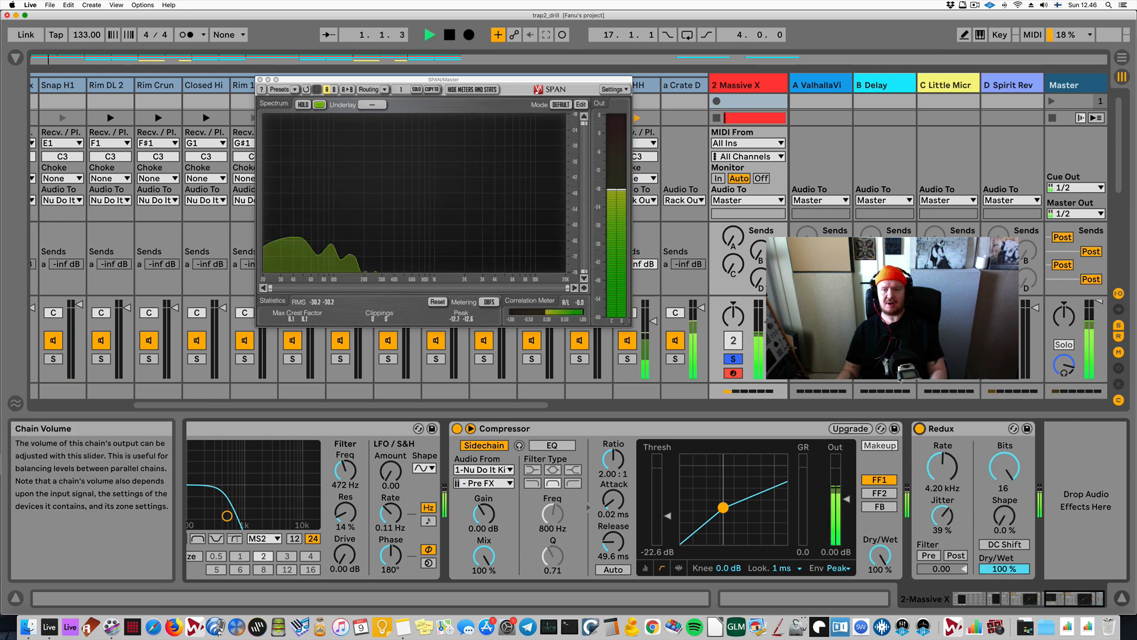
{"action": "left_click_drag", "start_coordinate": [948, 461], "coordinate": [948, 481]}
{"action": "key", "text": "space"}
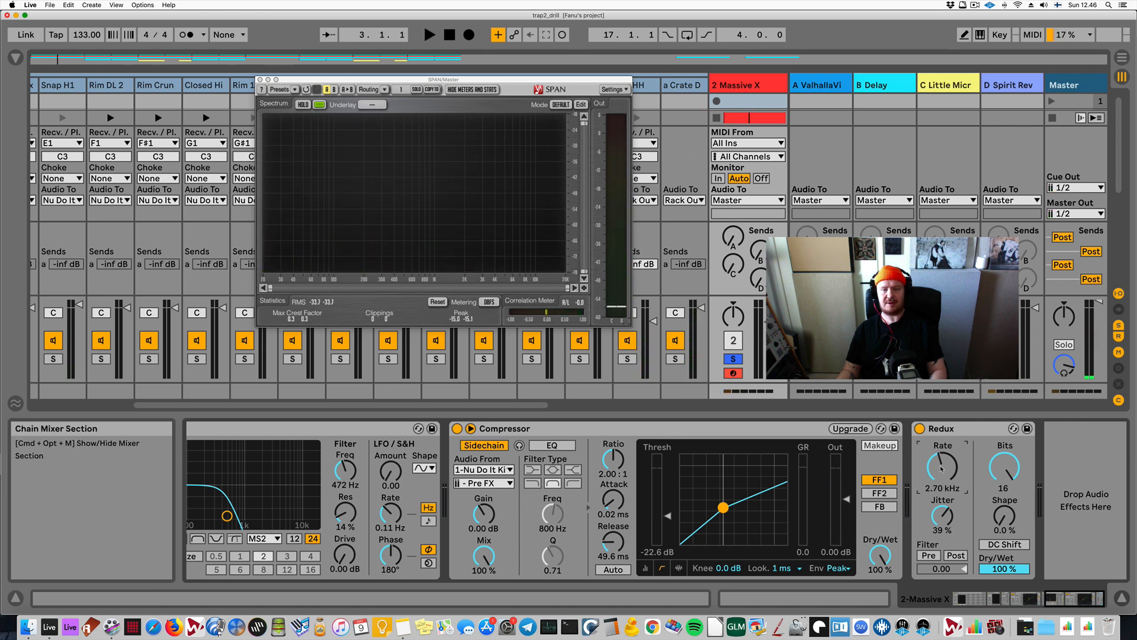
{"action": "key", "text": "space"}
{"action": "mouse_move", "coordinate": [942, 467]}
{"action": "left_mouse_down"}
{"action": "mouse_move", "coordinate": [943, 425]}
{"action": "mouse_move", "coordinate": [942, 459]}
{"action": "left_mouse_up"}
{"action": "key", "text": "space"}
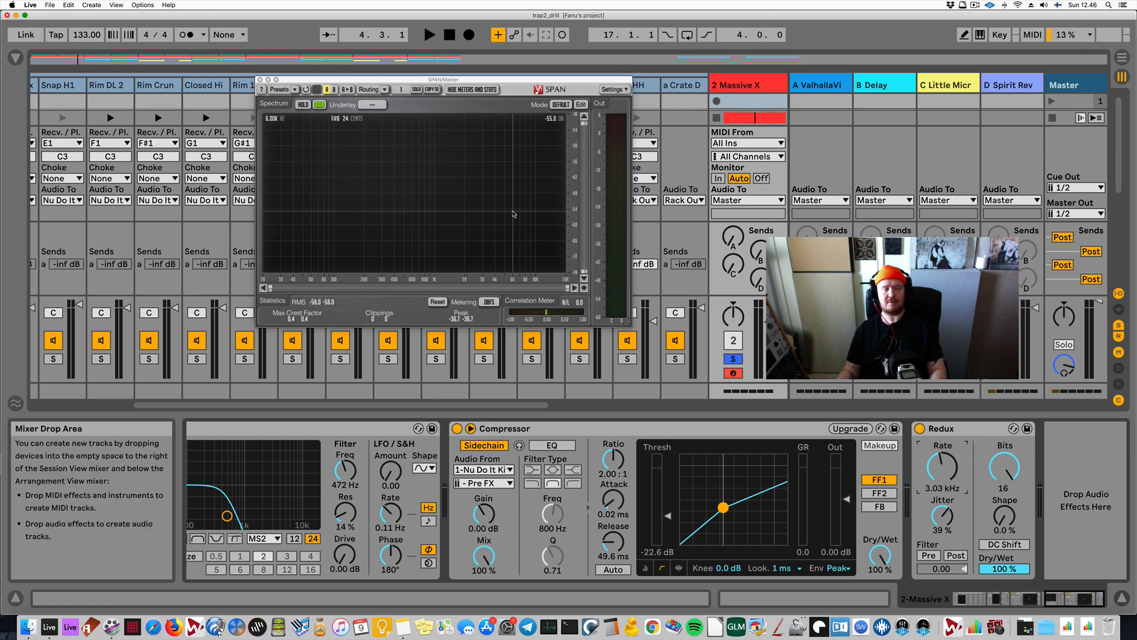
{"action": "key", "text": "space"}
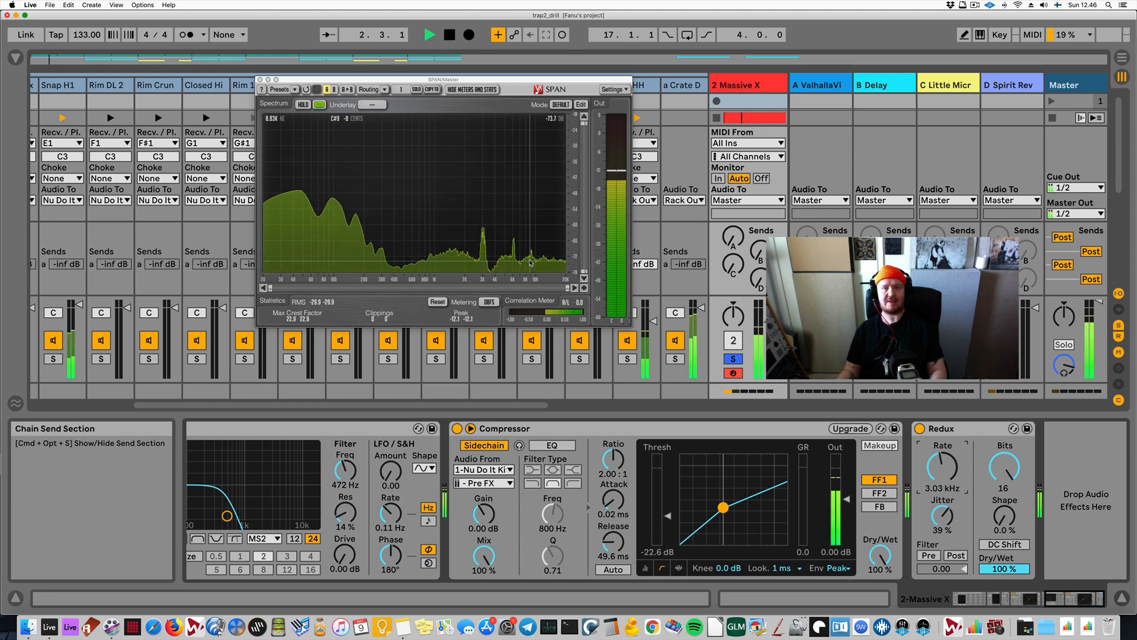
{"action": "key", "text": "space"}
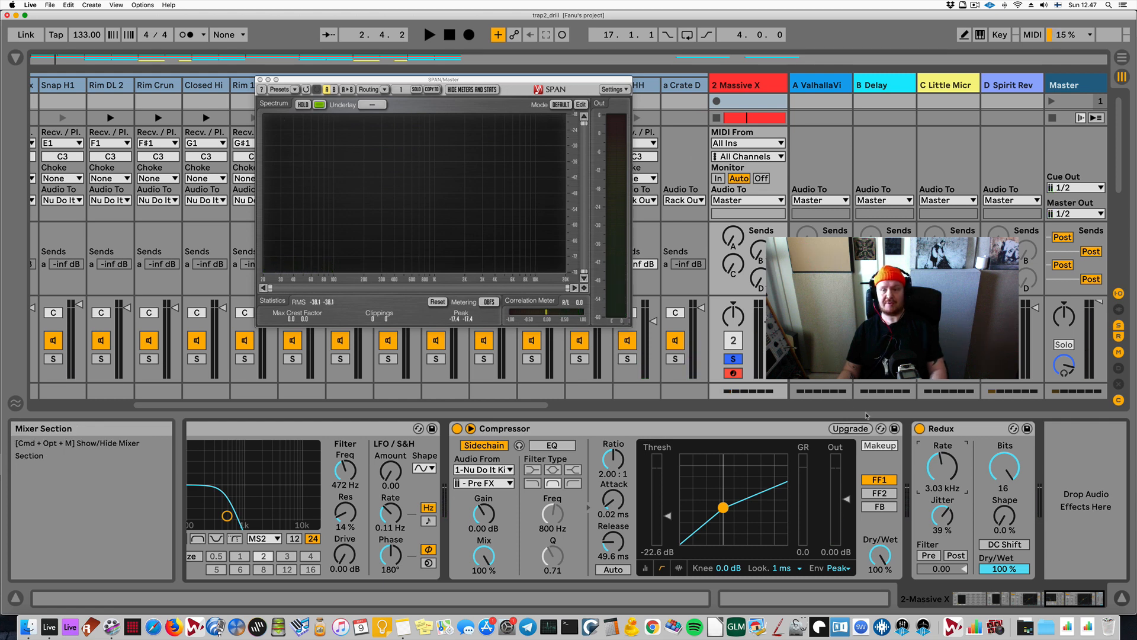
- Reset the Redux's Jitter to 0.0 % and lower its Rate to 1.74 kHz while Massive X plays
{"action": "key", "text": "space"}
{"action": "left_click_drag", "start_coordinate": [942, 467], "coordinate": [936, 552]}
{"action": "left_click", "coordinate": [942, 468]}
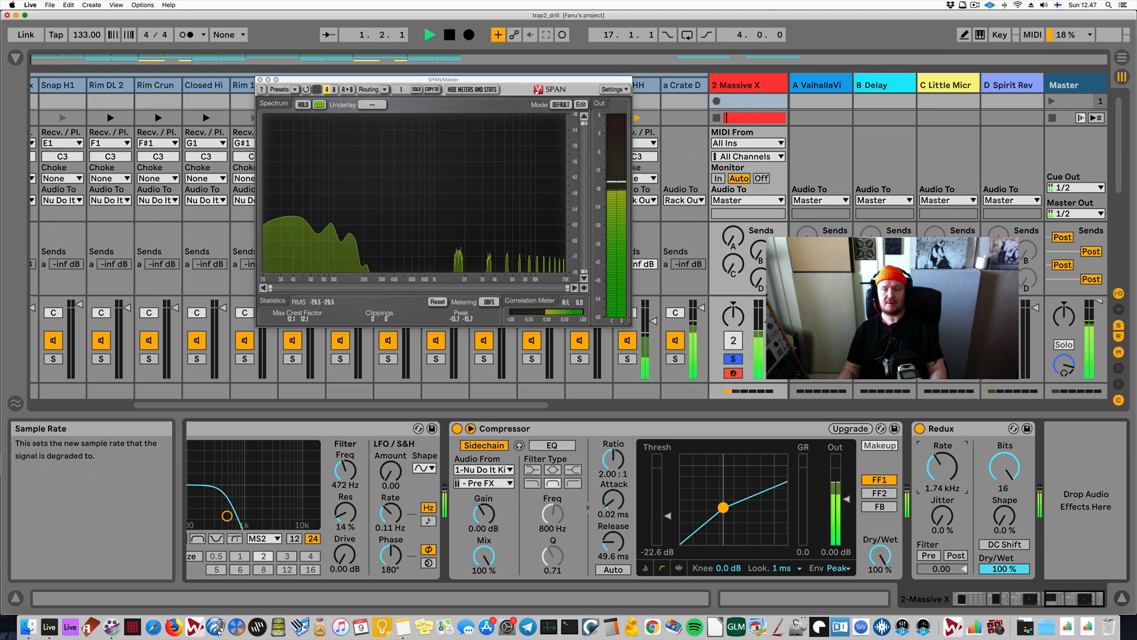
{"action": "key", "text": "space"}
- Lower the Redux's Rate to 1.49 kHz during playback of Massive X and watch the spectrum in SPAN
{"action": "left_click_drag", "start_coordinate": [956, 509], "coordinate": [942, 531]}
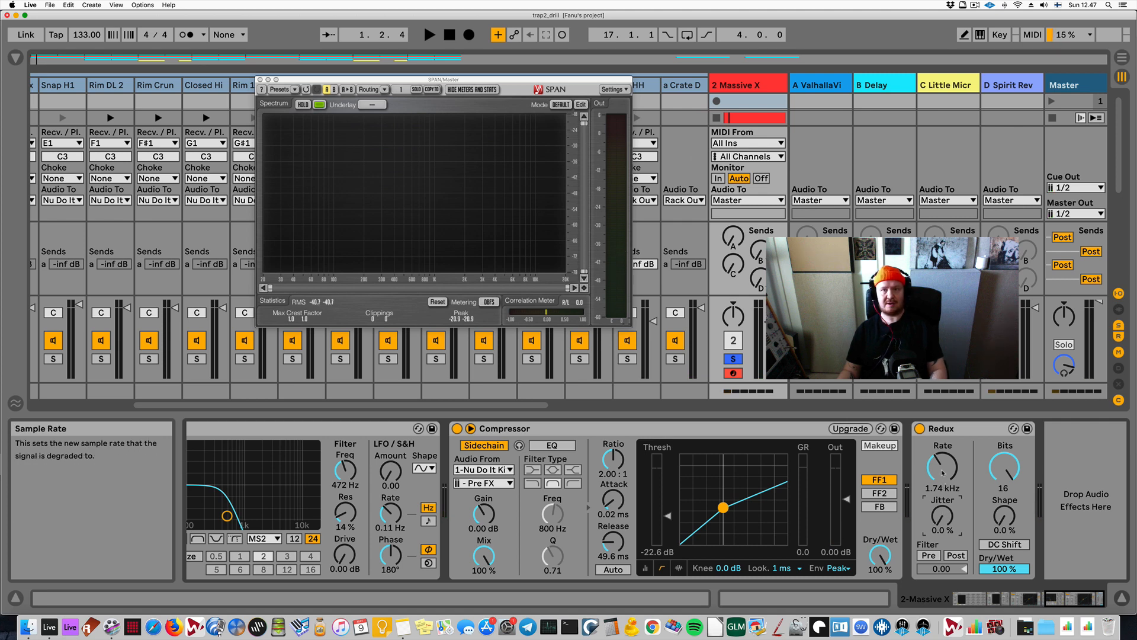
{"action": "key", "text": "space"}
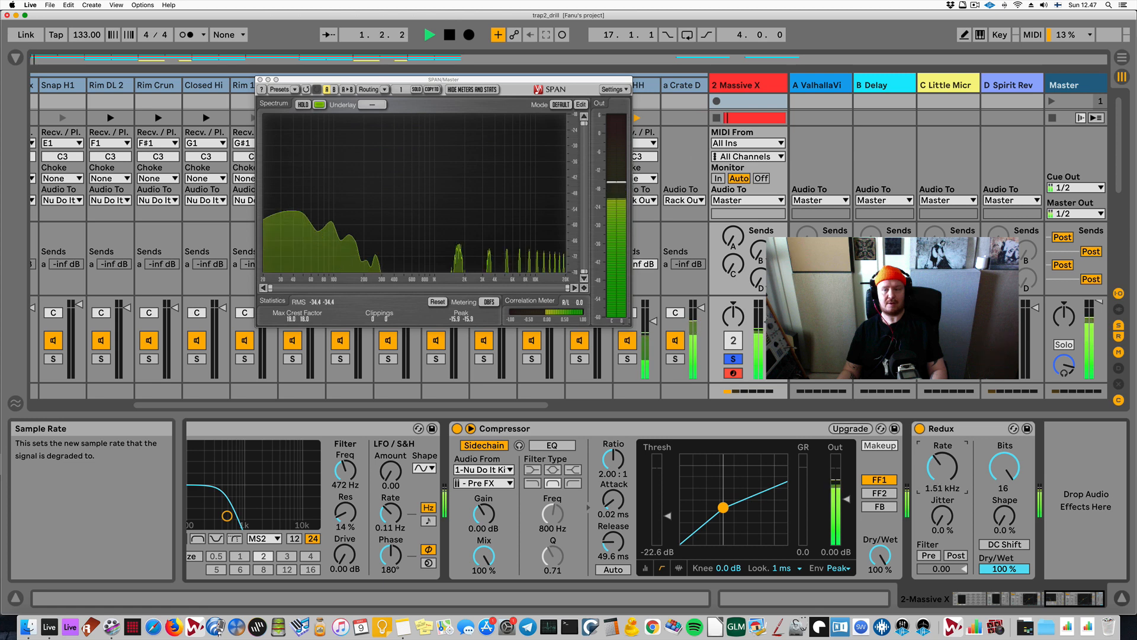
{"action": "left_click_drag", "start_coordinate": [943, 472], "coordinate": [942, 476]}
{"action": "key", "text": "space"}
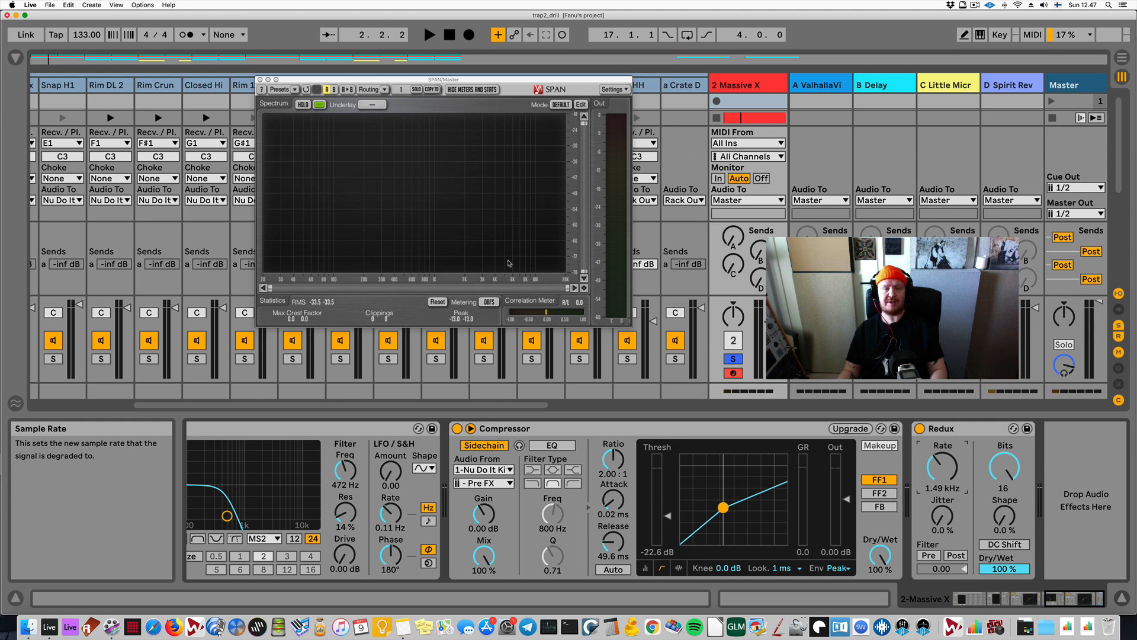
- Enable Redux's Pre and Post filters and raise the post-filter octave to 1.06, listening to Massive X
{"action": "key", "text": "space"}
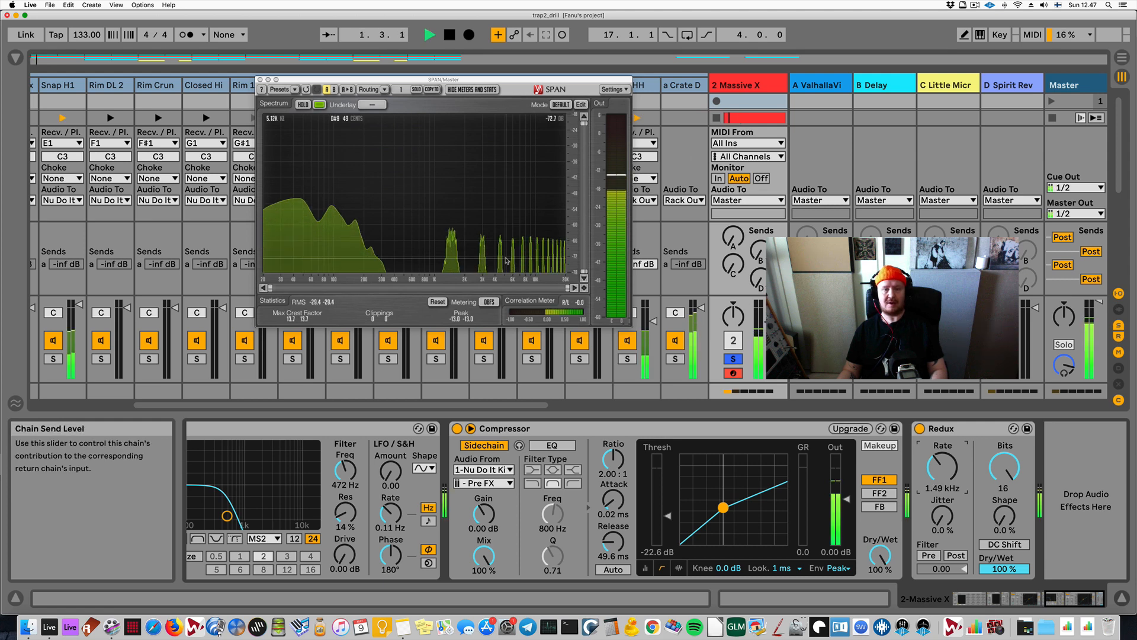
{"action": "key", "text": "space"}
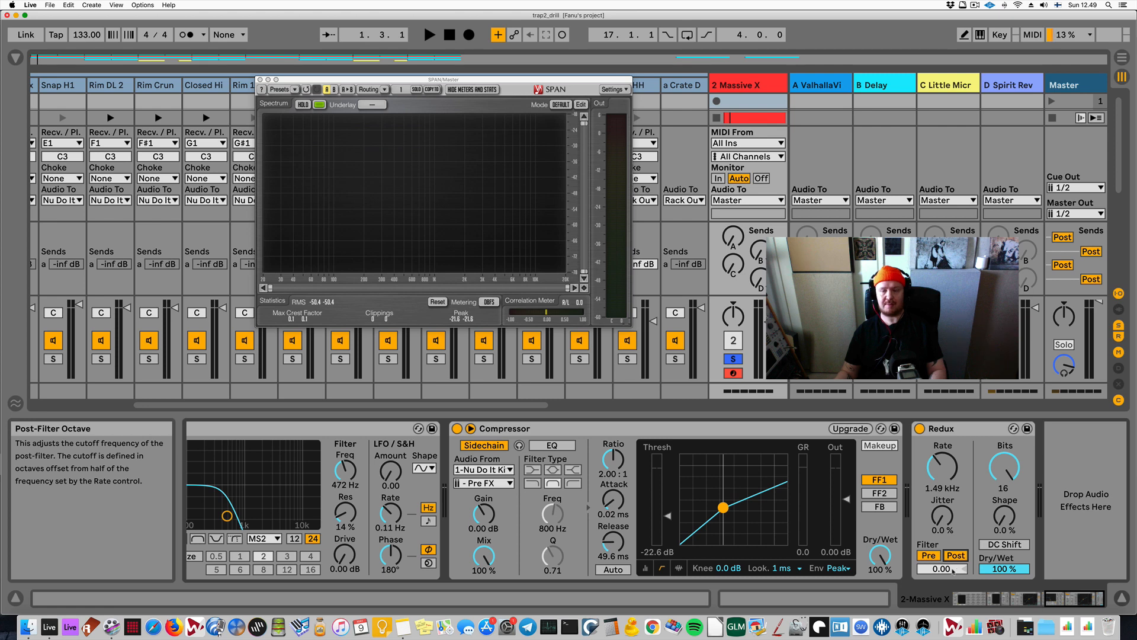
{"action": "key", "text": "space"}
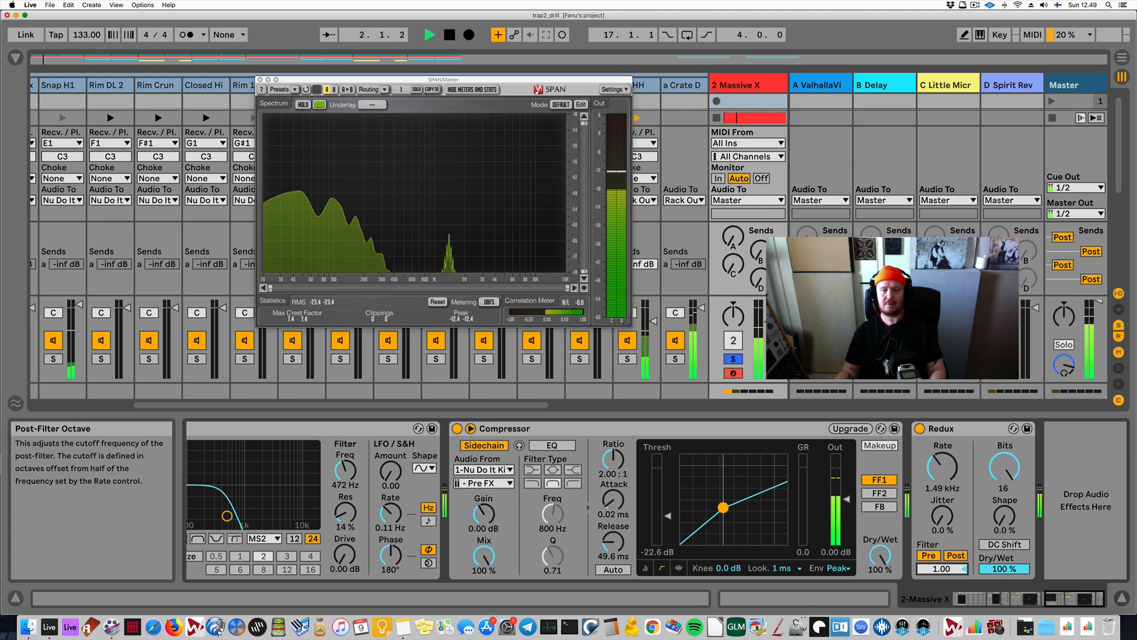
{"action": "key", "text": "space"}
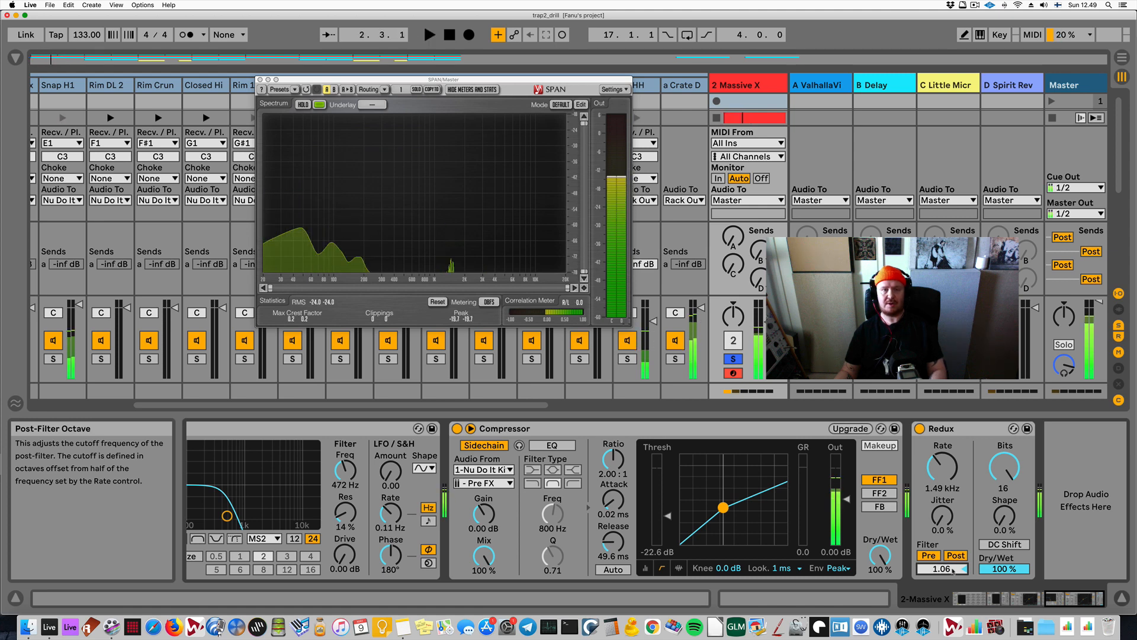
- Switch Redux off and back on, and play Massive X through the filtered downsampling
{"action": "left_click", "coordinate": [919, 428]}
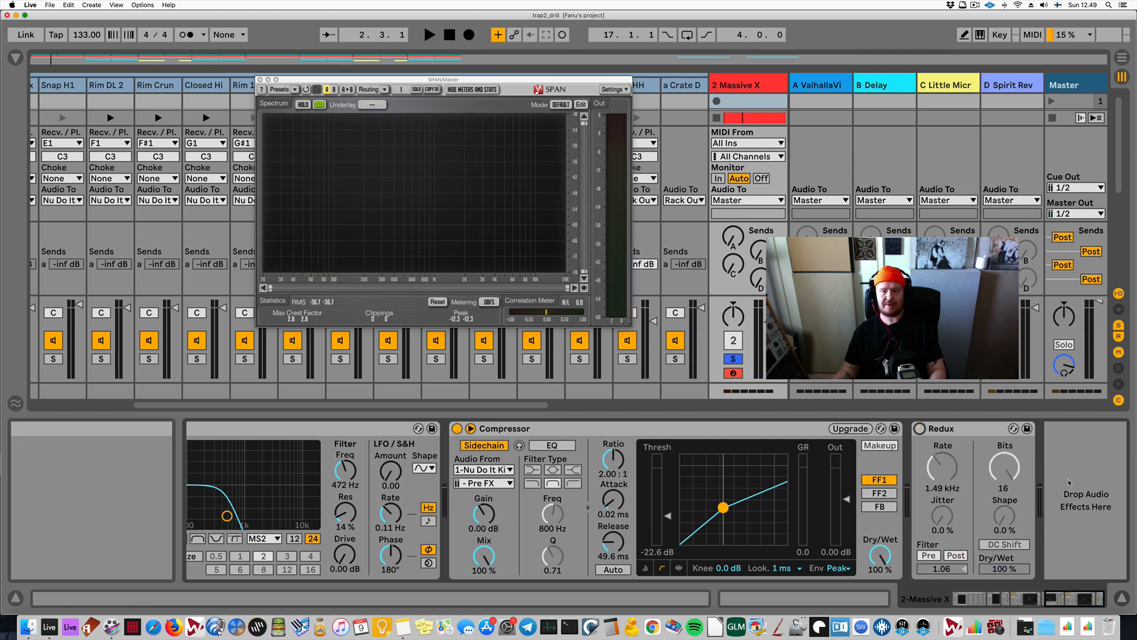
{"action": "left_click", "coordinate": [920, 428]}
{"action": "key", "text": "space"}
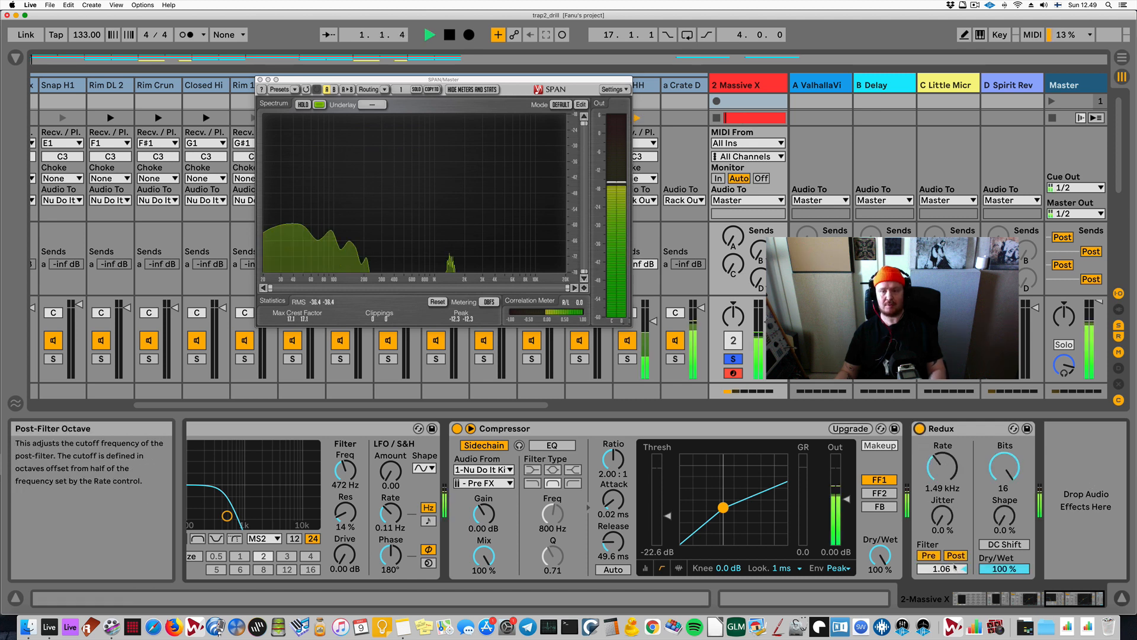
- Raise Redux's post-filter octave to 2.38 during playback and return its Jitter to 0.0 %
{"action": "left_click_drag", "start_coordinate": [942, 569], "coordinate": [942, 564]}
{"action": "key", "text": "space"}
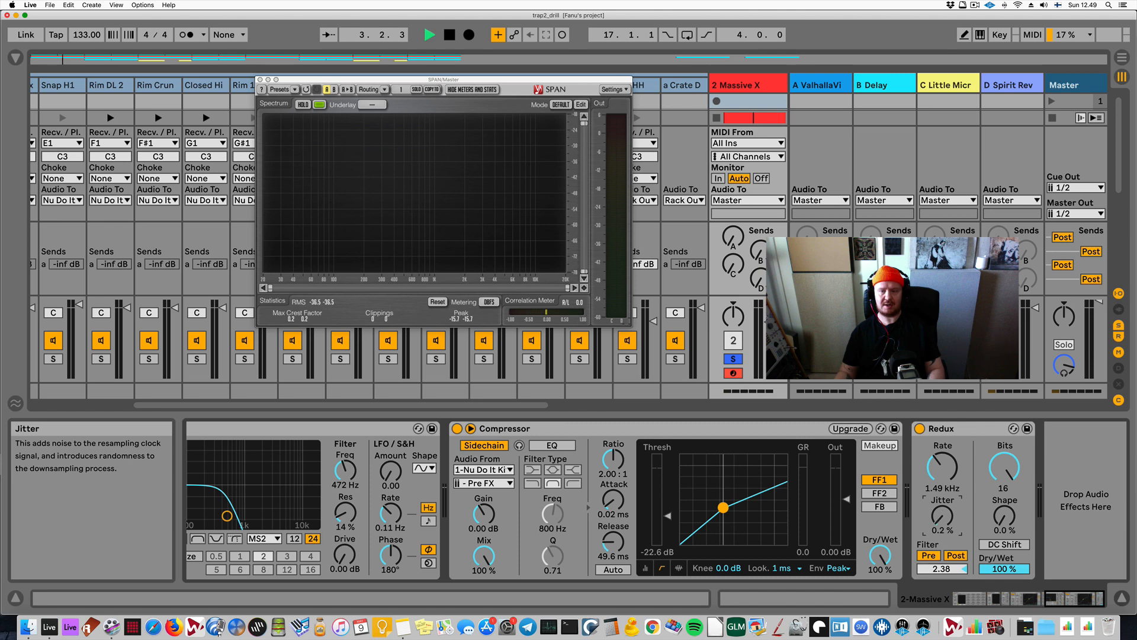
{"action": "mouse_move", "coordinate": [941, 516]}
{"action": "left_mouse_down"}
{"action": "mouse_move", "coordinate": [942, 502]}
{"action": "mouse_move", "coordinate": [942, 517]}
{"action": "left_mouse_up"}
{"action": "key", "text": "space"}
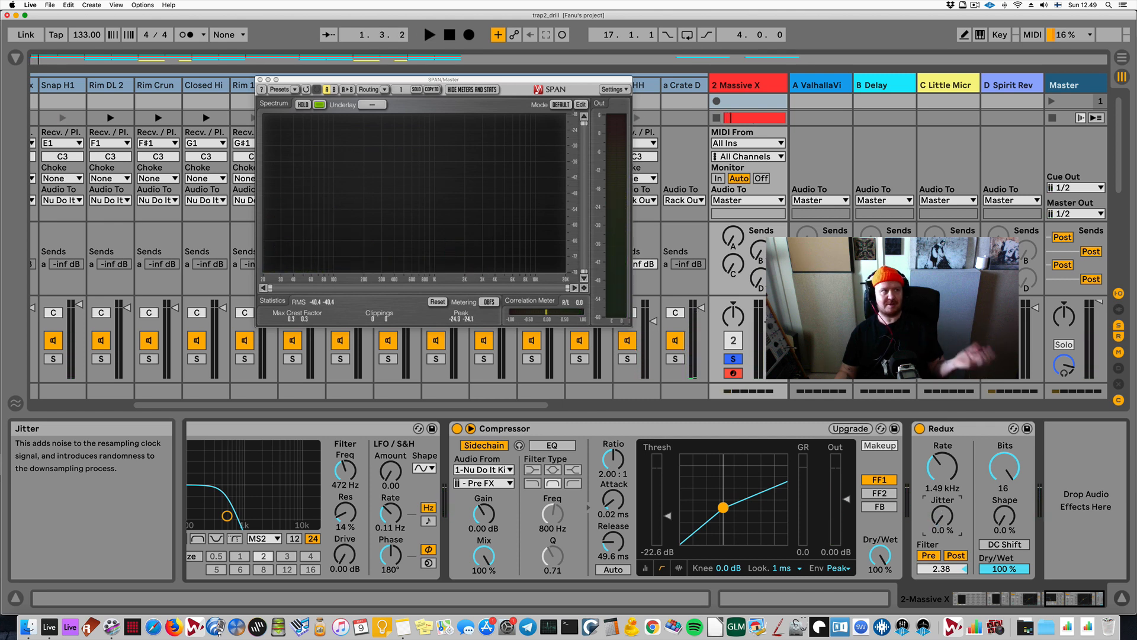
- Raise Redux's Rate to 4.65 kHz during playback of Massive X, and disable the Pre and Post filters
{"action": "key", "text": "space"}
{"action": "left_click_drag", "start_coordinate": [945, 478], "coordinate": [944, 457]}
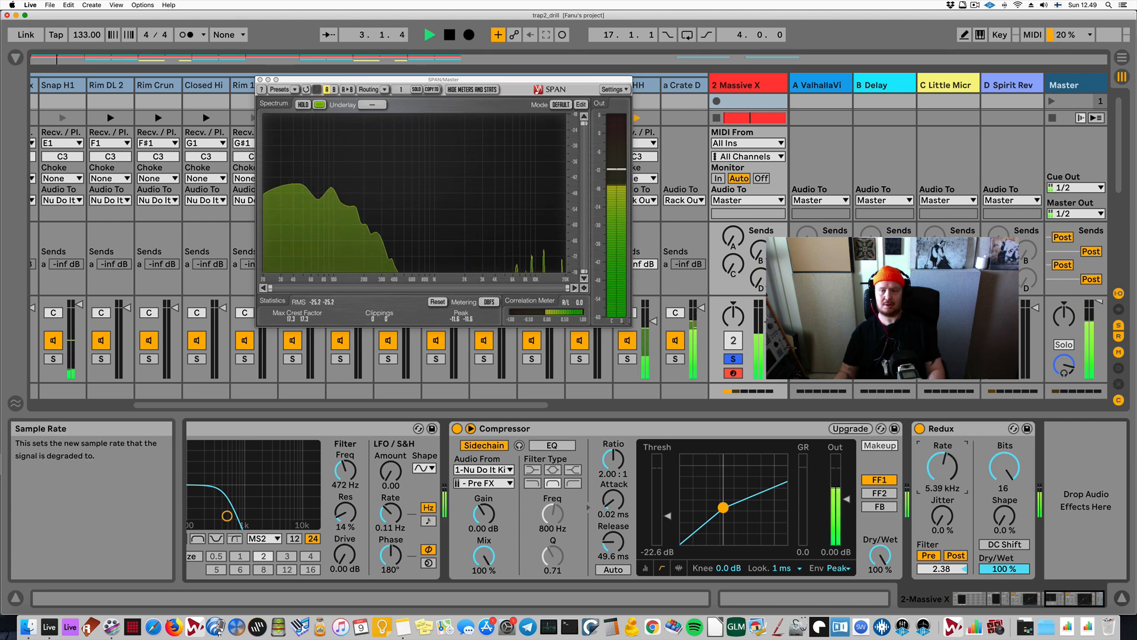
{"action": "key", "text": "space"}
{"action": "left_click", "coordinate": [930, 556]}
{"action": "left_click", "coordinate": [955, 556]}
- Lower Redux's Rate to 1.31 kHz while Massive X plays unfiltered
{"action": "key", "text": "space"}
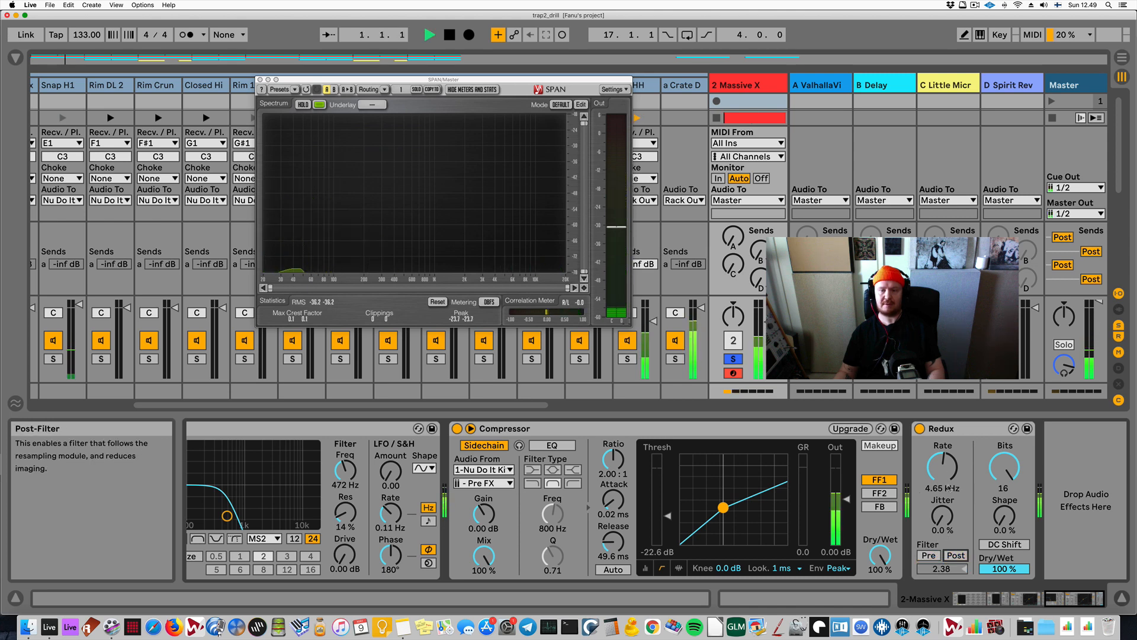
{"action": "left_click_drag", "start_coordinate": [946, 462], "coordinate": [947, 476]}
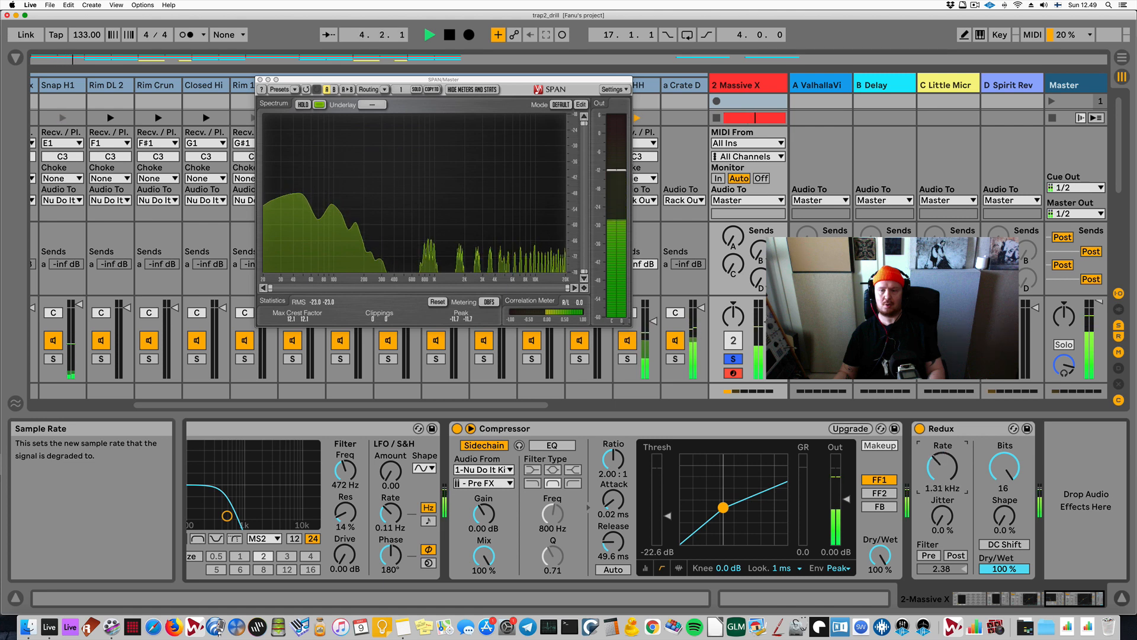
{"action": "key", "text": "space"}
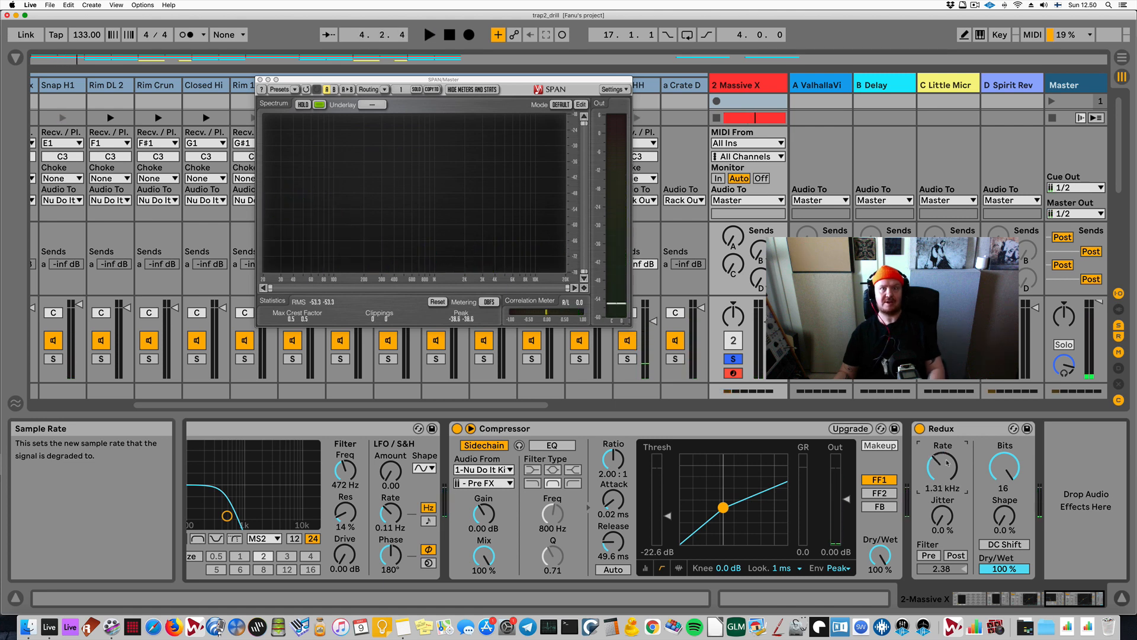
- Raise Redux's Rate in stages to 1.51, 1.74 and 2.86 kHz, auditioning Massive X at each setting
{"action": "key", "text": "space"}
{"action": "key", "text": "space"}
{"action": "left_click_drag", "start_coordinate": [946, 463], "coordinate": [946, 461]}
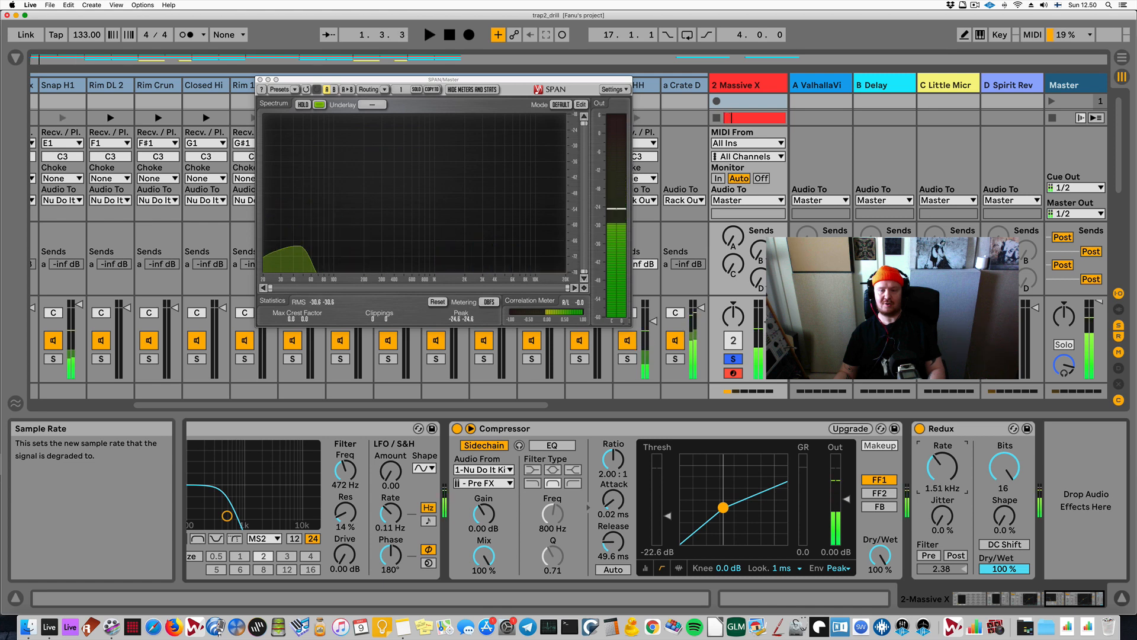
{"action": "key", "text": "Up"}
{"action": "key", "text": "space"}
{"action": "key", "text": "space"}
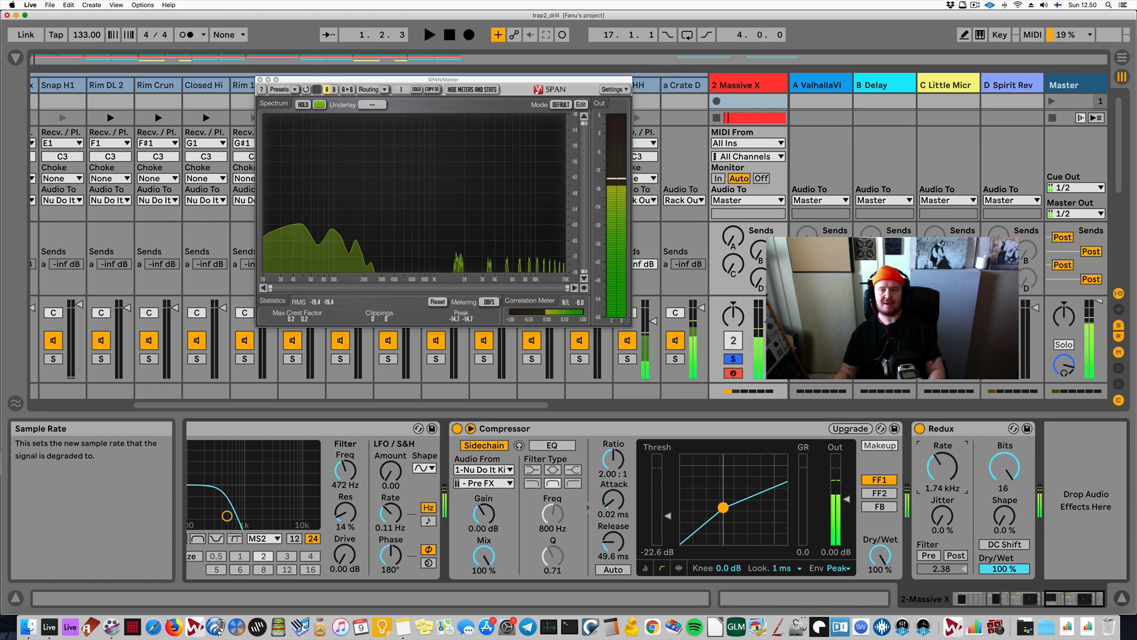
{"action": "left_click_drag", "start_coordinate": [942, 466], "coordinate": [942, 467]}
{"action": "key", "text": "space"}
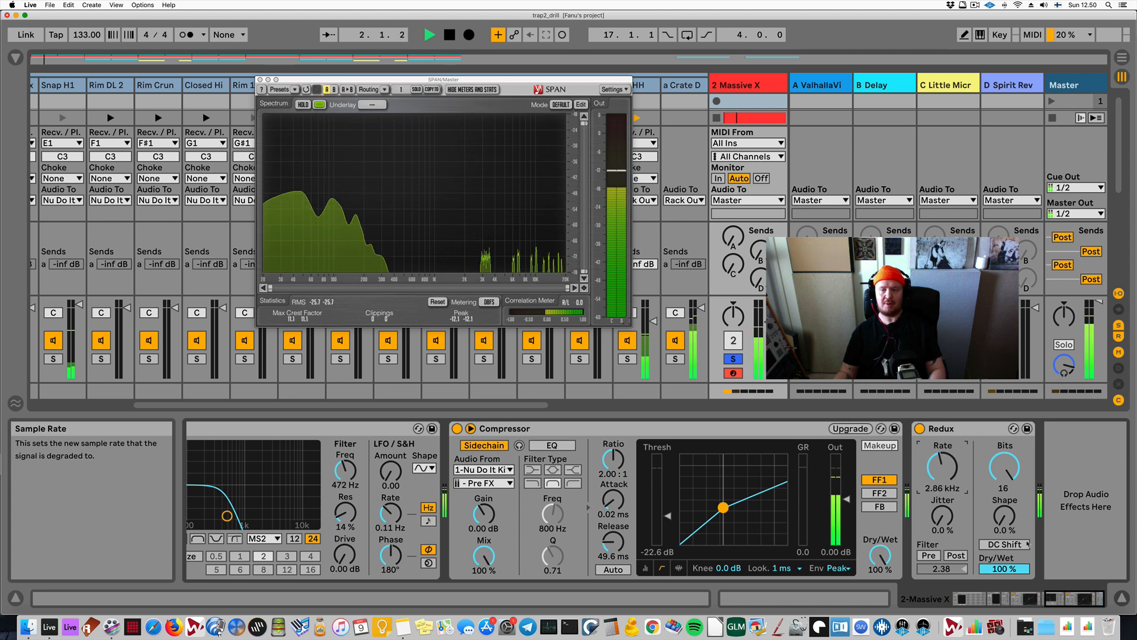
{"action": "key", "text": "space"}
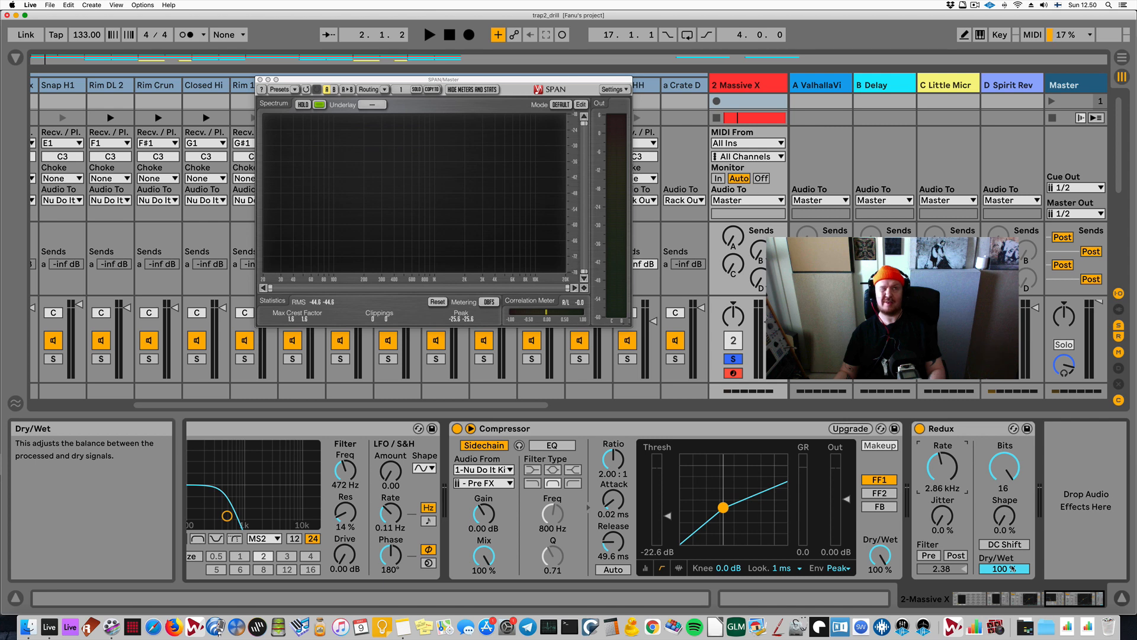
- Lower Redux's Dry/Wet to 17 % while Massive X plays
{"action": "key", "text": "space"}
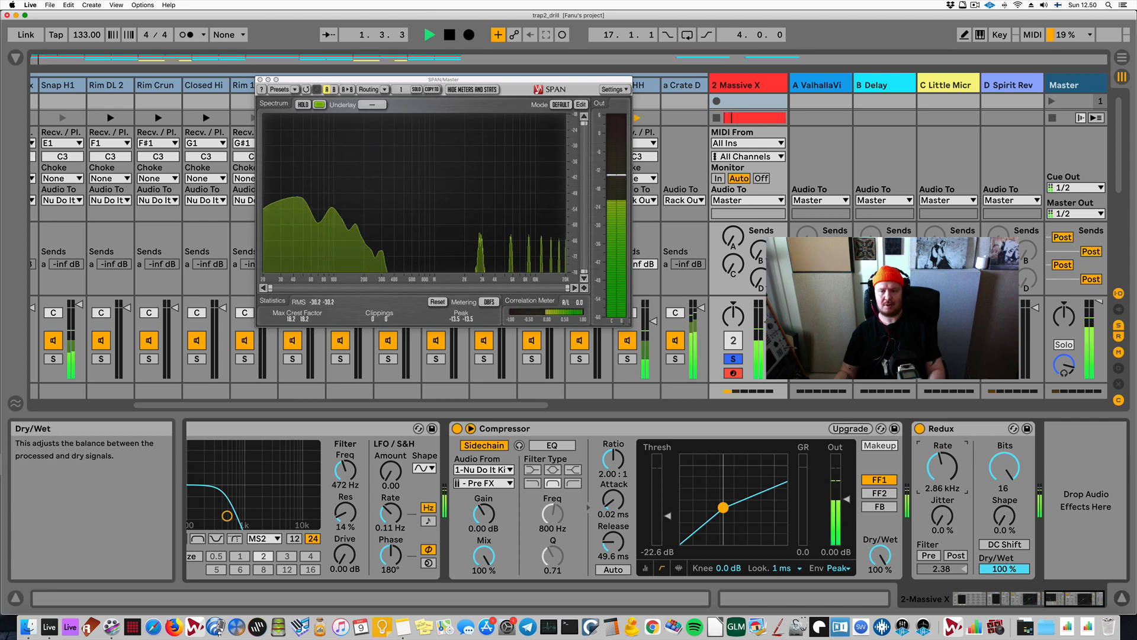
{"action": "left_click_drag", "start_coordinate": [1005, 568], "coordinate": [1005, 610]}
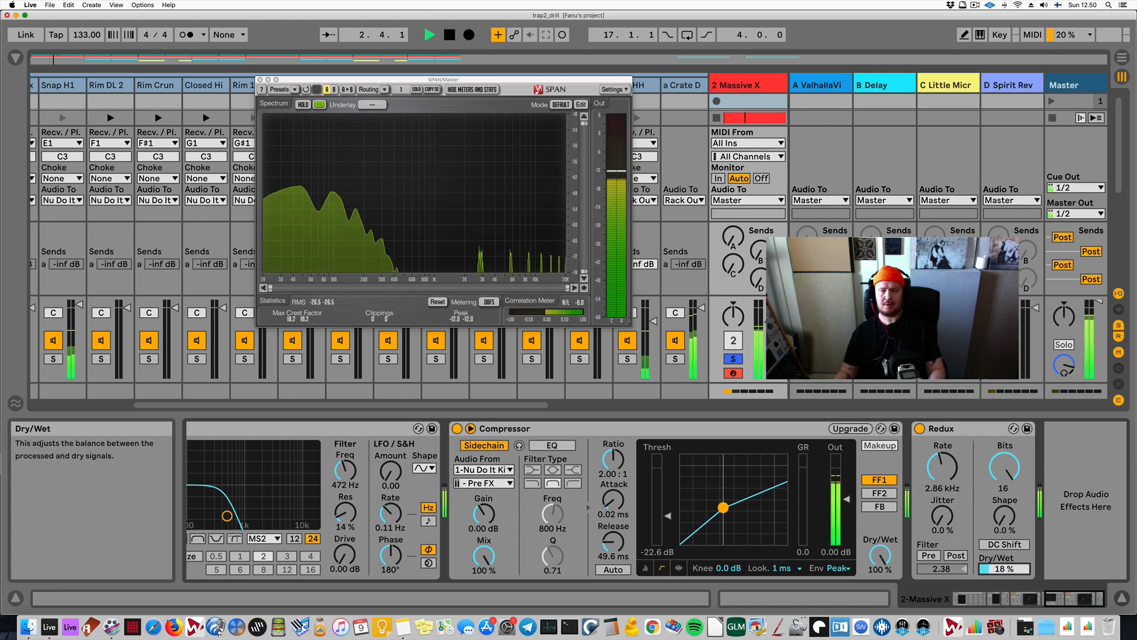
{"action": "key", "text": "space"}
- Compare Massive X with Redux switched off and on at the low Dry/Wet mix
{"action": "left_click", "coordinate": [920, 429]}
{"action": "key", "text": "space"}
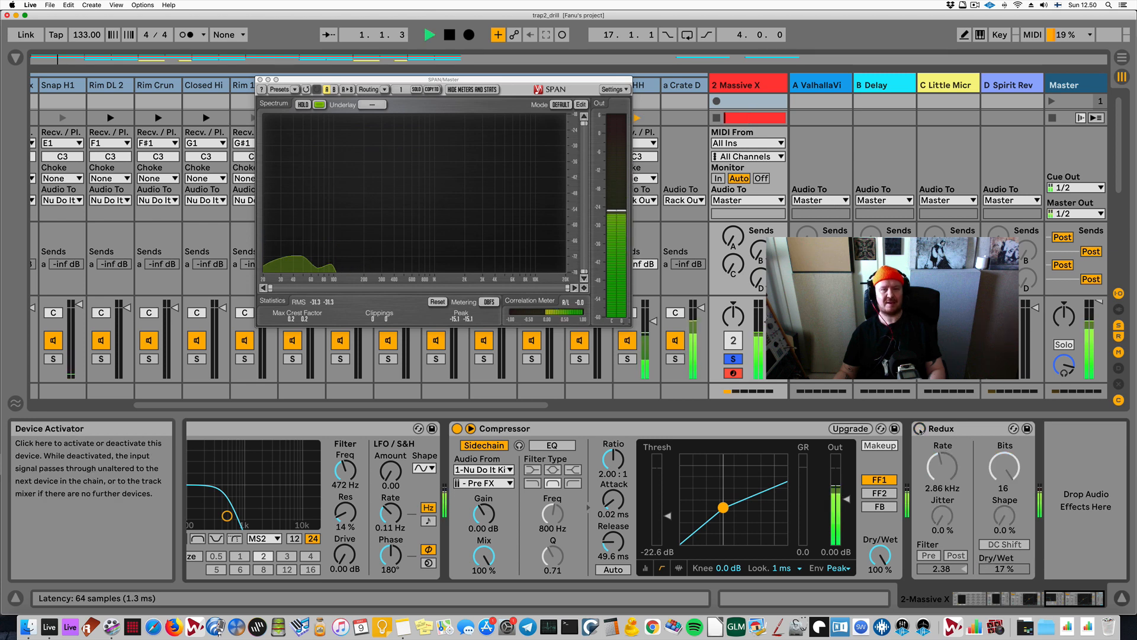
{"action": "left_click", "coordinate": [919, 428]}
{"action": "key", "text": "space"}
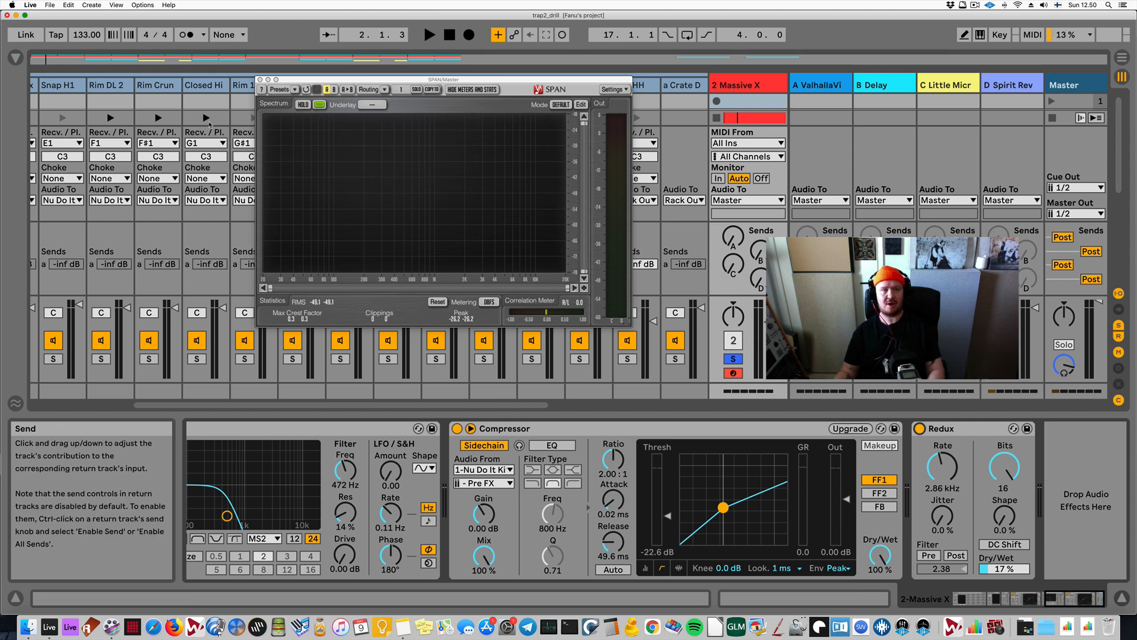
- Bring the instrument tracks beside Massive X into view and move the SPAN window off their headers
{"action": "scroll", "coordinate": [209, 124], "scroll_direction": "left", "scroll_amount": 1}
{"action": "scroll", "coordinate": [209, 124], "scroll_direction": "right", "scroll_amount": 5}
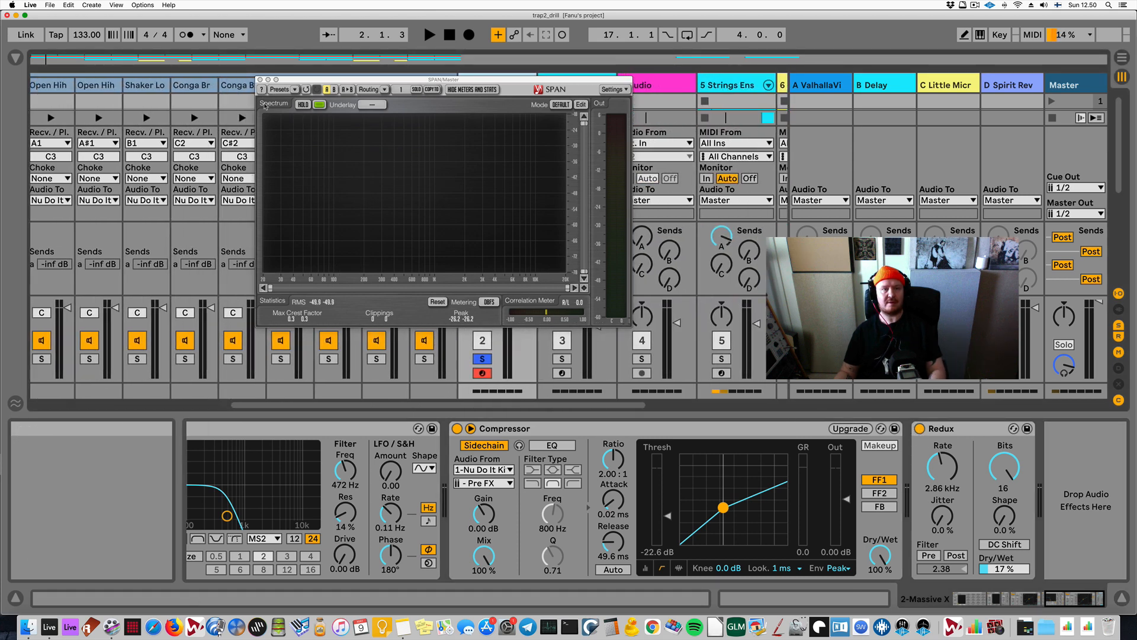
{"action": "left_click_drag", "start_coordinate": [443, 79], "coordinate": [515, 99]}
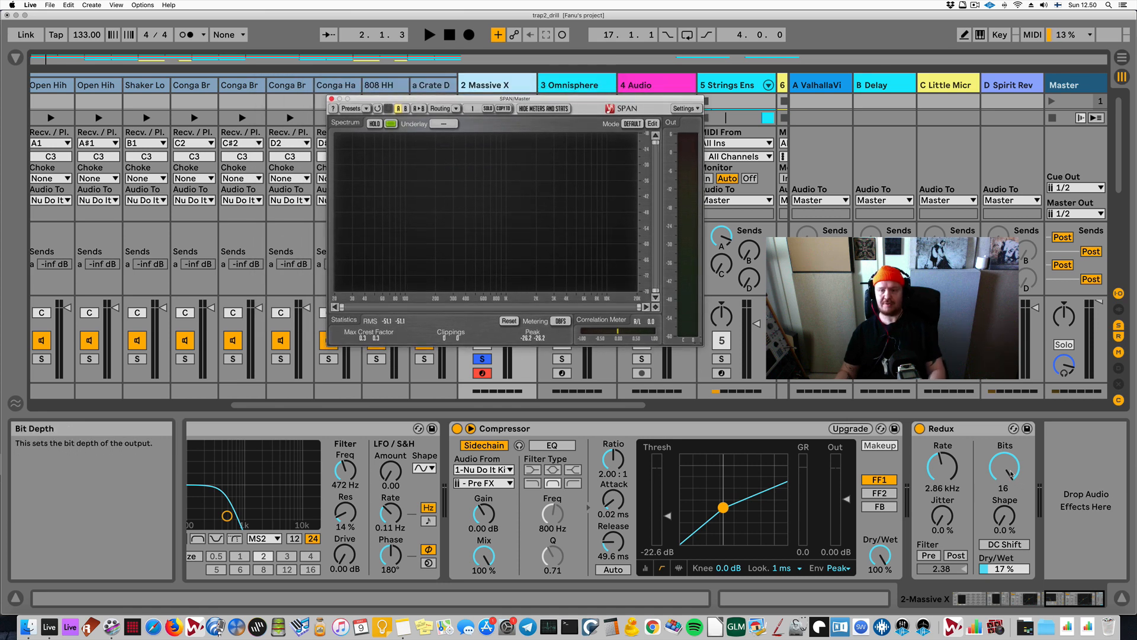
- Reduce Redux's Bits to 3 while Massive X plays
{"action": "left_click", "coordinate": [1011, 474]}
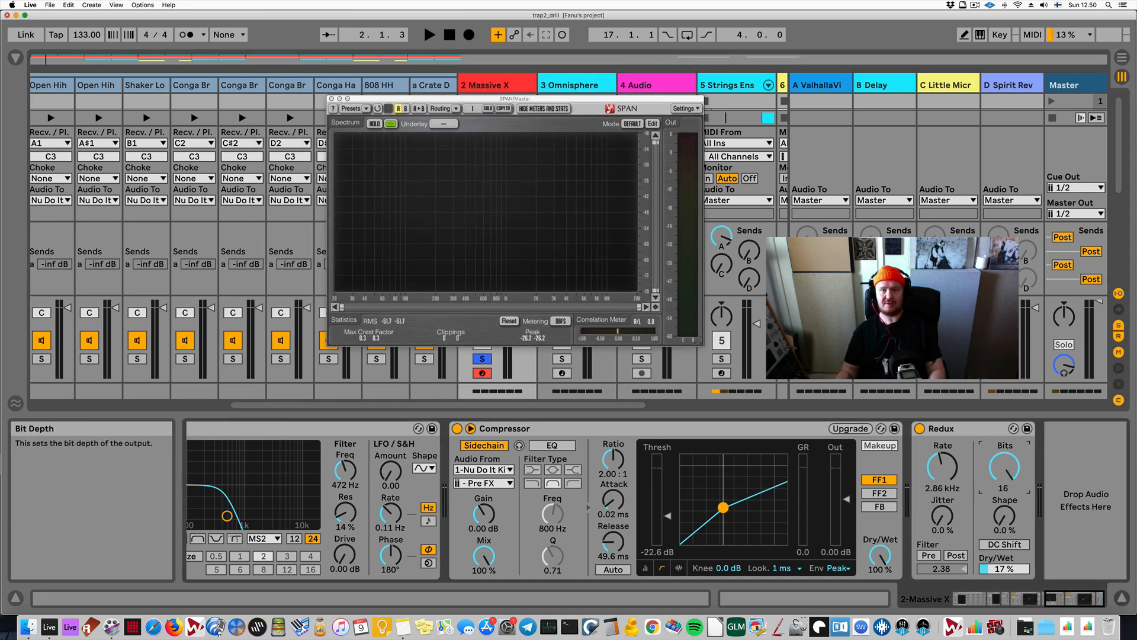
{"action": "key", "text": "space"}
{"action": "left_click_drag", "start_coordinate": [1011, 474], "coordinate": [1011, 509]}
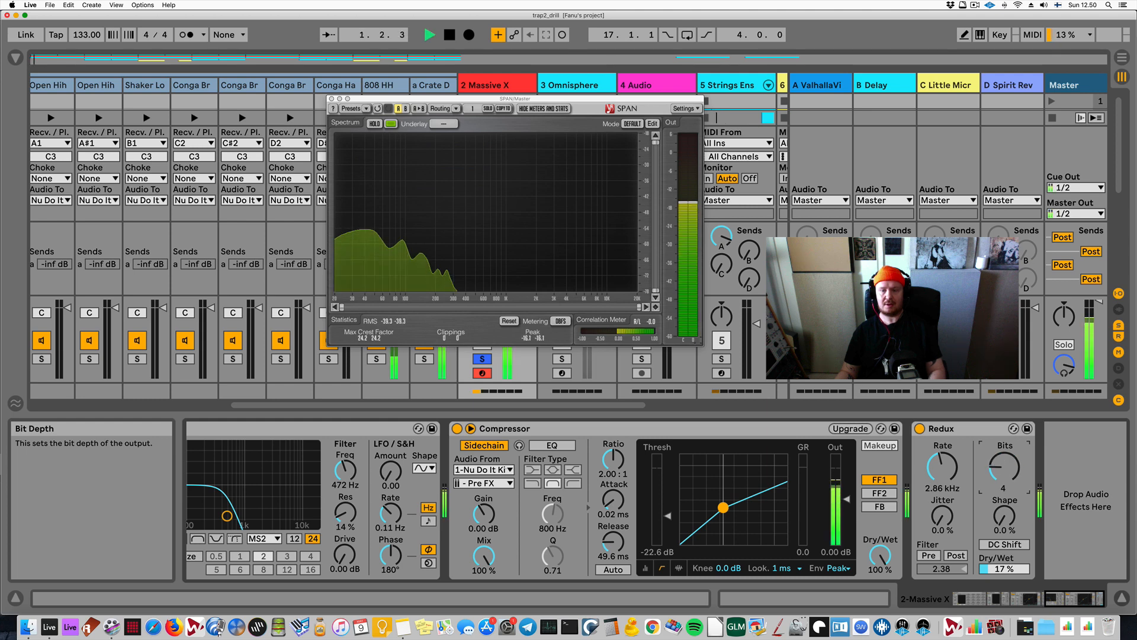
{"action": "key", "text": "space"}
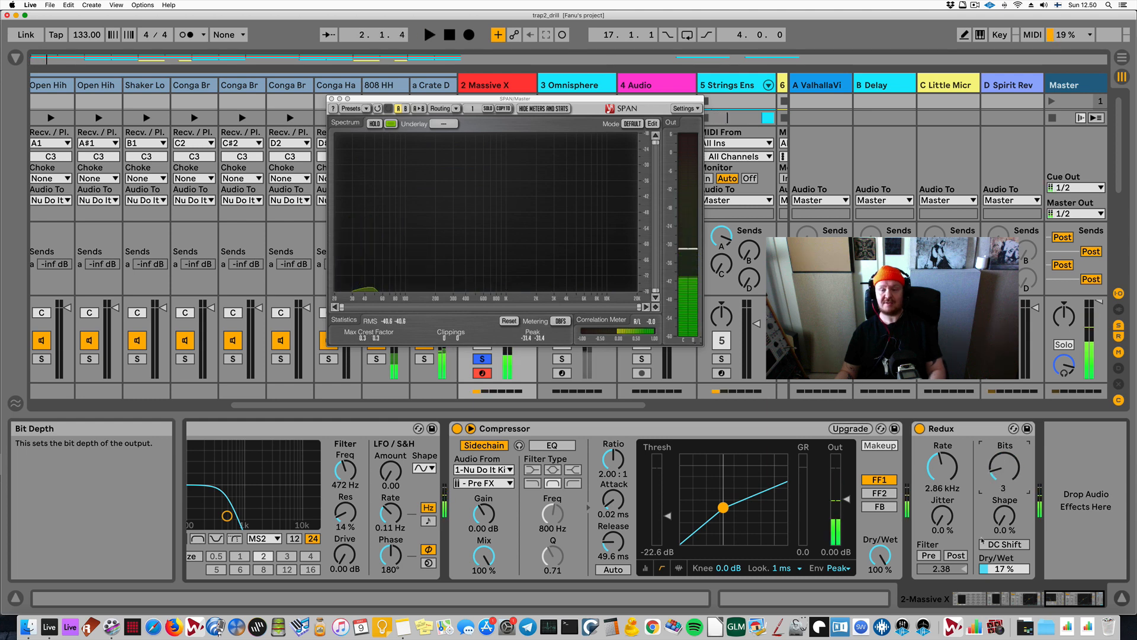
- Set Redux's Dry/Wet to 100 % and raise its Bits to 9, auditioning the fully processed bass
{"action": "left_click_drag", "start_coordinate": [996, 569], "coordinate": [996, 562]}
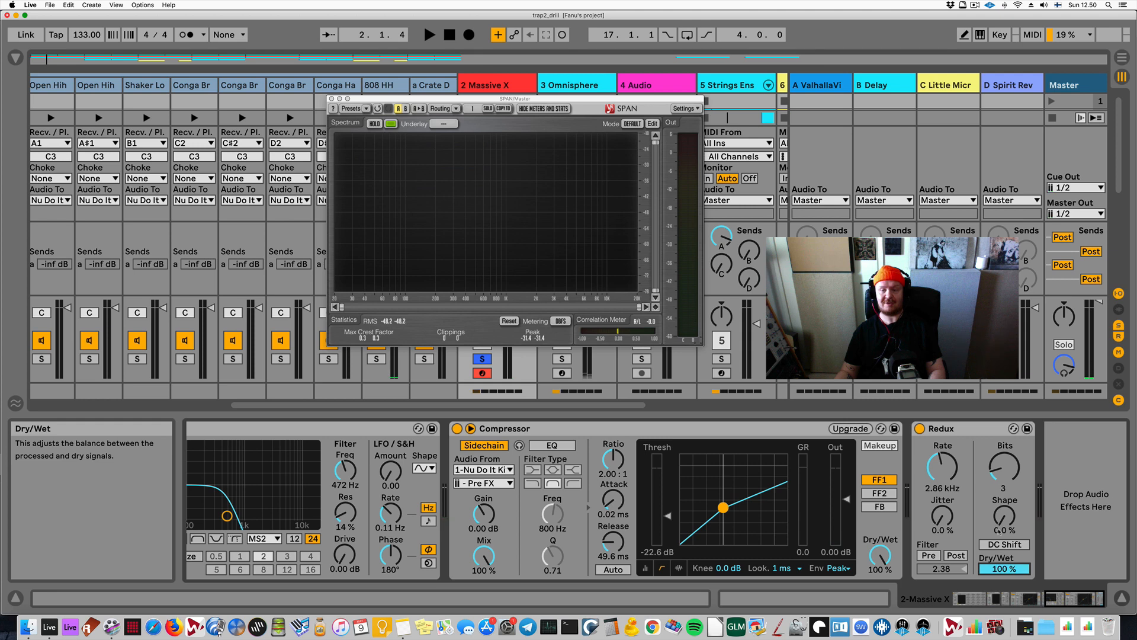
{"action": "mouse_move", "coordinate": [1004, 474]}
{"action": "left_mouse_down"}
{"action": "mouse_move", "coordinate": [1004, 462]}
{"action": "mouse_move", "coordinate": [998, 478]}
{"action": "left_mouse_up"}
{"action": "key", "text": "space"}
{"action": "key", "text": "space"}
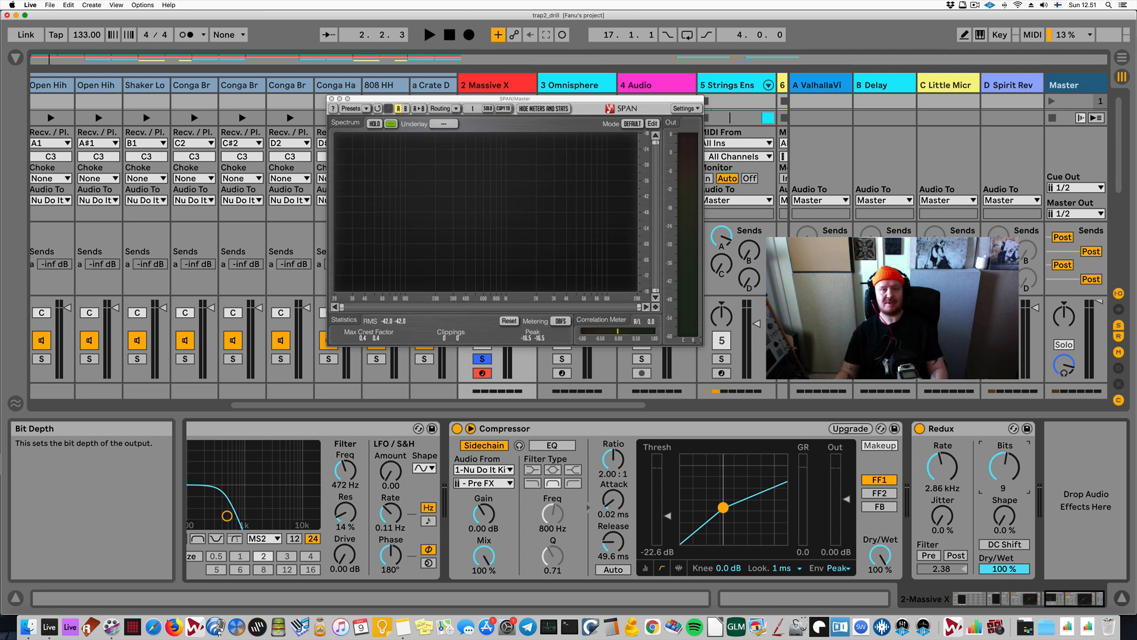
- Lower Redux's Bits to 4 during playback and compare Massive X with Redux off and on
{"action": "key", "text": "space"}
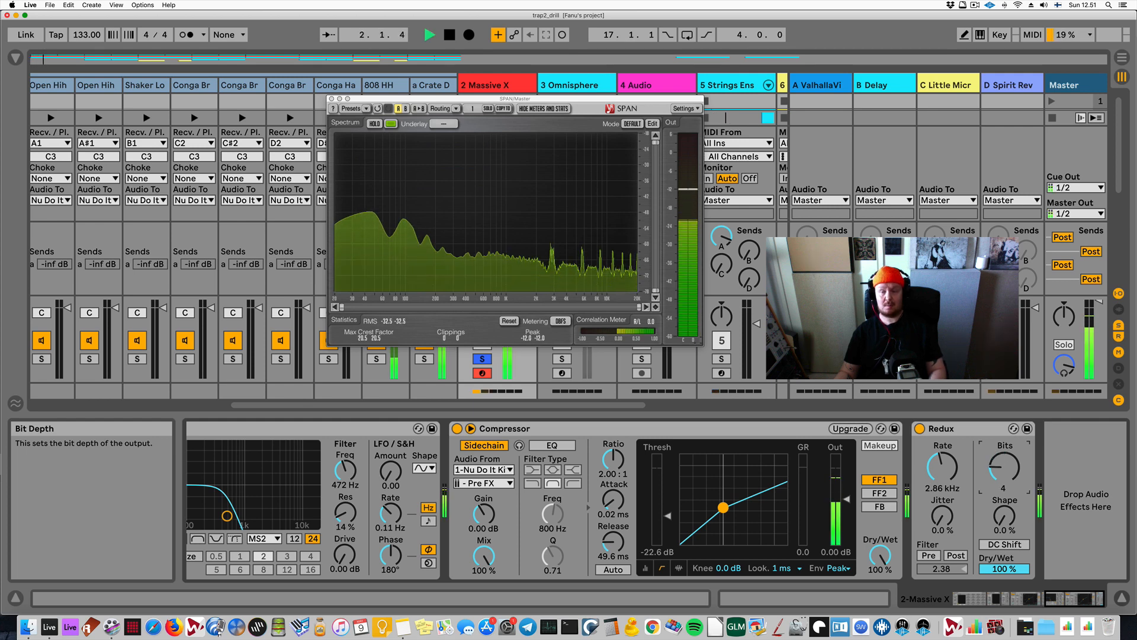
{"action": "key", "text": "space"}
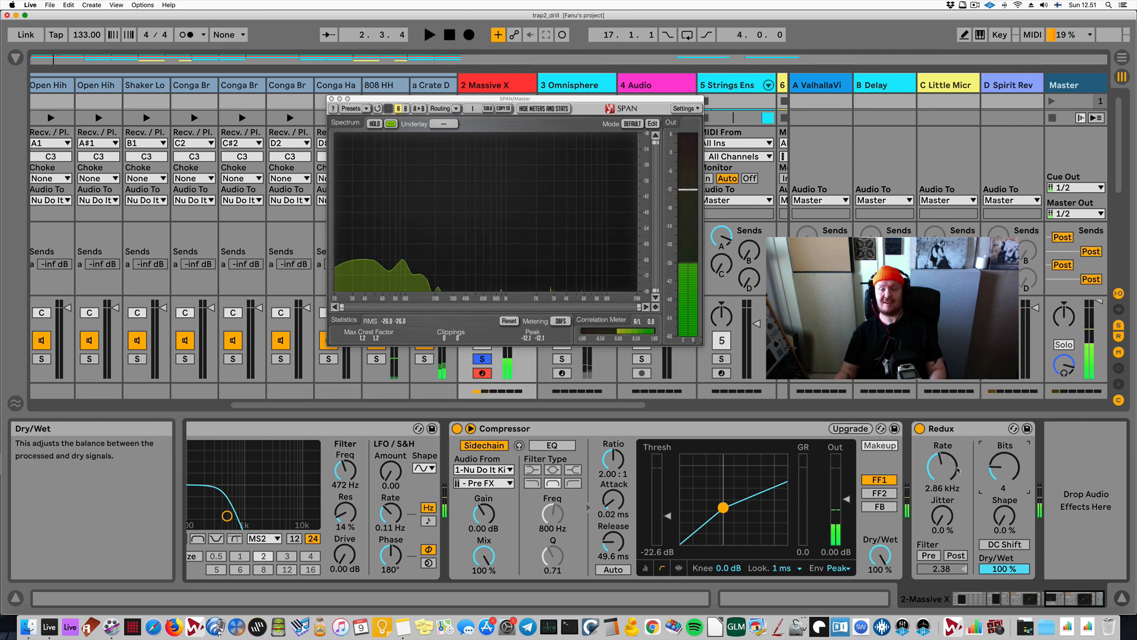
{"action": "left_click", "coordinate": [920, 429]}
{"action": "key", "text": "space"}
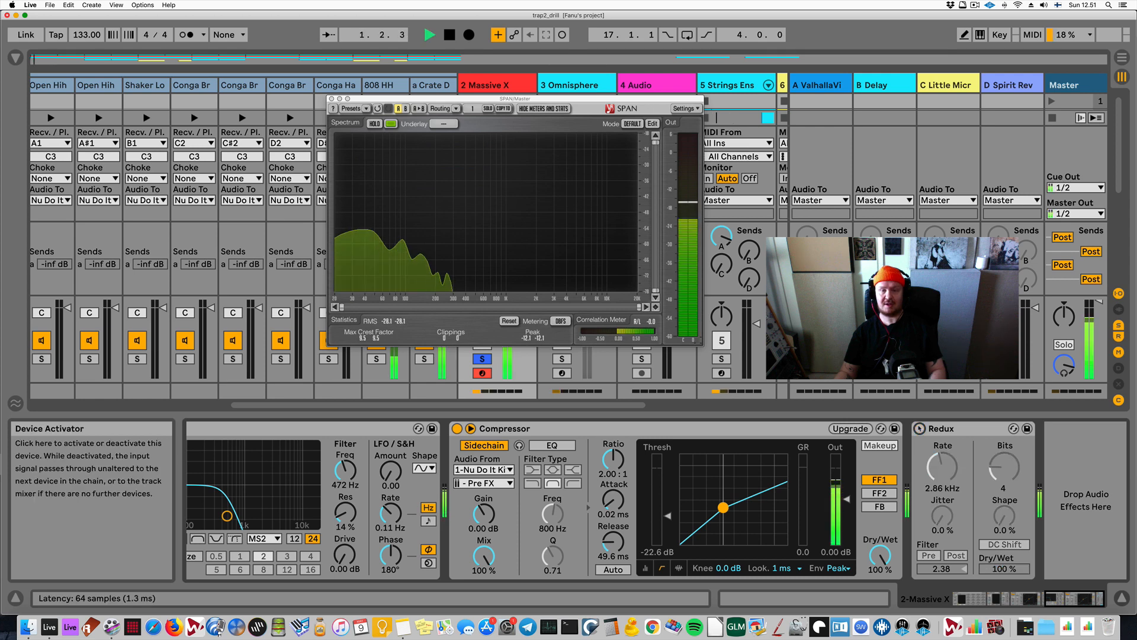
{"action": "left_click", "coordinate": [920, 429]}
{"action": "key", "text": "space"}
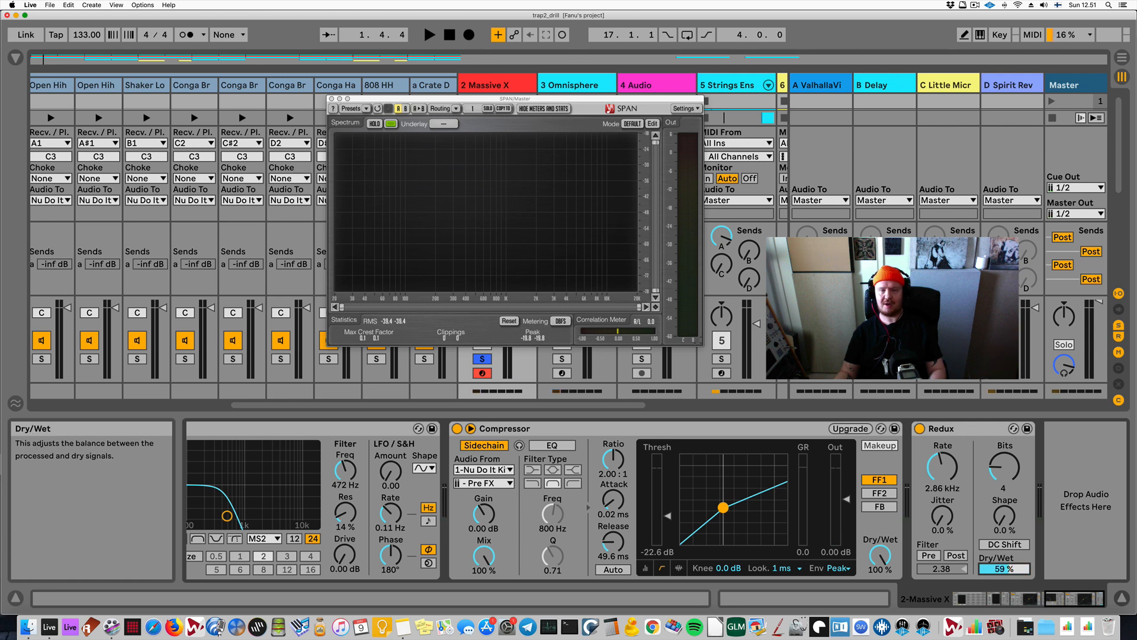
- Lower Redux's Dry/Wet to 20 % and raise its Bits to 7, listening to Massive X
{"action": "key", "text": "space"}
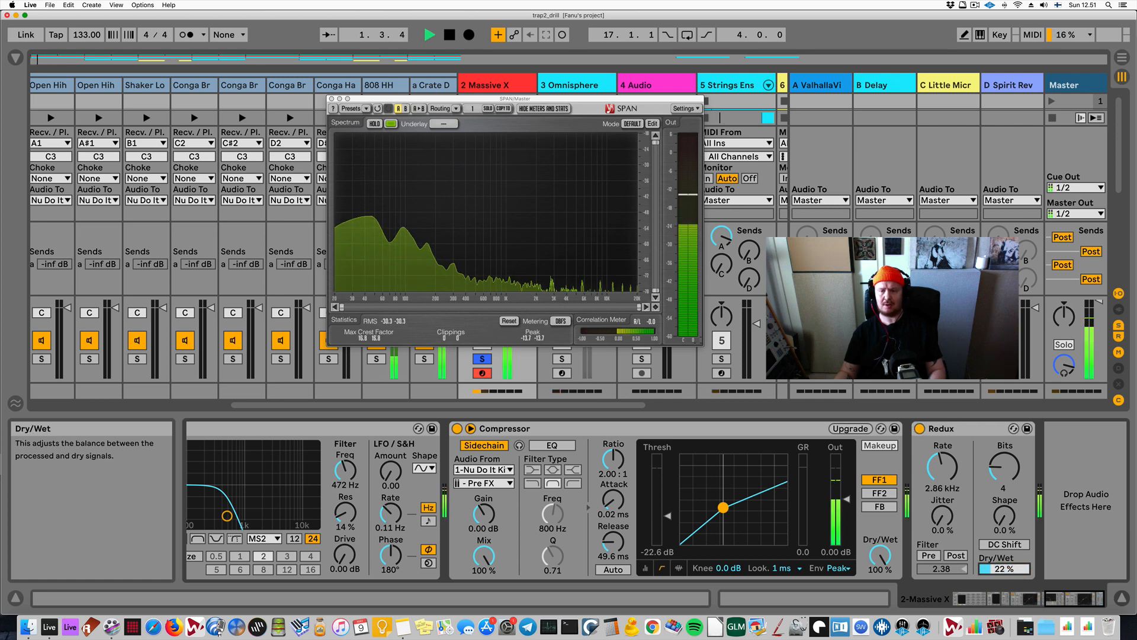
{"action": "left_click_drag", "start_coordinate": [1003, 569], "coordinate": [1003, 572]}
{"action": "left_click_drag", "start_coordinate": [1008, 478], "coordinate": [1008, 457]}
{"action": "key", "text": "space"}
{"action": "key", "text": "space"}
- Lower Redux's Rate to 1.74 kHz and audition the blended bass
{"action": "left_click_drag", "start_coordinate": [943, 470], "coordinate": [943, 480]}
{"action": "key", "text": "space"}
{"action": "key", "text": "space"}
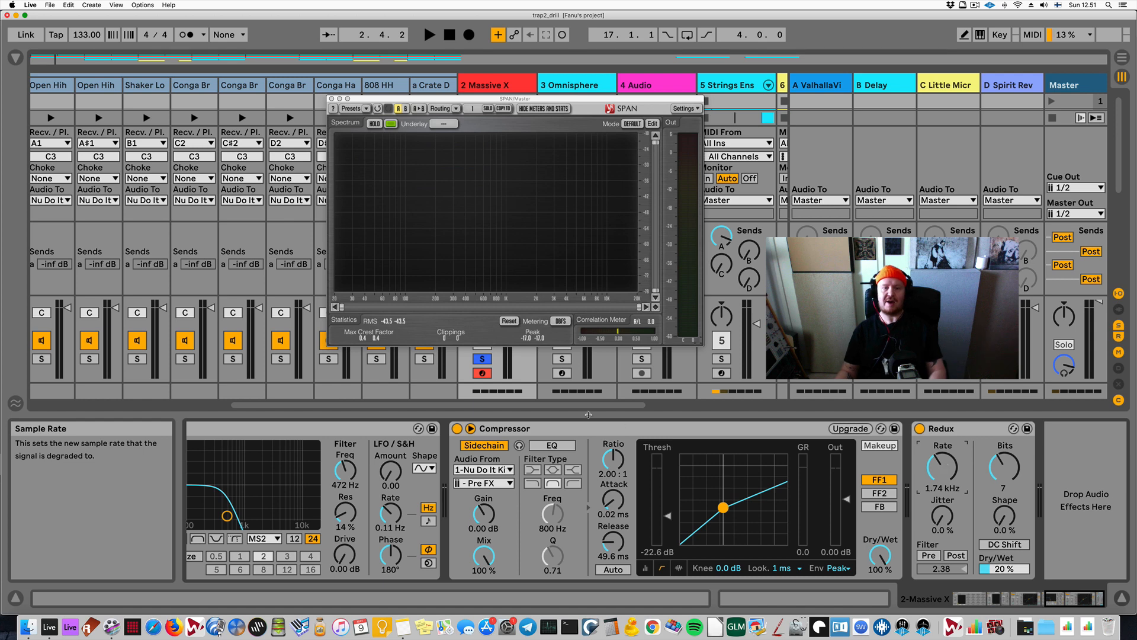
- Unsolo the Massive X track and play it together with the full mix
{"action": "left_click", "coordinate": [482, 359]}
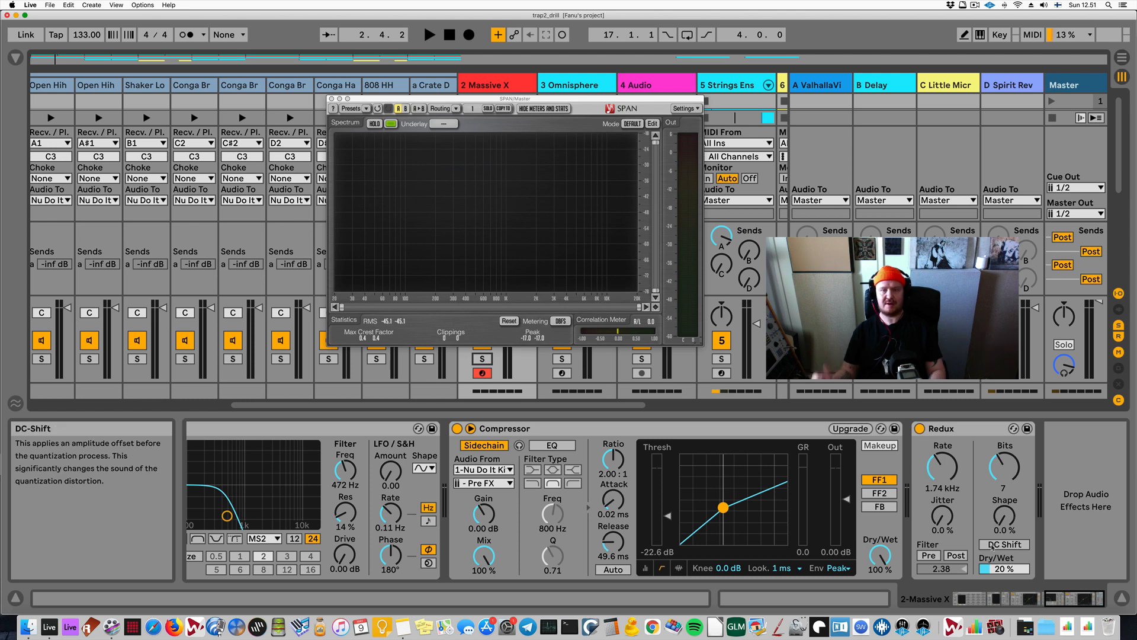
{"action": "key", "text": "space"}
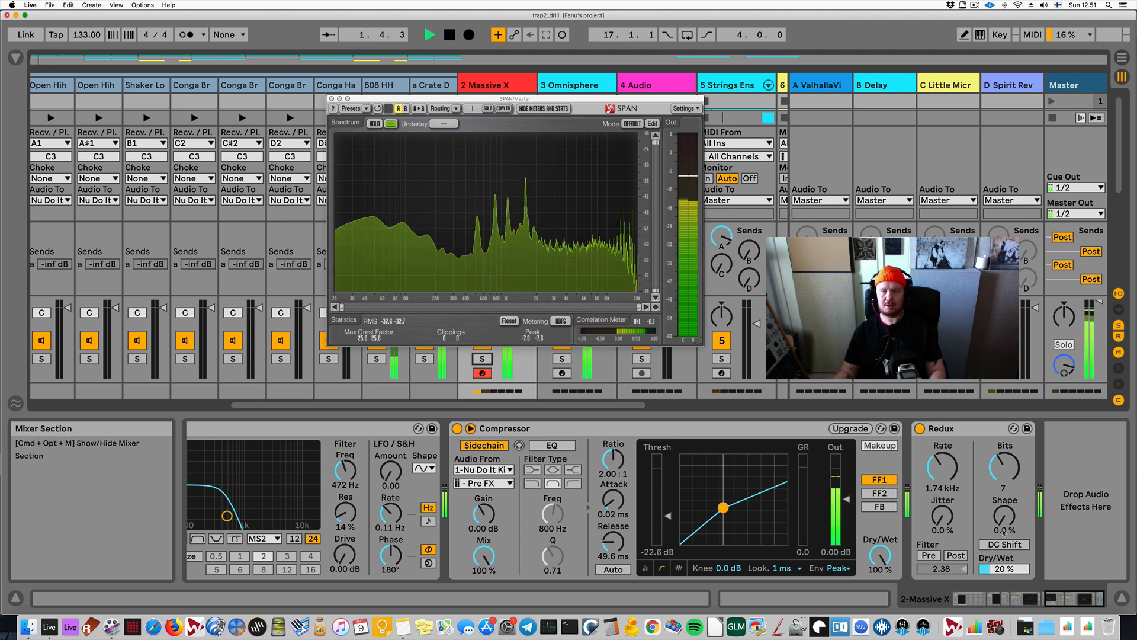
- Sweep Redux's Dry/Wet up to 77 % and back down to 16 %, and compare the mix with Redux off and on
{"action": "left_click_drag", "start_coordinate": [1004, 569], "coordinate": [1004, 515]}
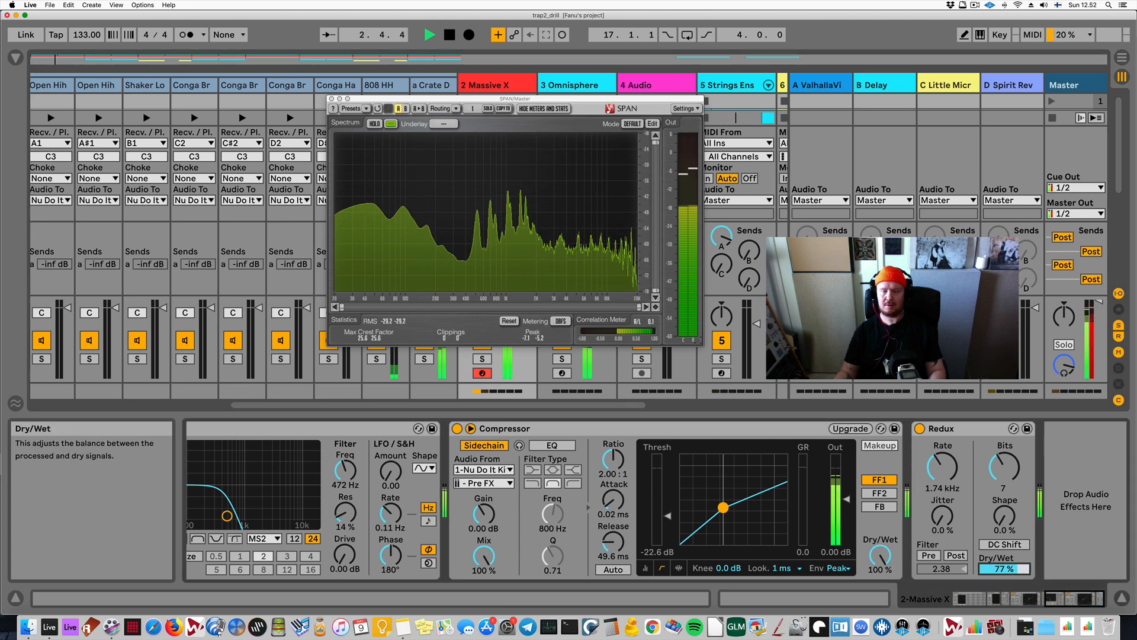
{"action": "key", "text": "space"}
{"action": "key", "text": "space"}
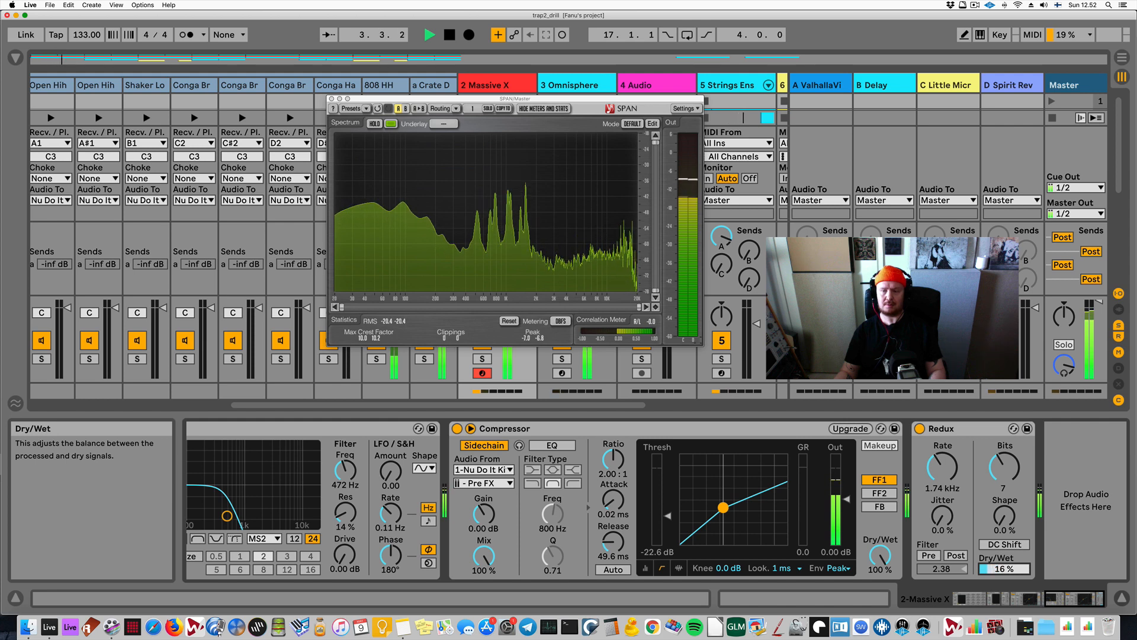
{"action": "left_click", "coordinate": [920, 428]}
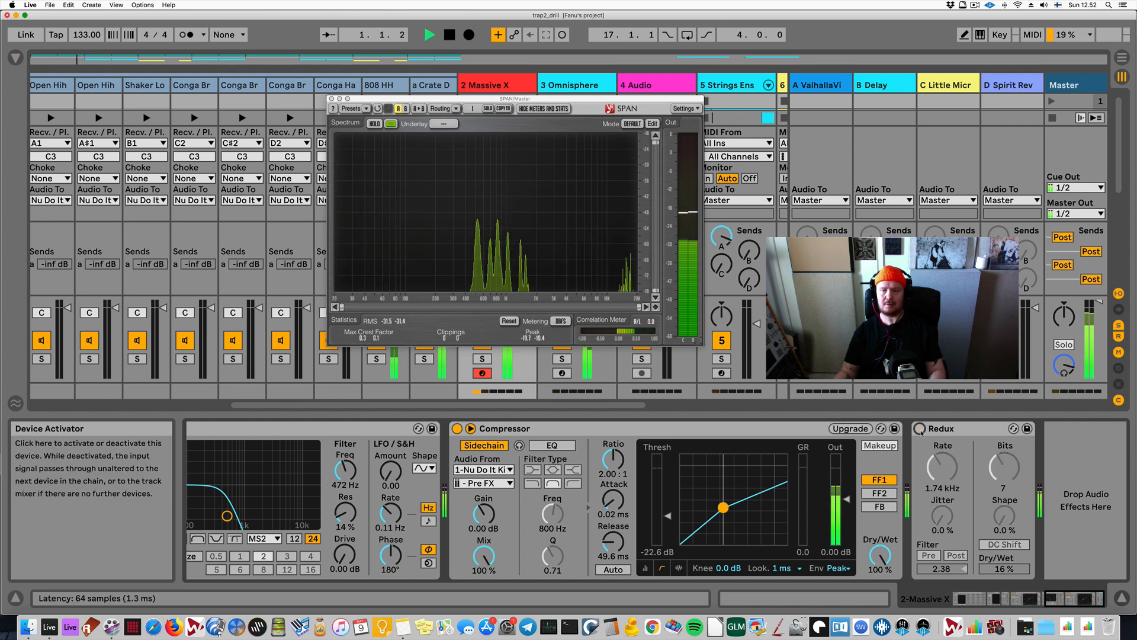
{"action": "left_click", "coordinate": [920, 429]}
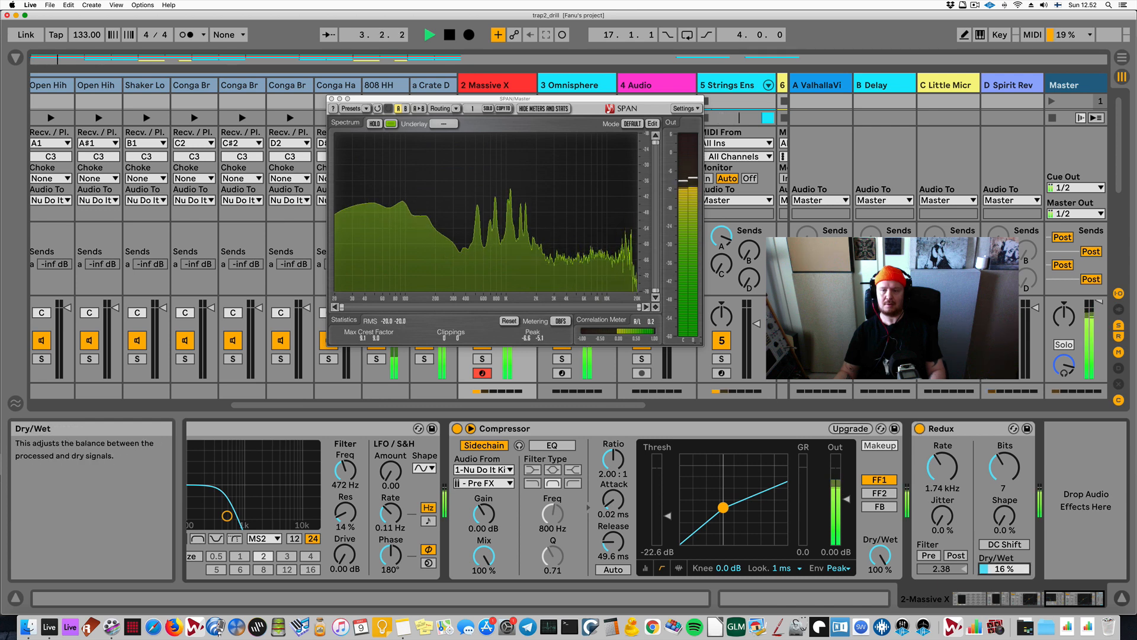
- Set Redux's Bits to 8, Rate to 2.11 kHz and Jitter to 24 %, and audition the mix with Redux bypassed and active
{"action": "left_click", "coordinate": [1010, 473]}
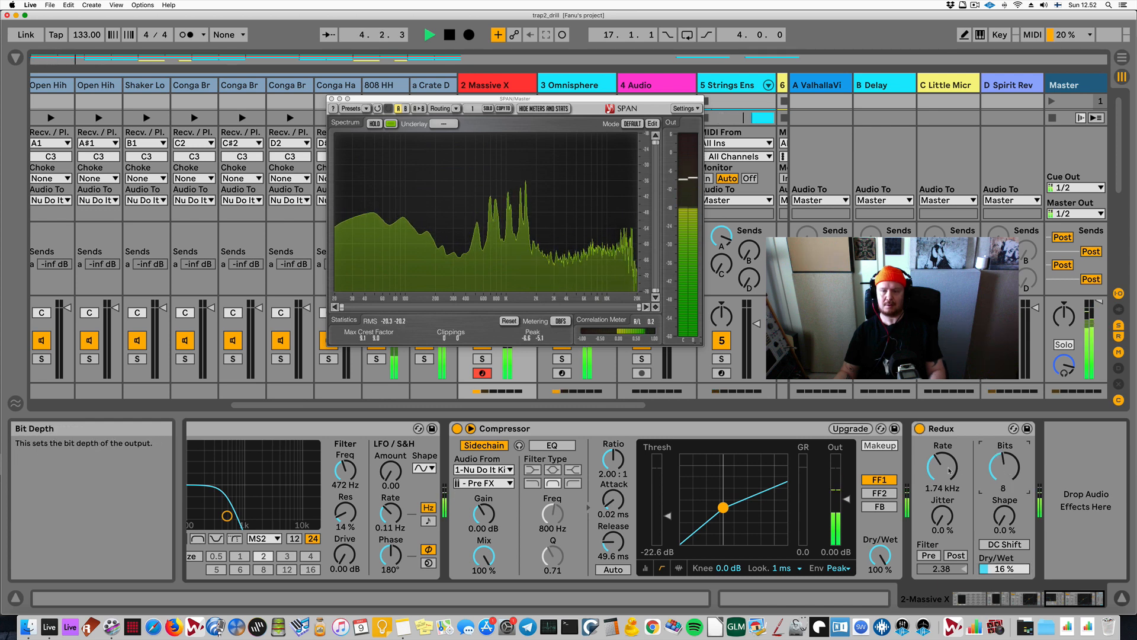
{"action": "left_click_drag", "start_coordinate": [949, 470], "coordinate": [949, 456]}
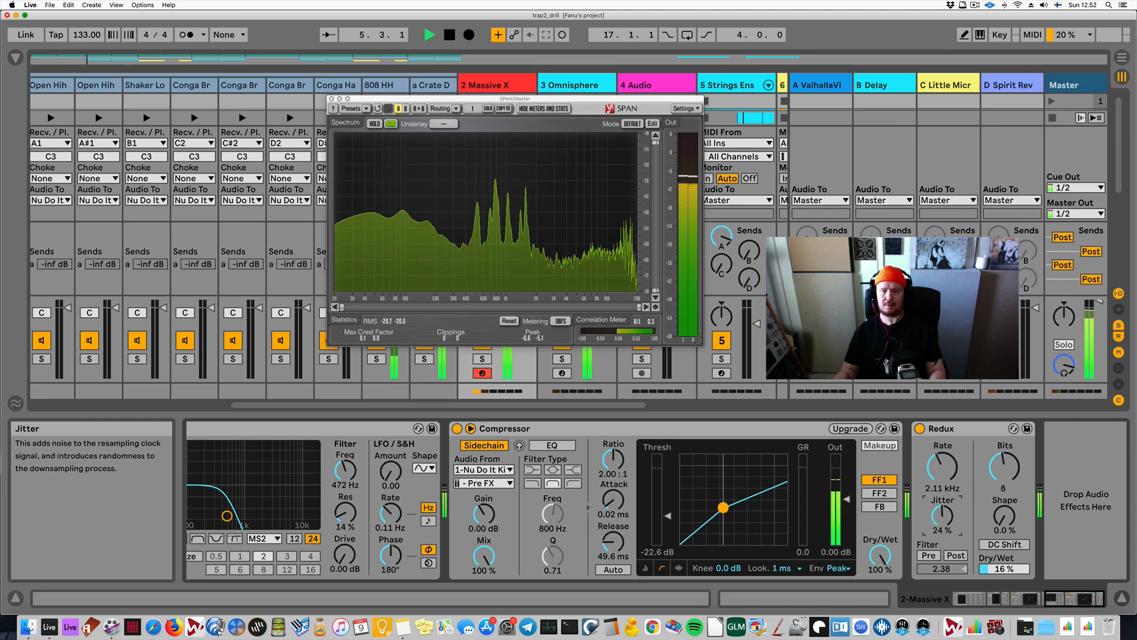
{"action": "left_click", "coordinate": [919, 428]}
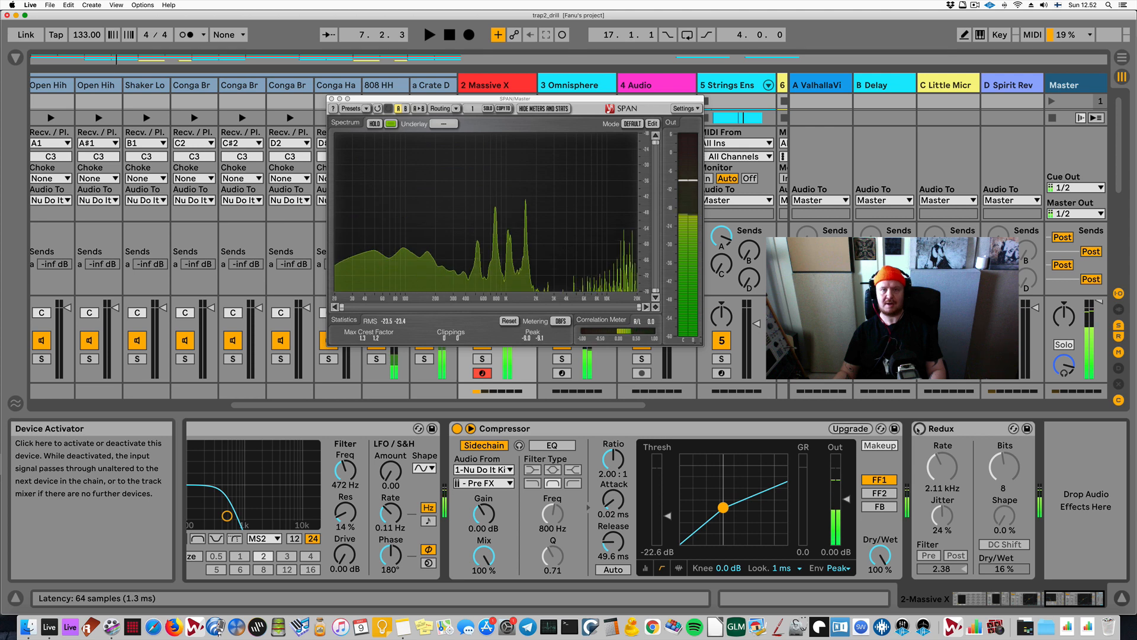
{"action": "left_click", "coordinate": [918, 429]}
- Raise Redux's Jitter to 68 % and its Dry/Wet to 31 %, checking the playing mix with Redux off and on
{"action": "left_click", "coordinate": [943, 515]}
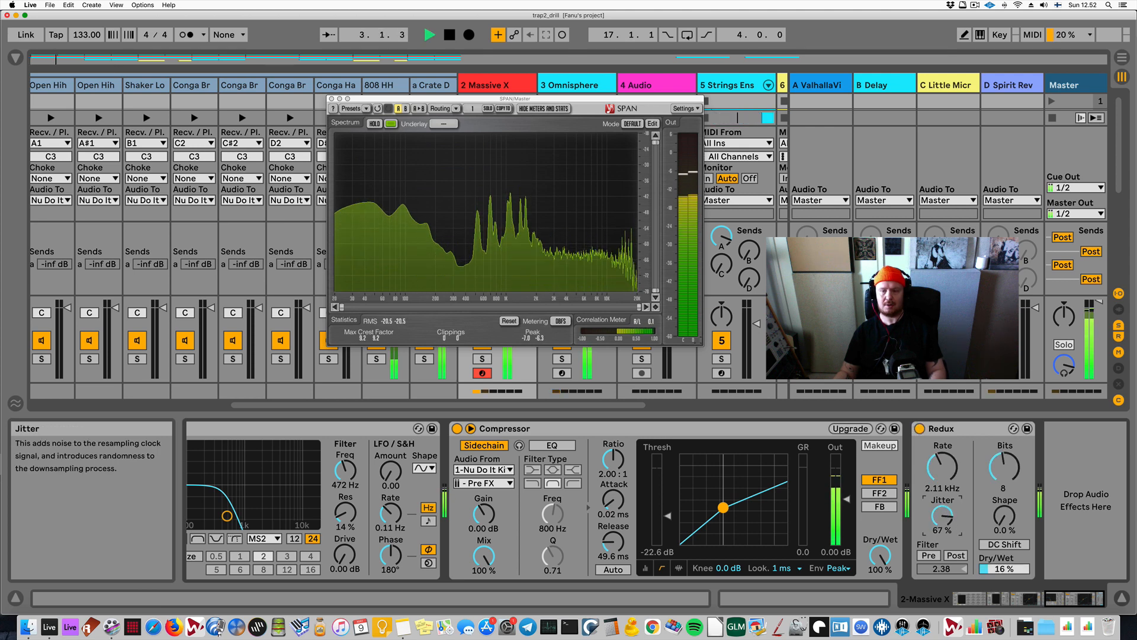
{"action": "left_click", "coordinate": [1015, 567]}
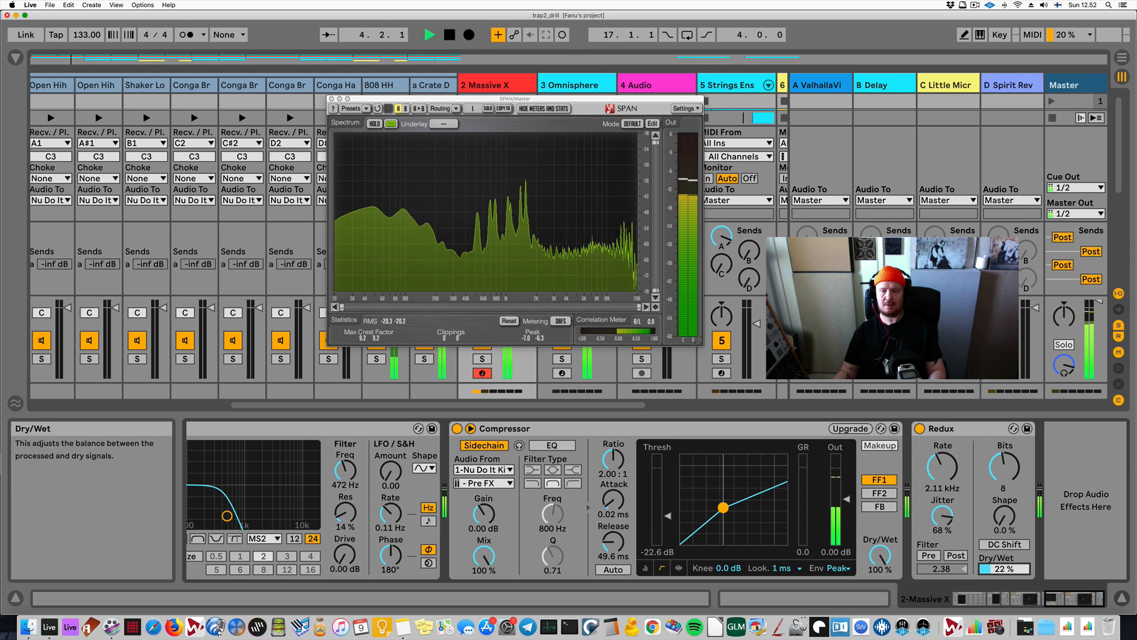
{"action": "left_click", "coordinate": [921, 429]}
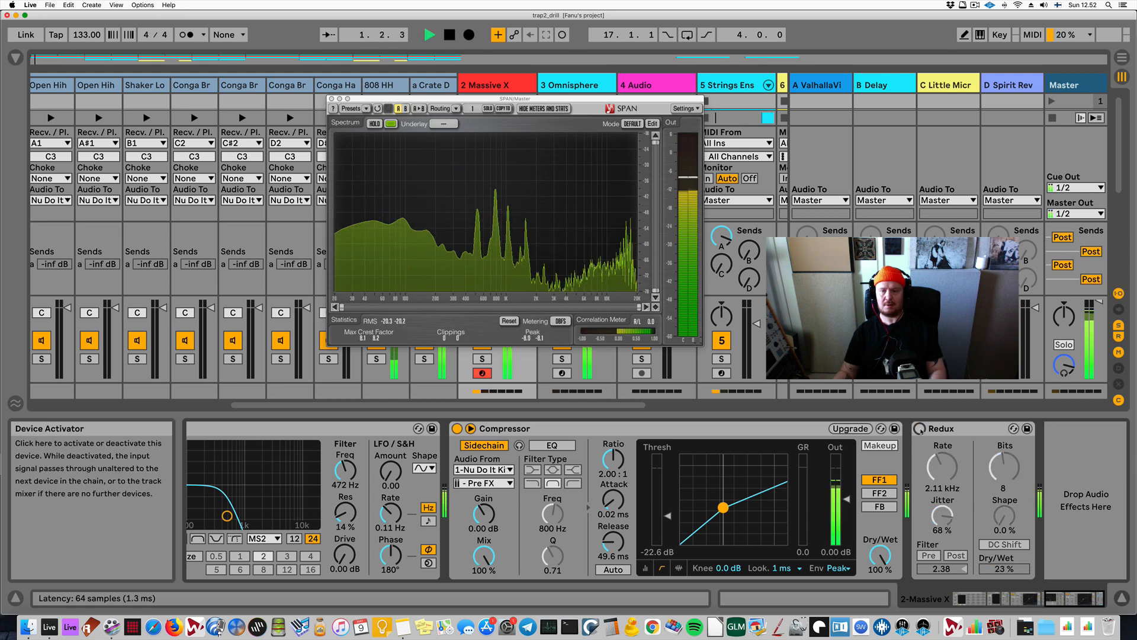
{"action": "left_click", "coordinate": [920, 428]}
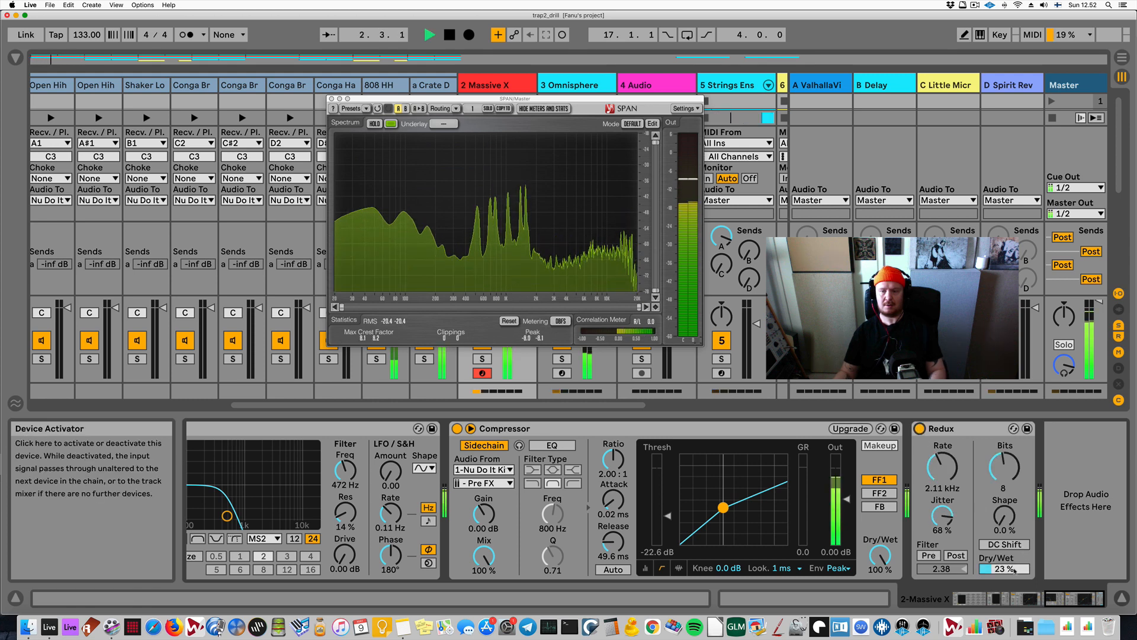
{"action": "left_click_drag", "start_coordinate": [1014, 569], "coordinate": [1015, 570]}
{"action": "key", "text": "space"}
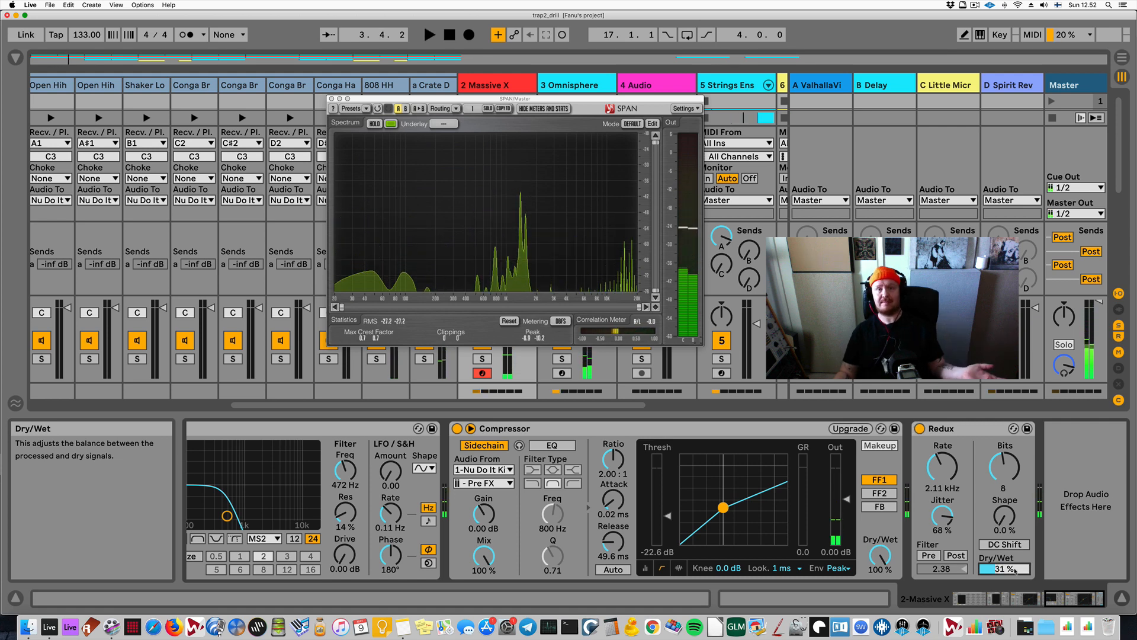